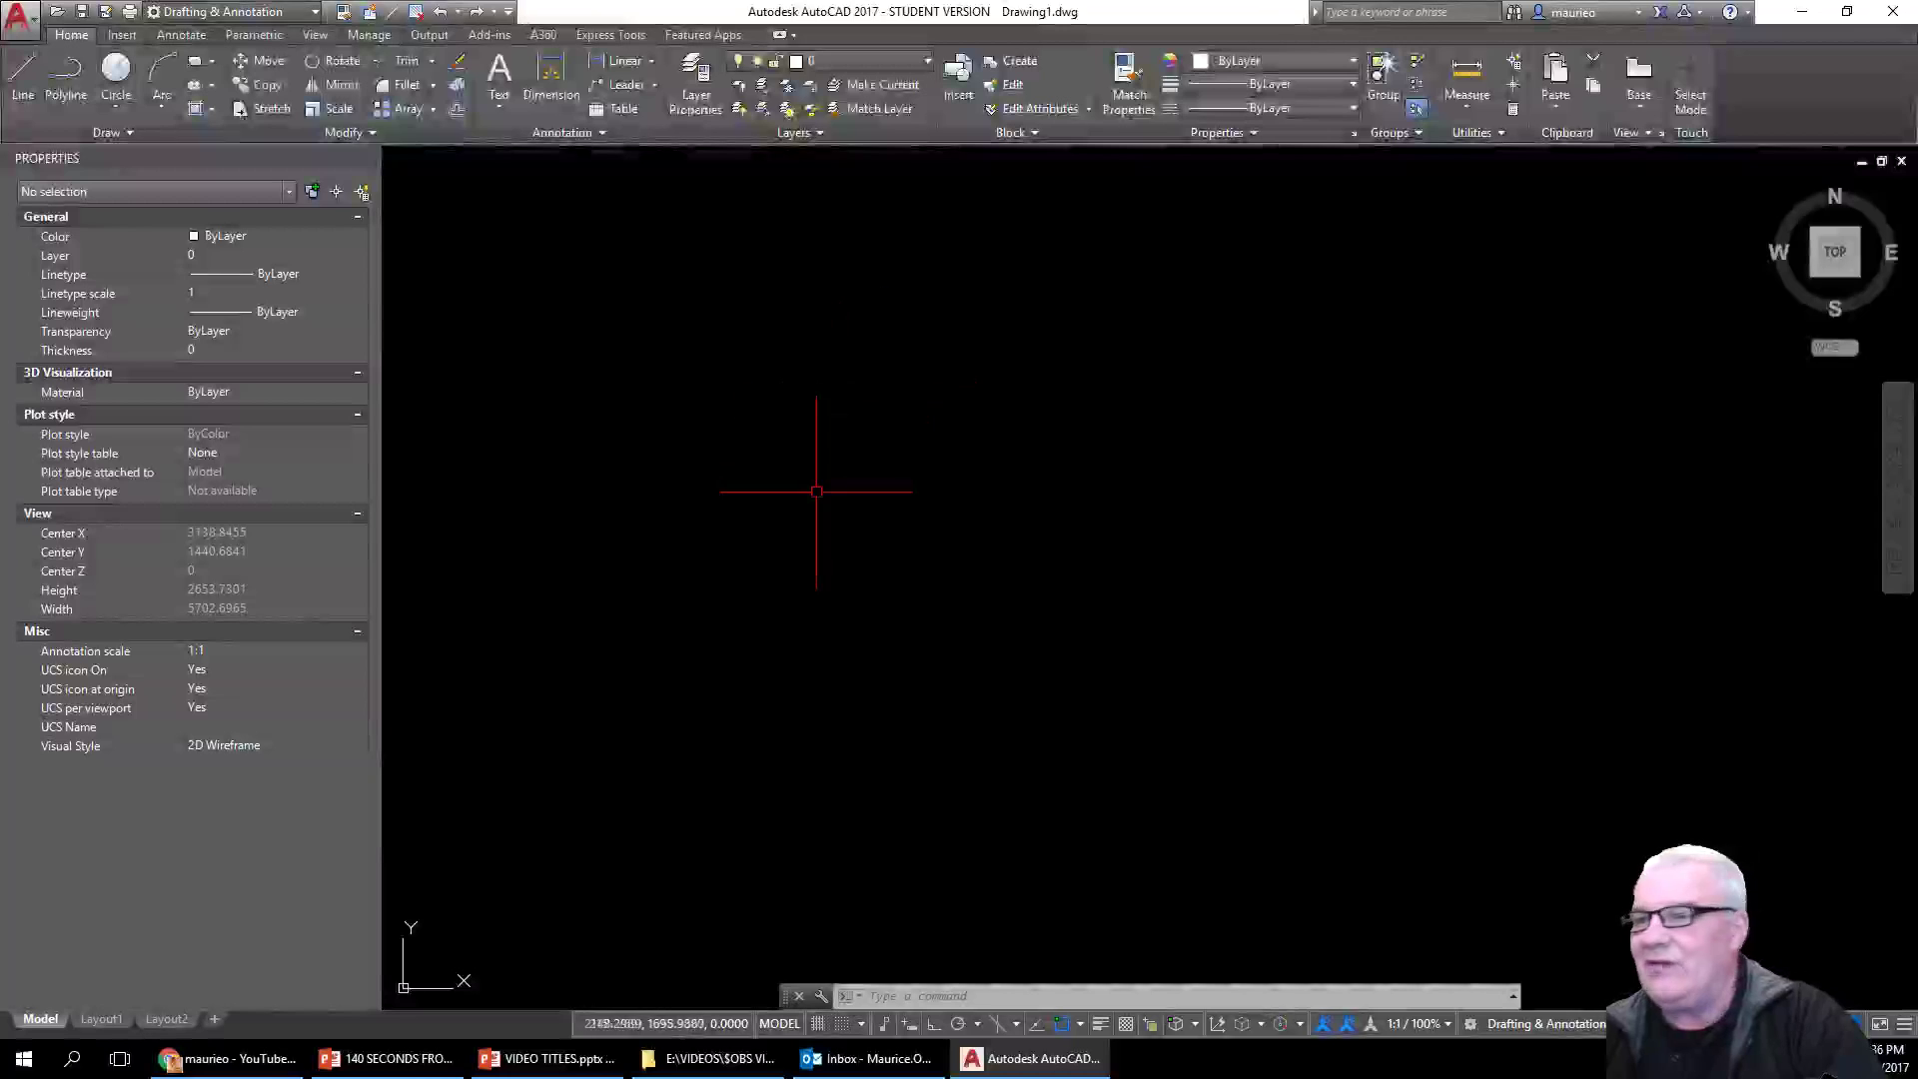
# Step: Draw a single nearly horizontal line about 2293 units long across the middle of the drawing area
pyautogui.click(27, 56)
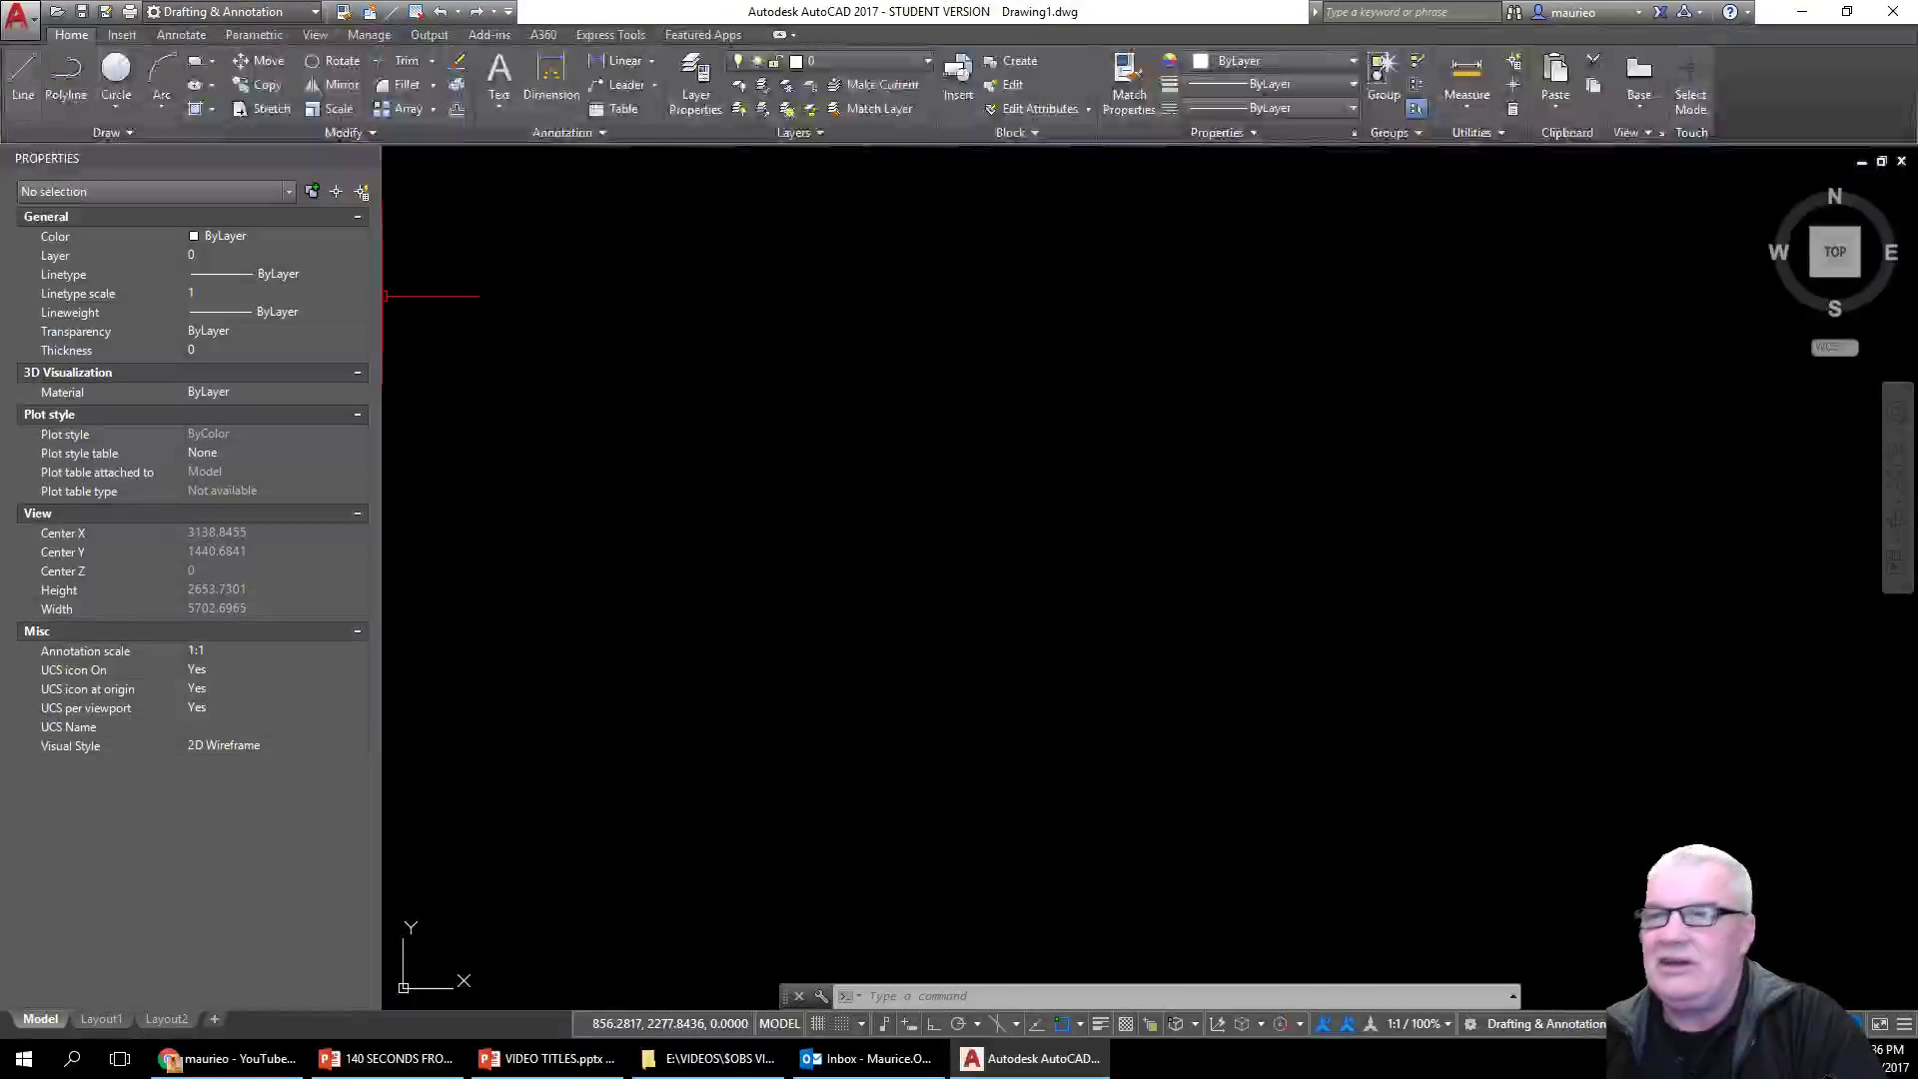
pyautogui.click(687, 480)
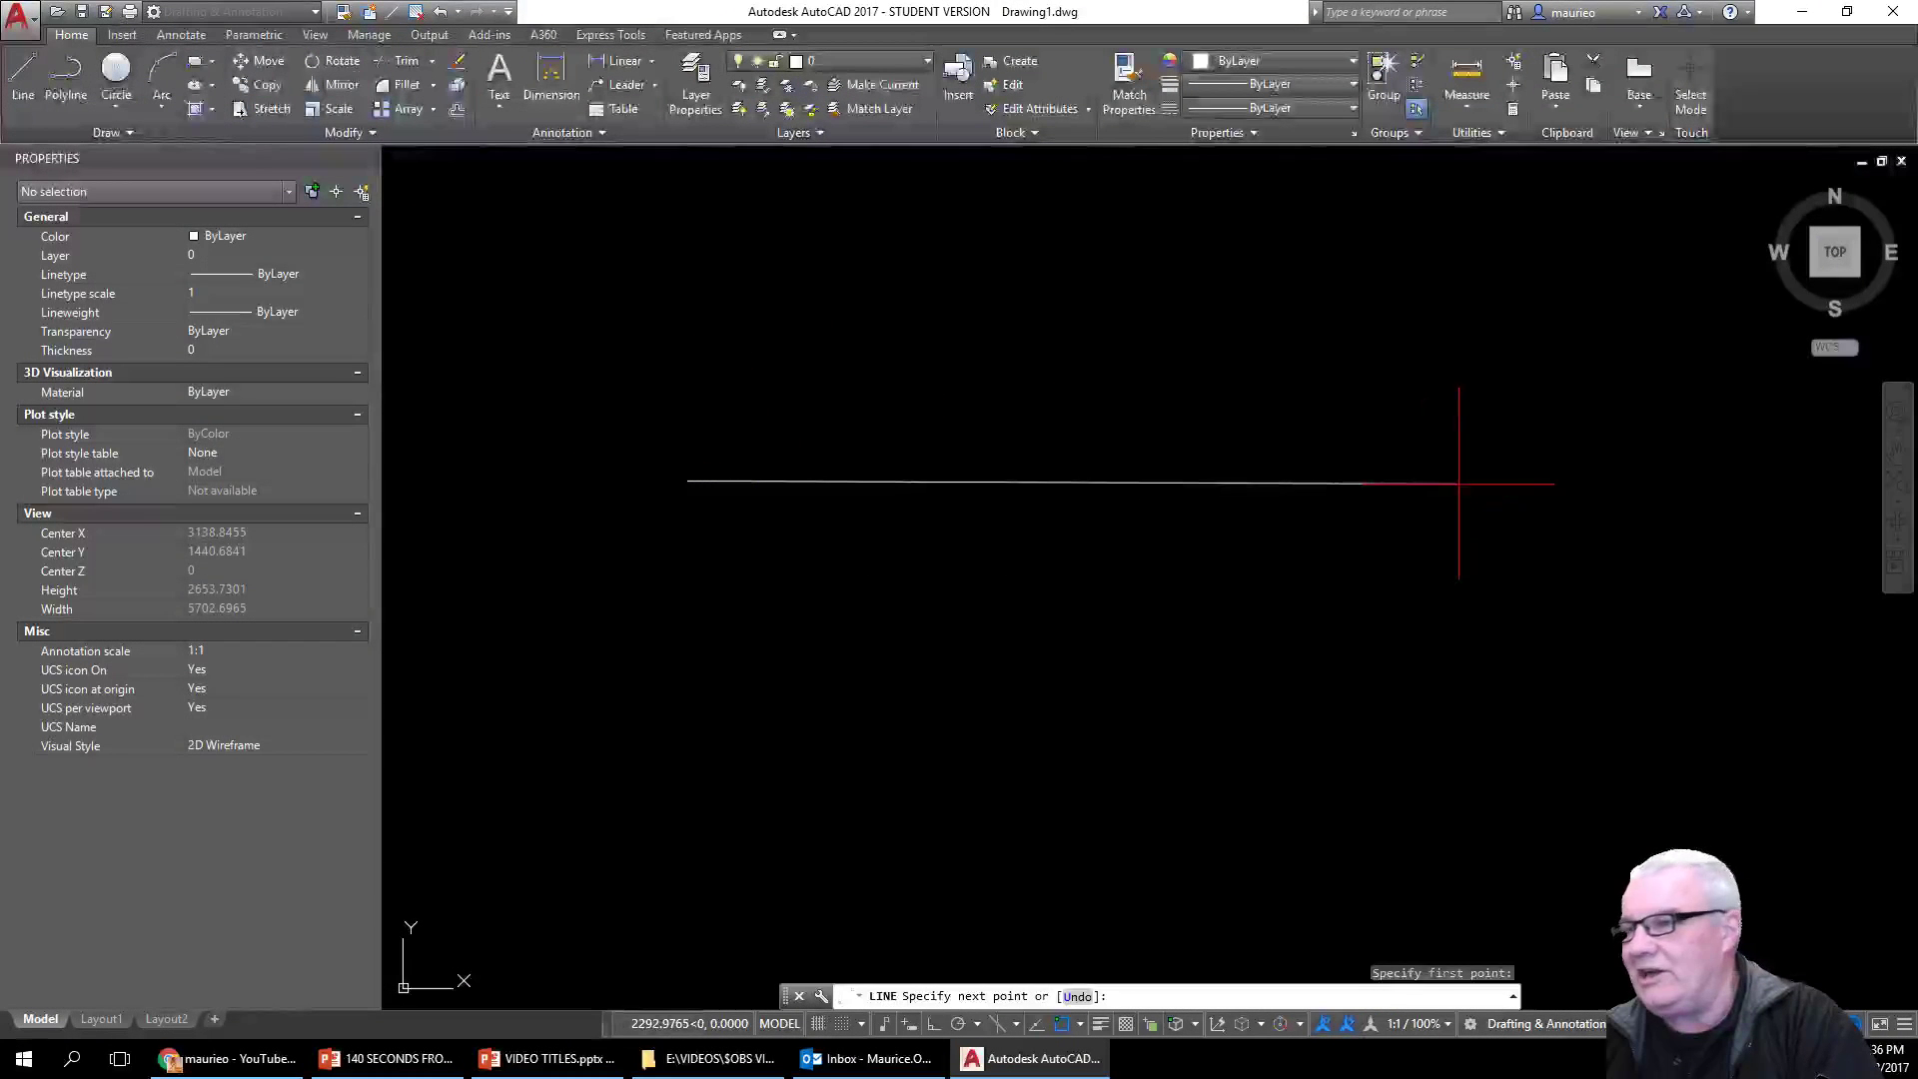
pyautogui.click(1459, 484)
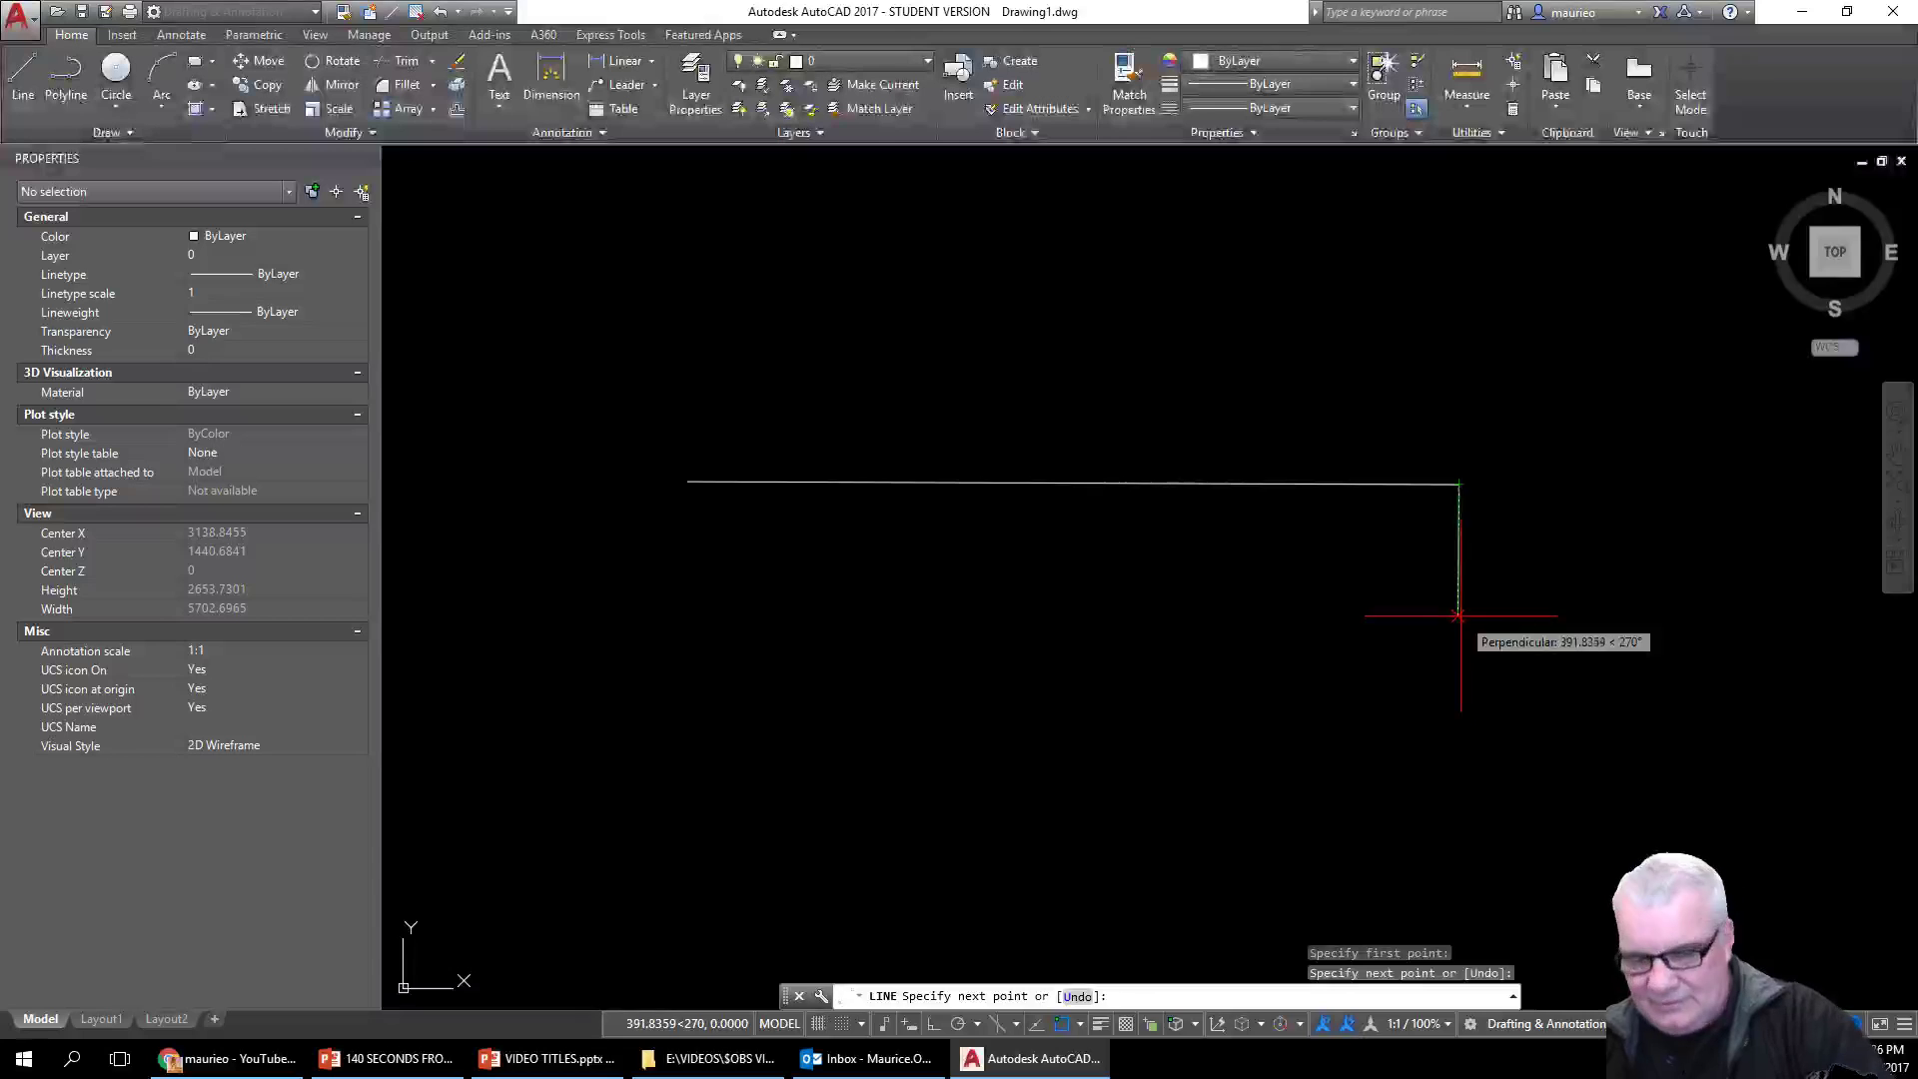
pyautogui.press('Escape')
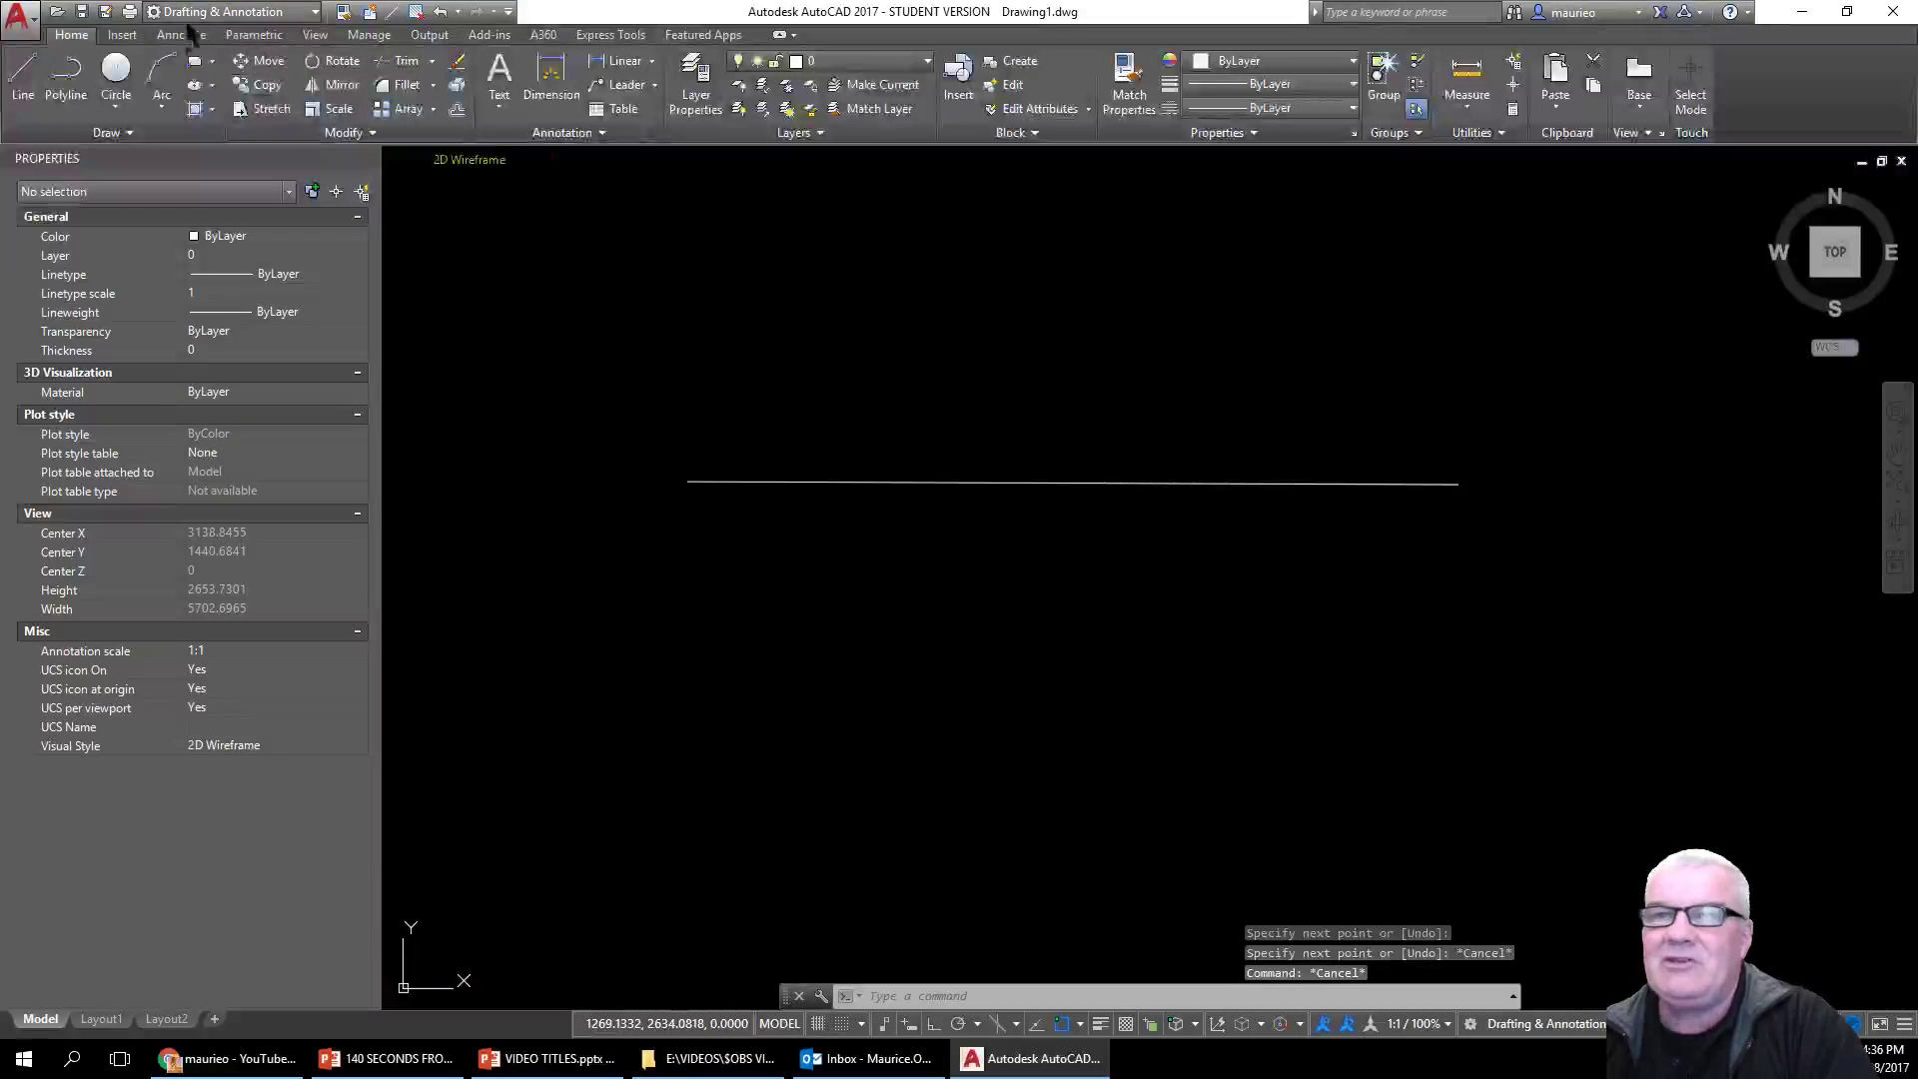
# Step: Draw a circle centred slightly above the horizontal line, large enough for its lower part to cross the line
pyautogui.click(116, 82)
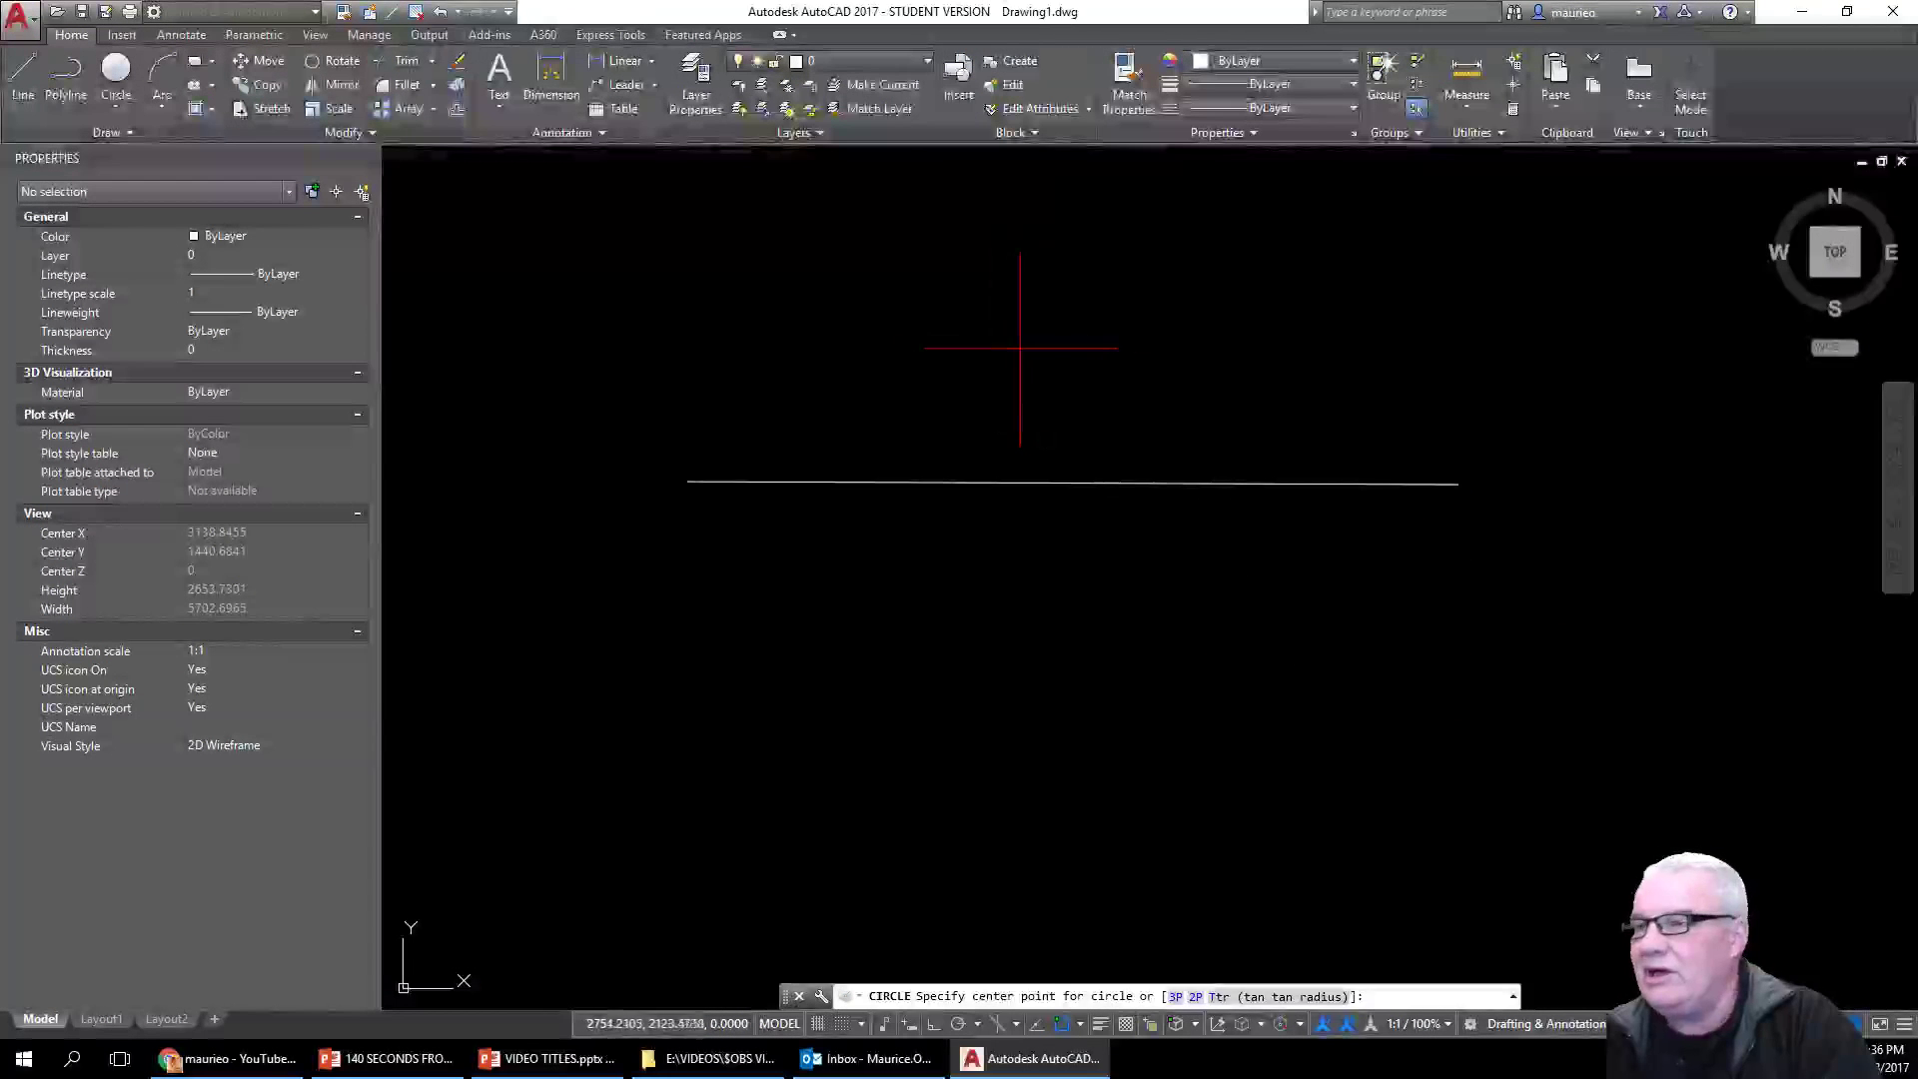
pyautogui.click(1020, 347)
pyautogui.click(1183, 436)
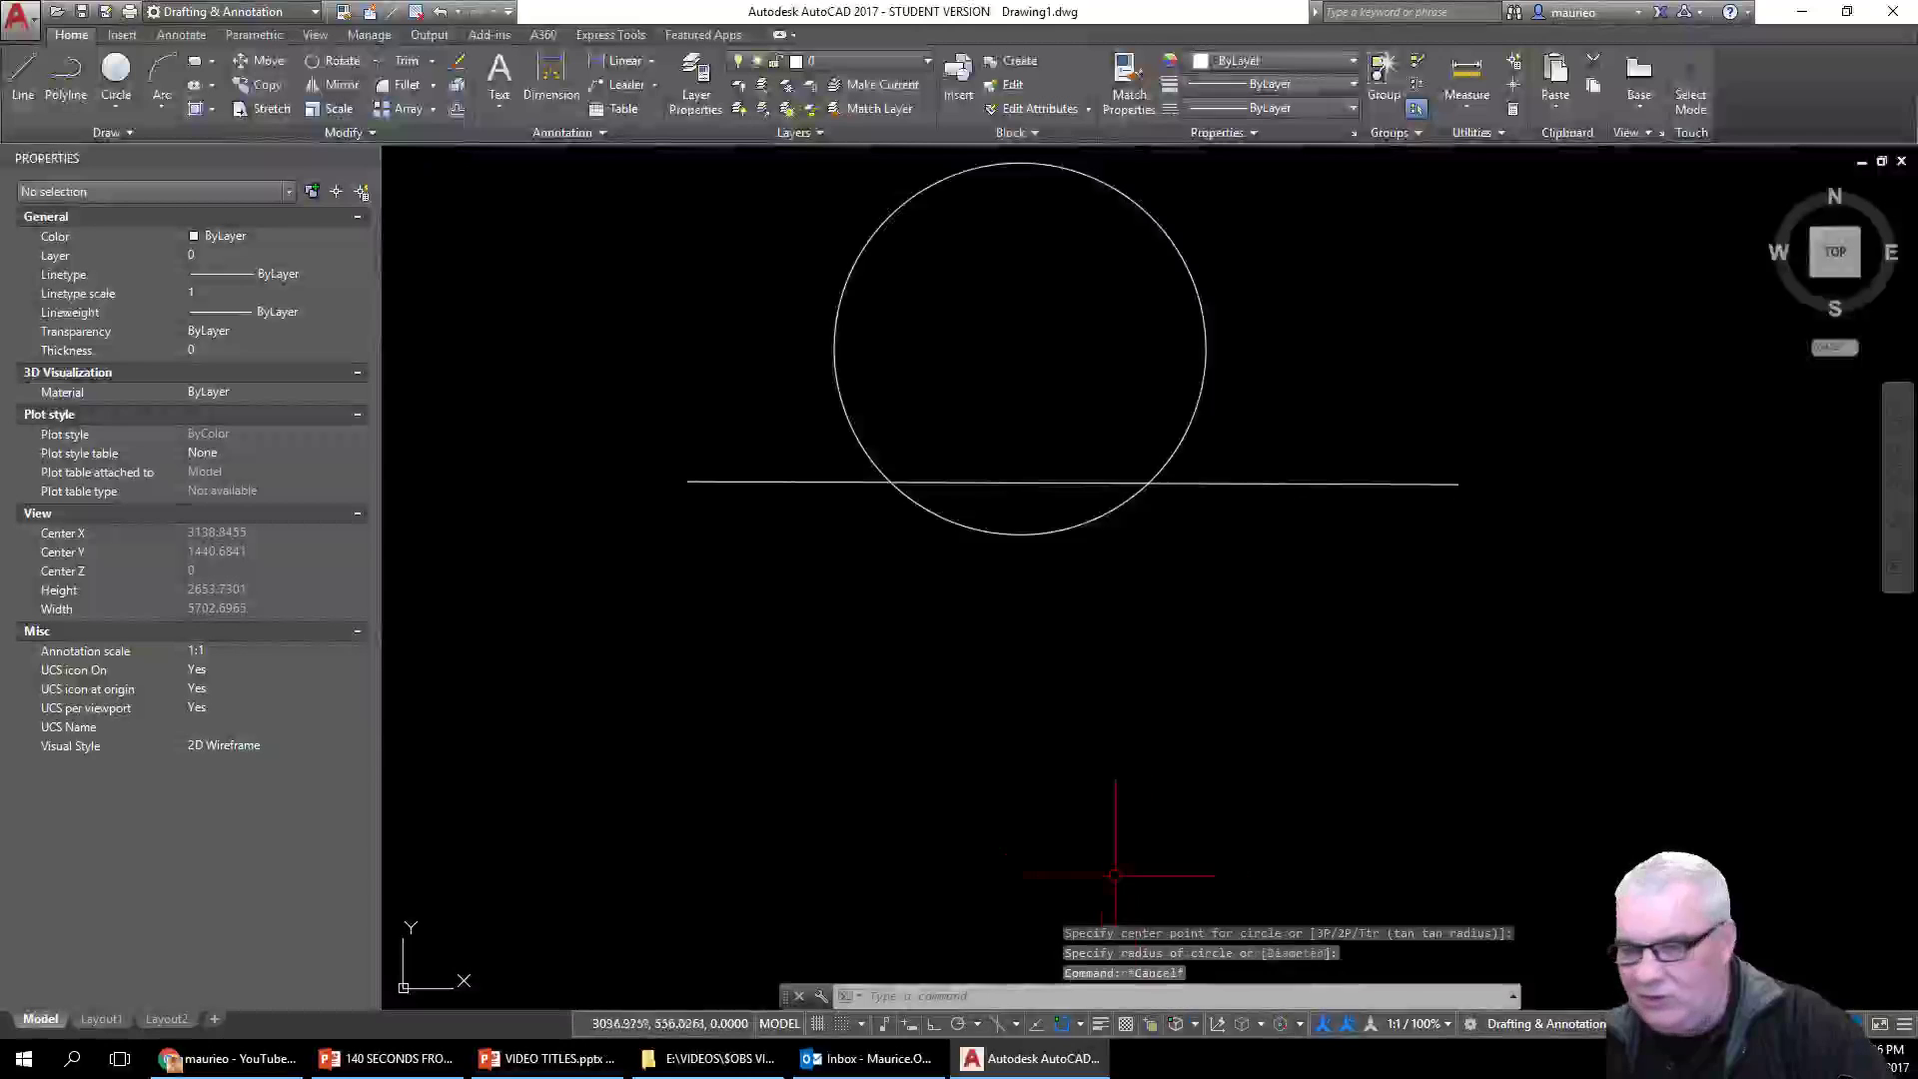
pyautogui.press('Escape')
pyautogui.press('Escape')
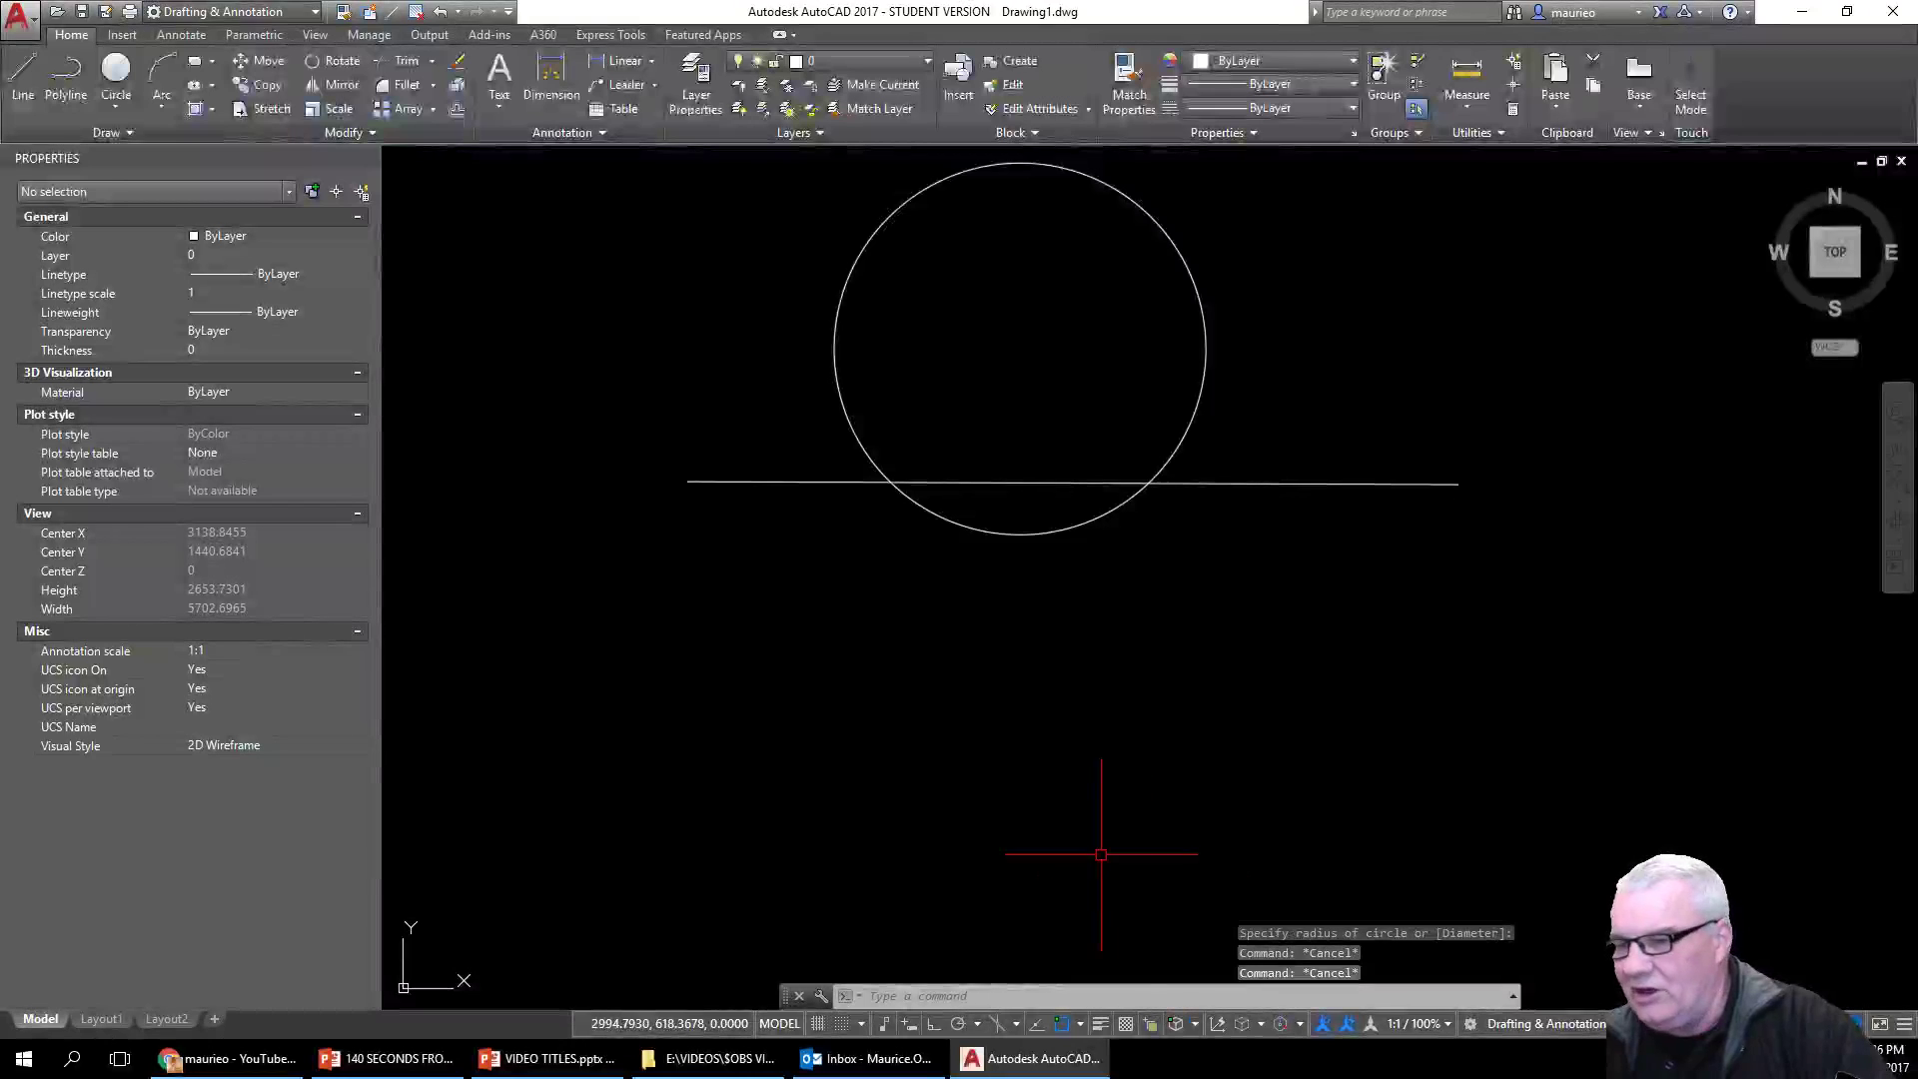
pyautogui.click(1080, 1025)
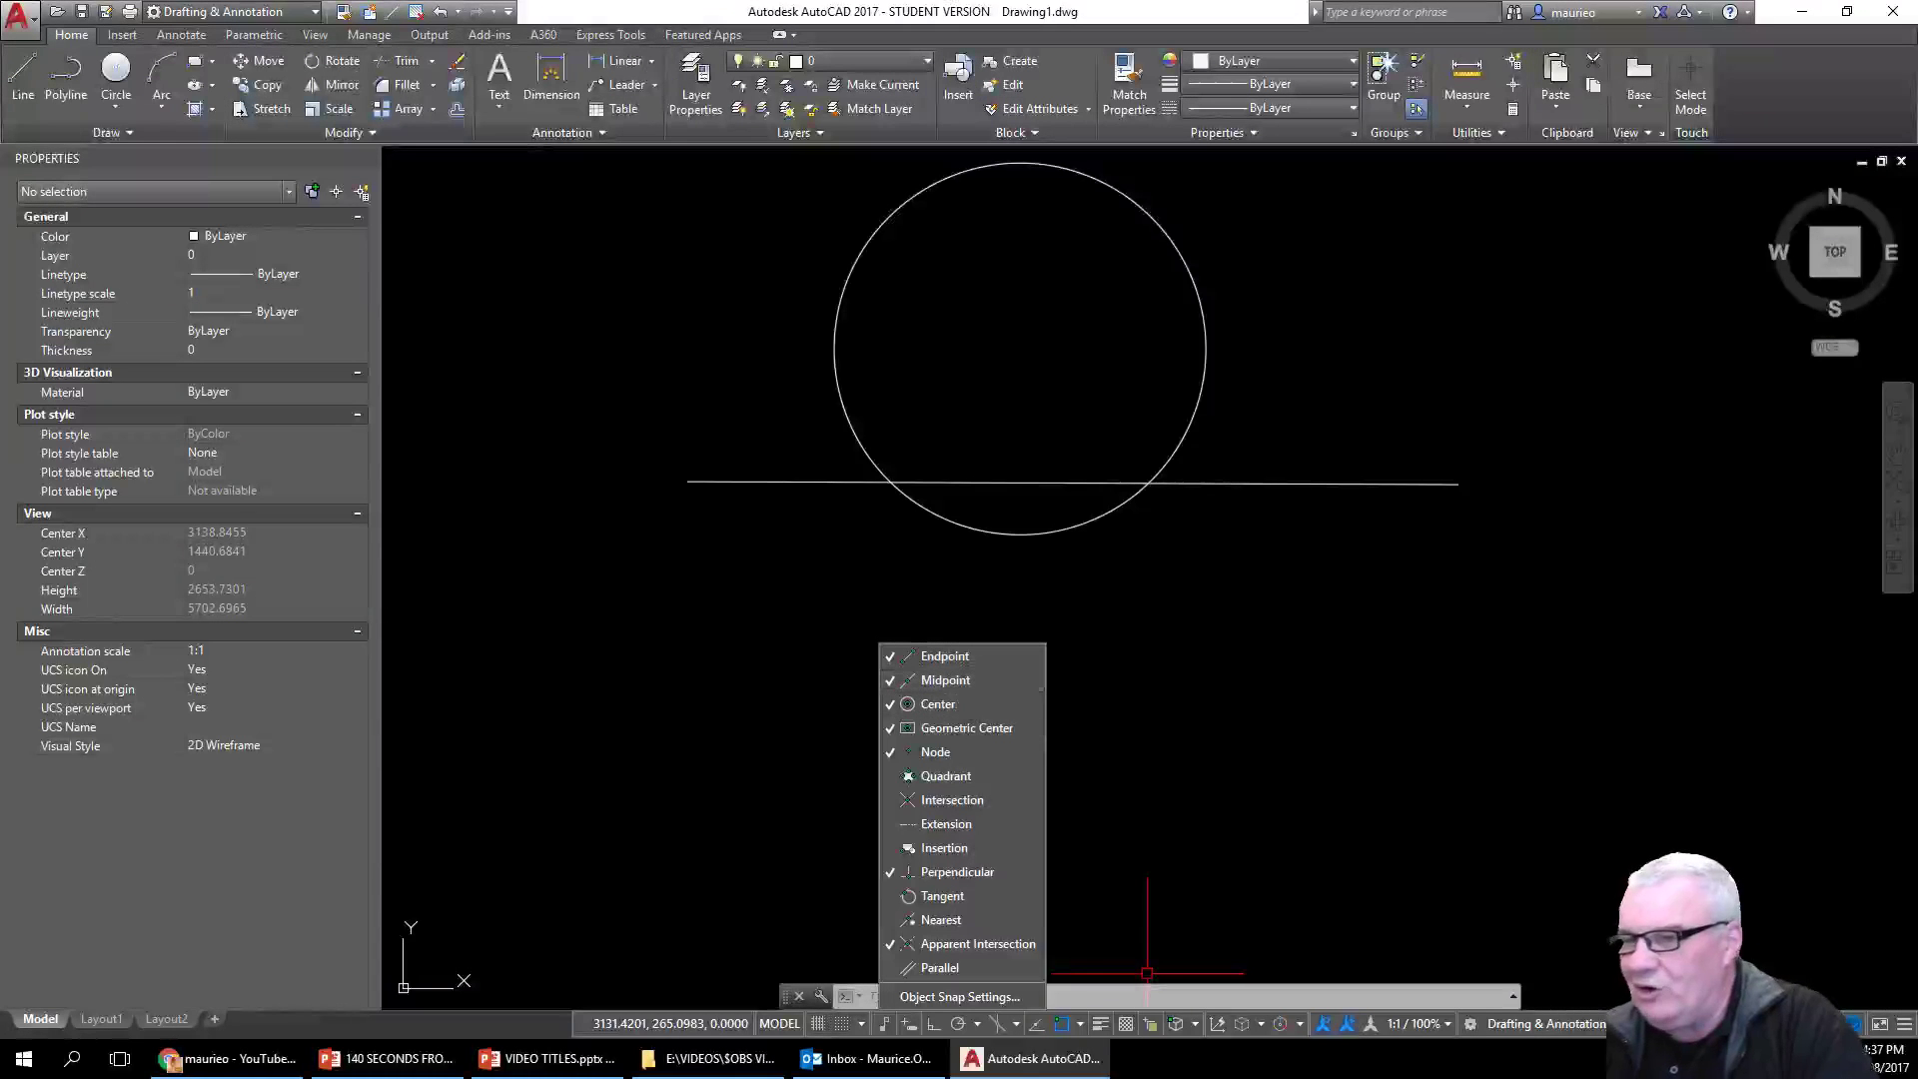
pyautogui.click(1152, 797)
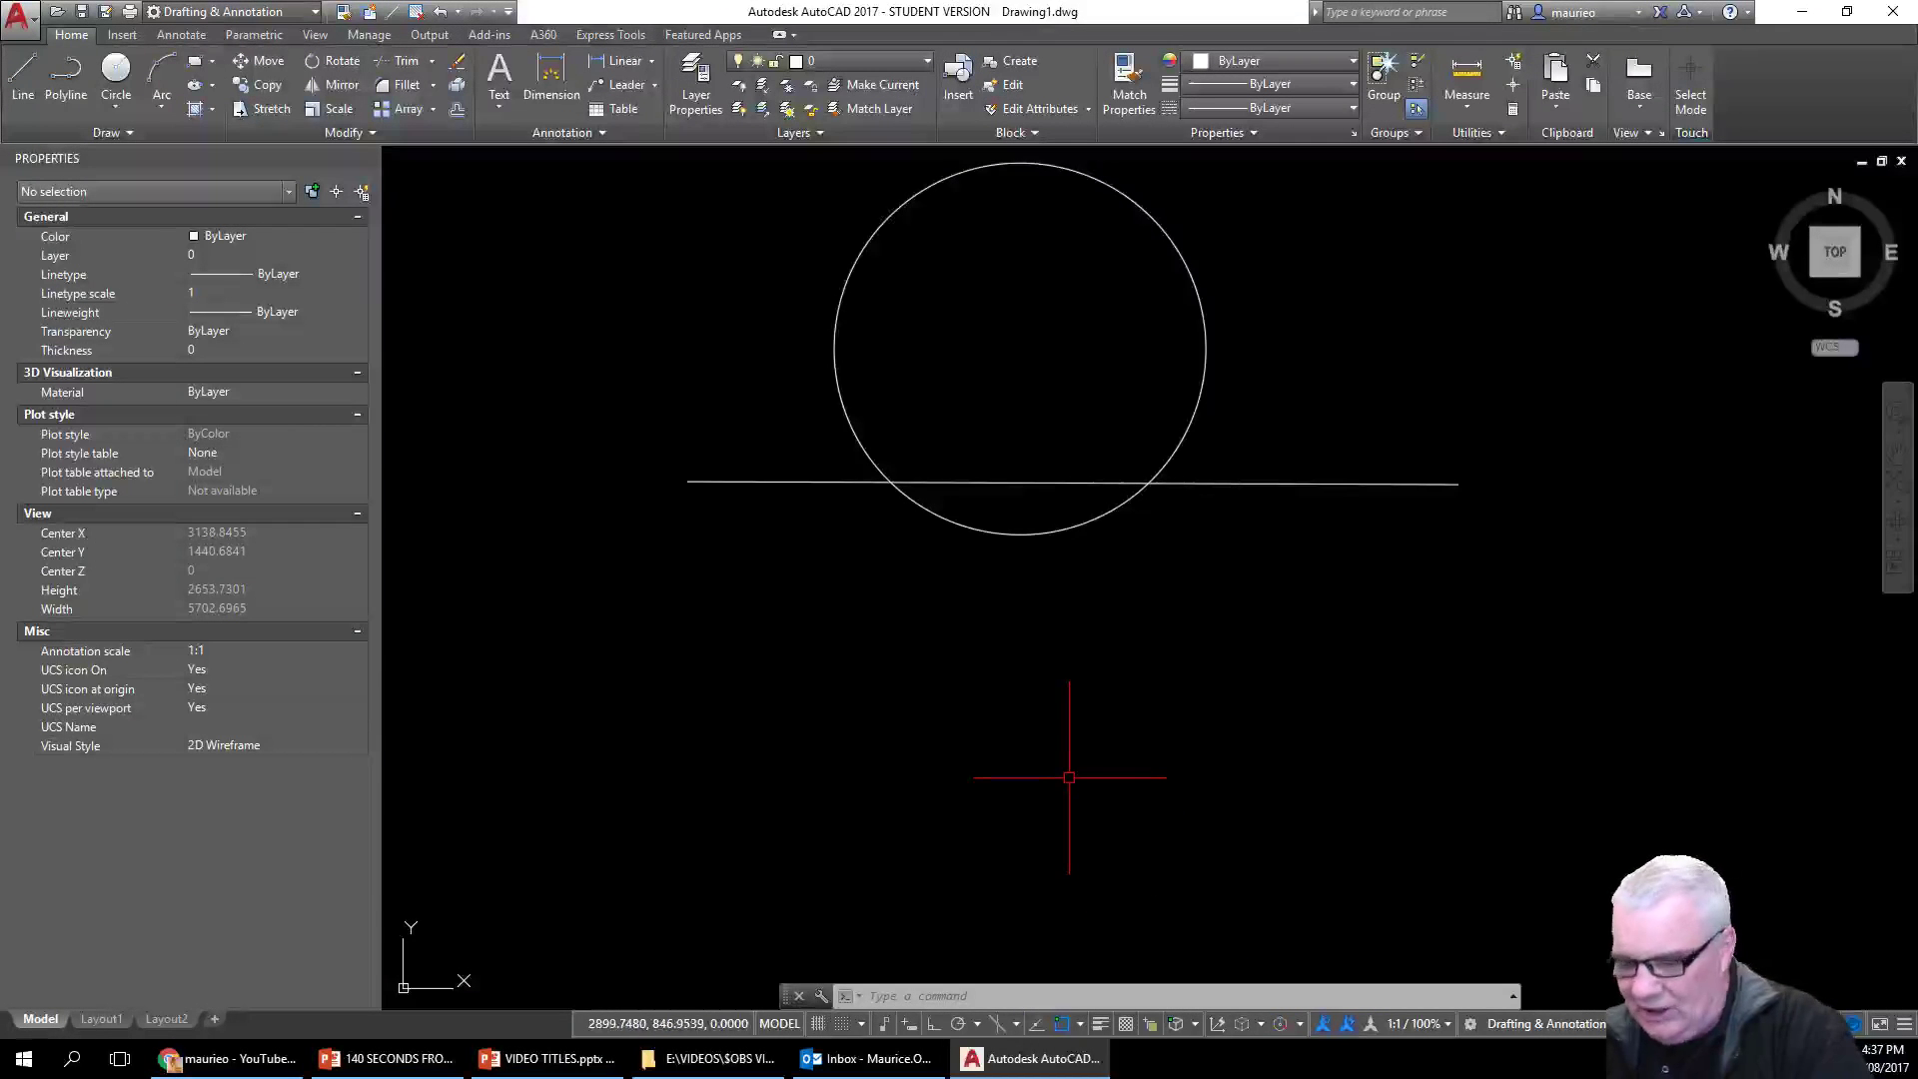
# Step: Draw a vertical line from the horizontal line's midpoint to beyond the circle's top, with Ortho turned on and object snap turned off
pyautogui.write('1')
pyautogui.press('Return')
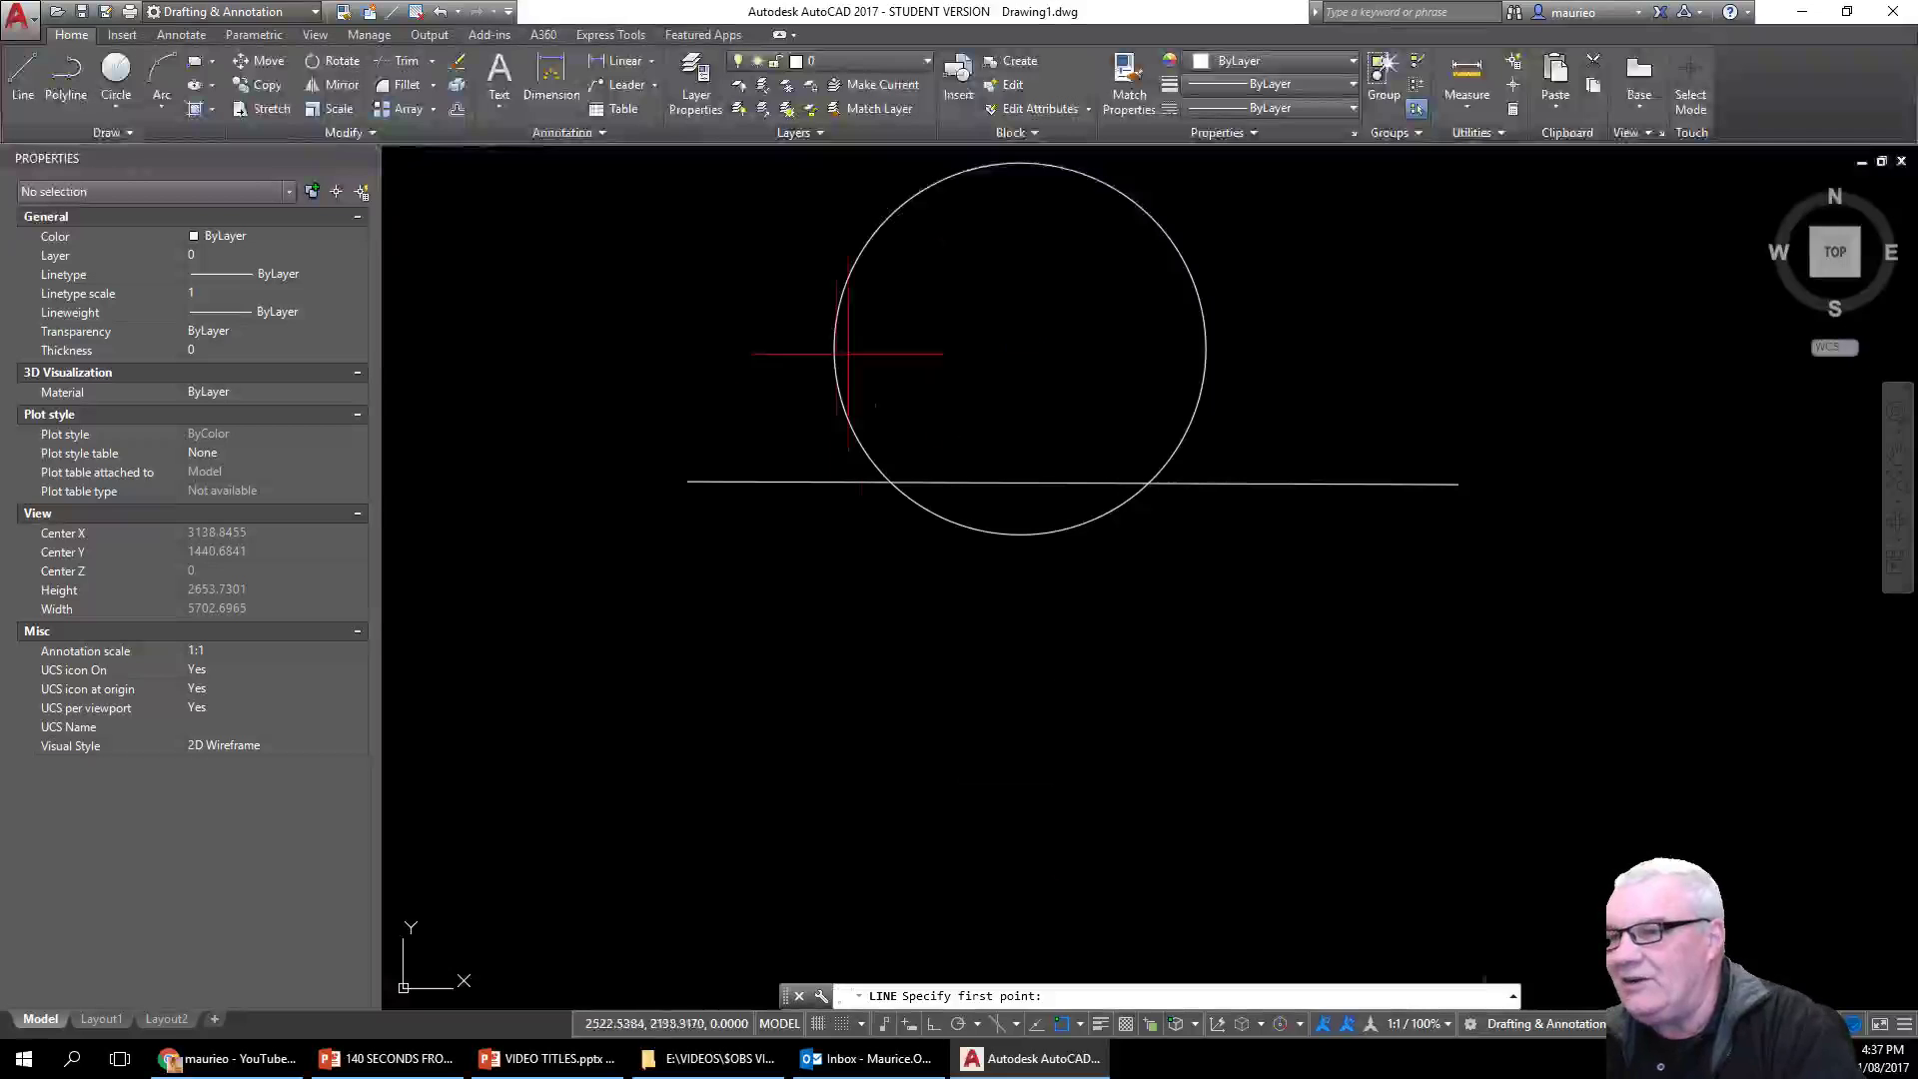
pyautogui.click(1073, 482)
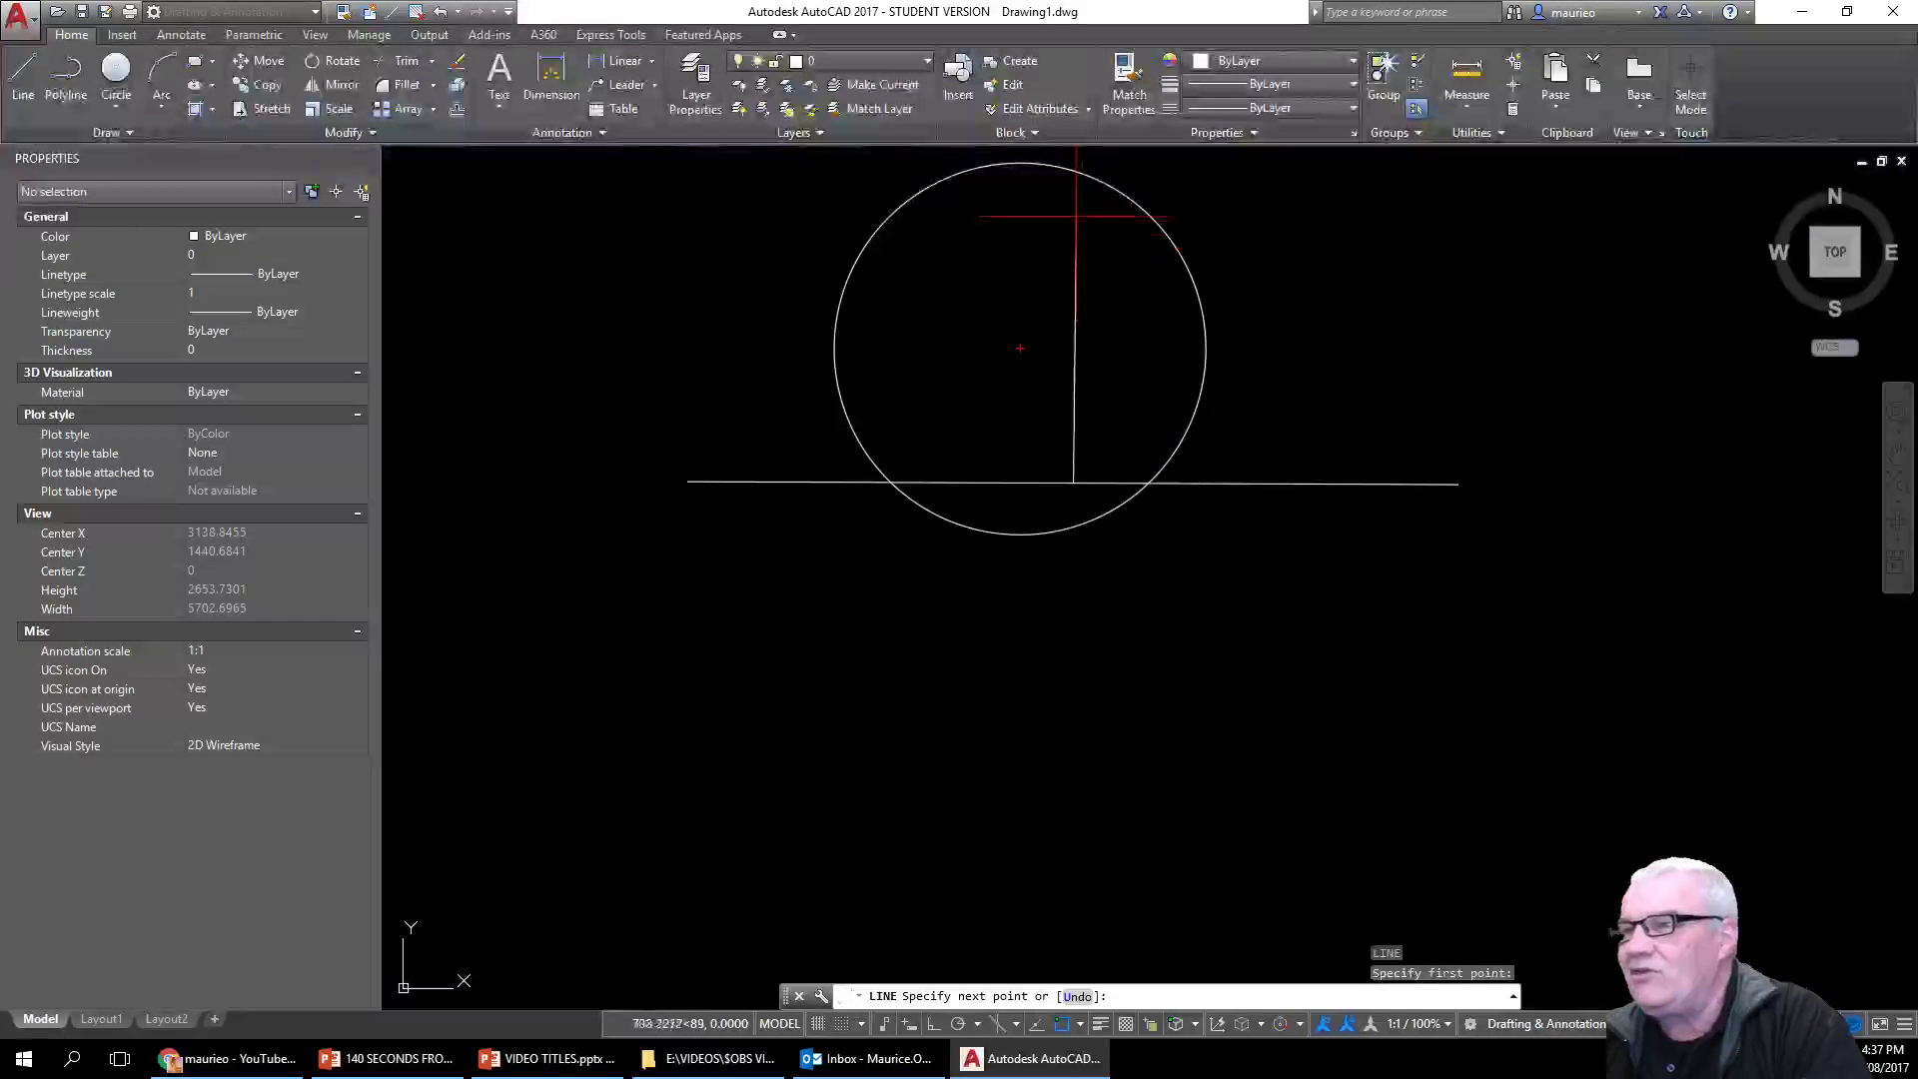
pyautogui.click(934, 1023)
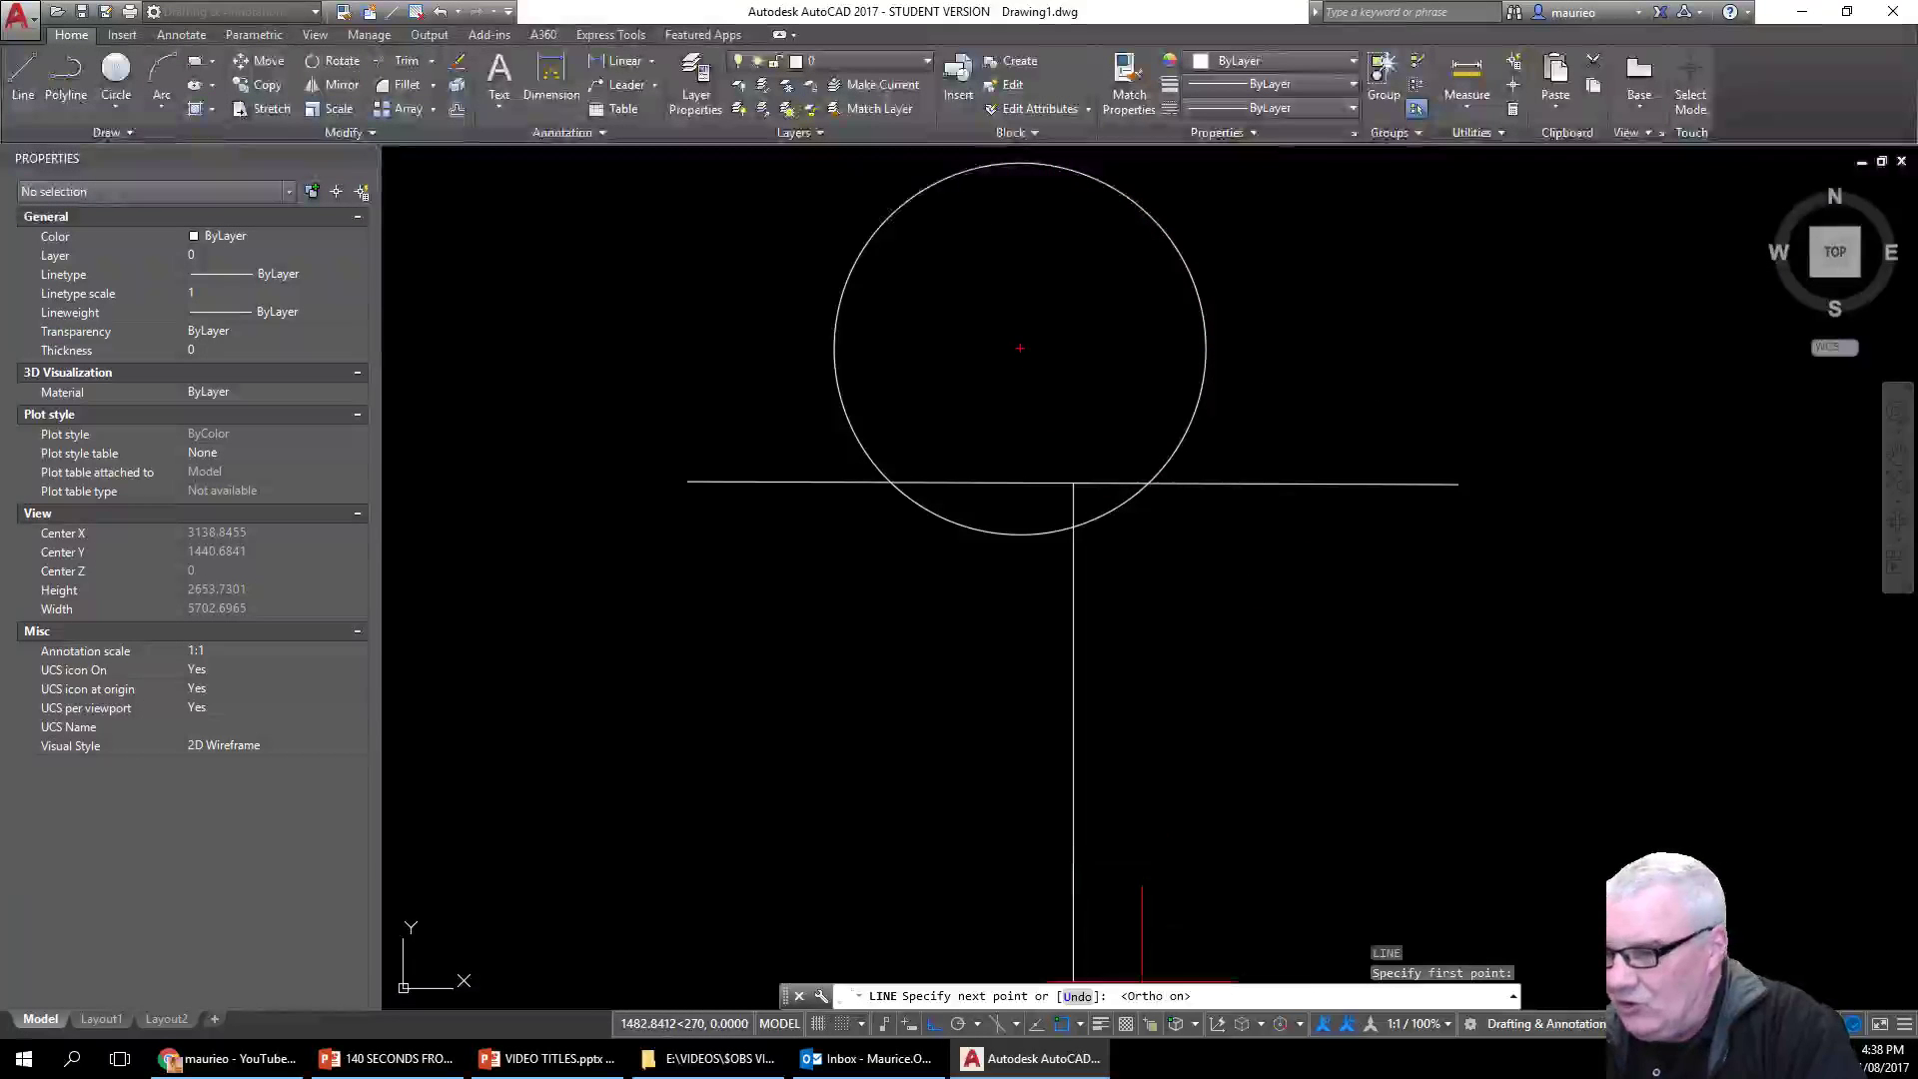
pyautogui.click(1063, 1029)
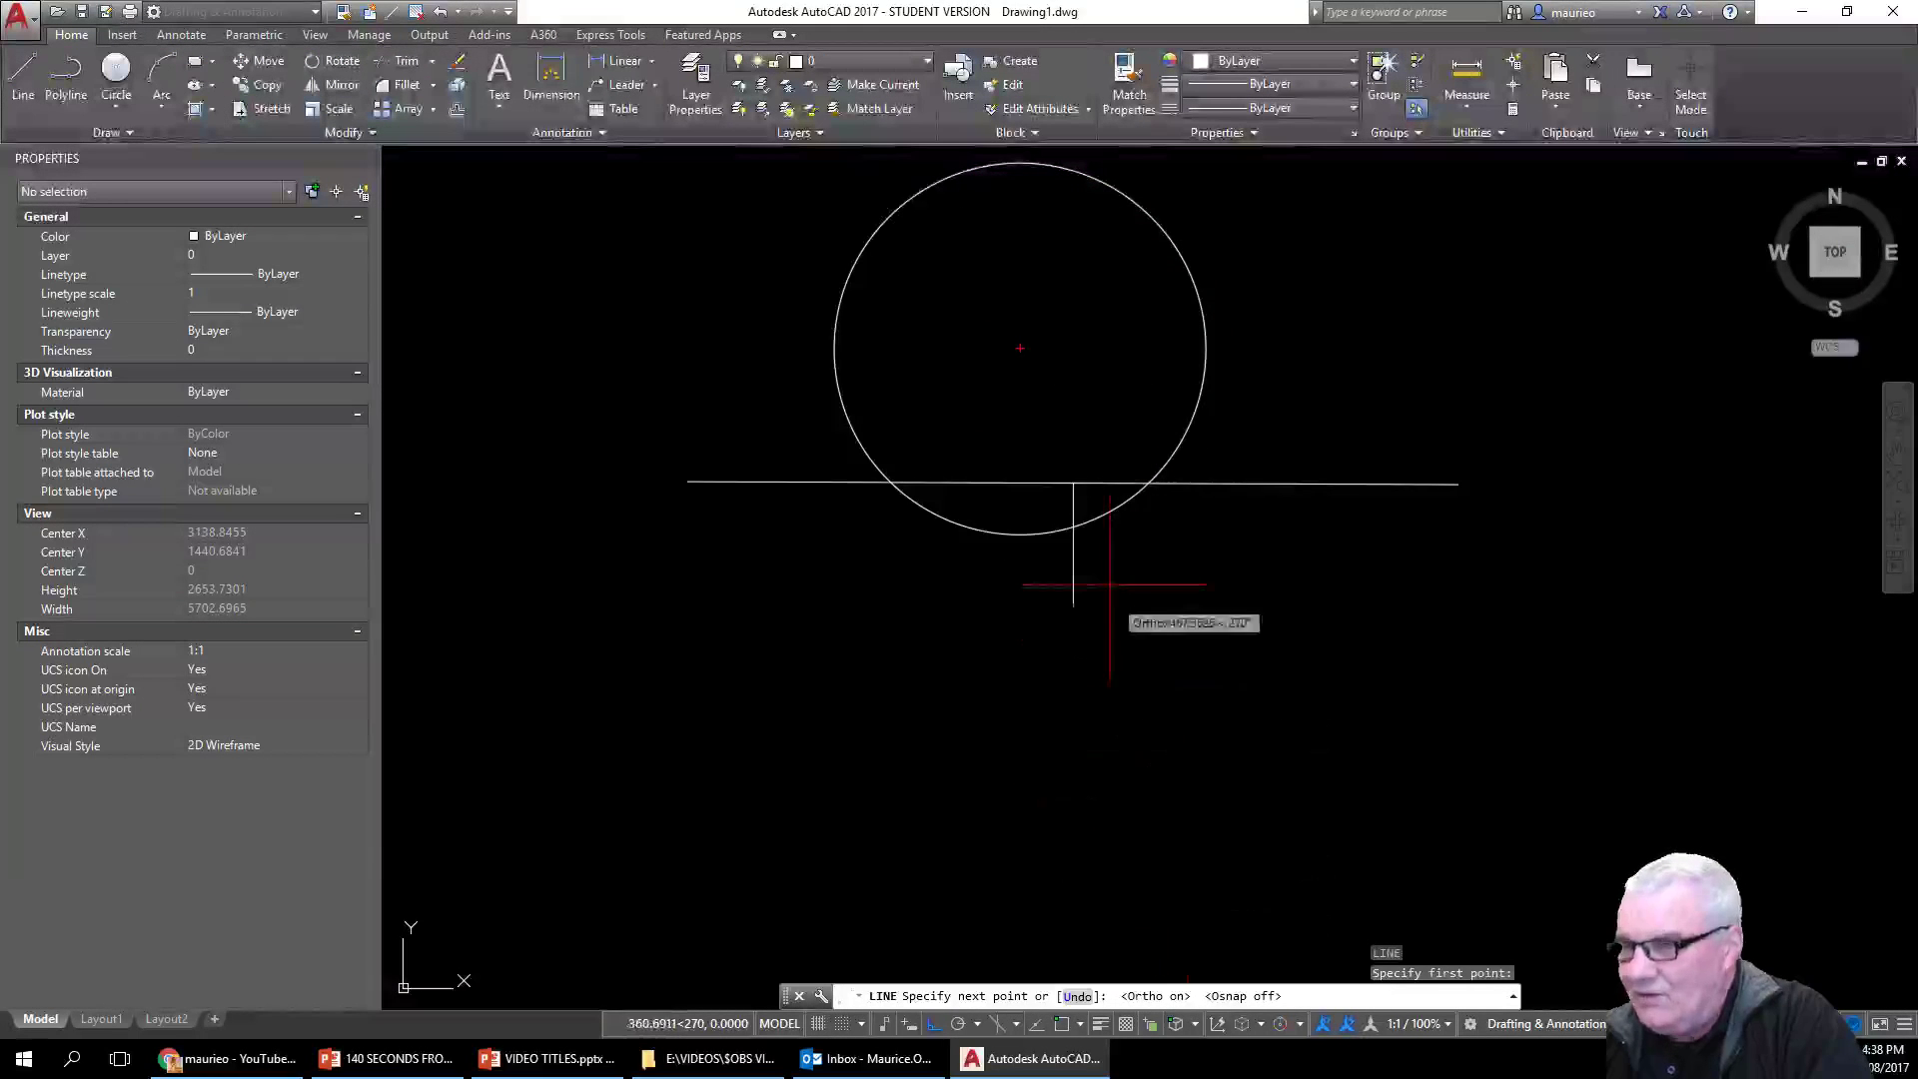
pyautogui.scroll(-3, 1049, 173)
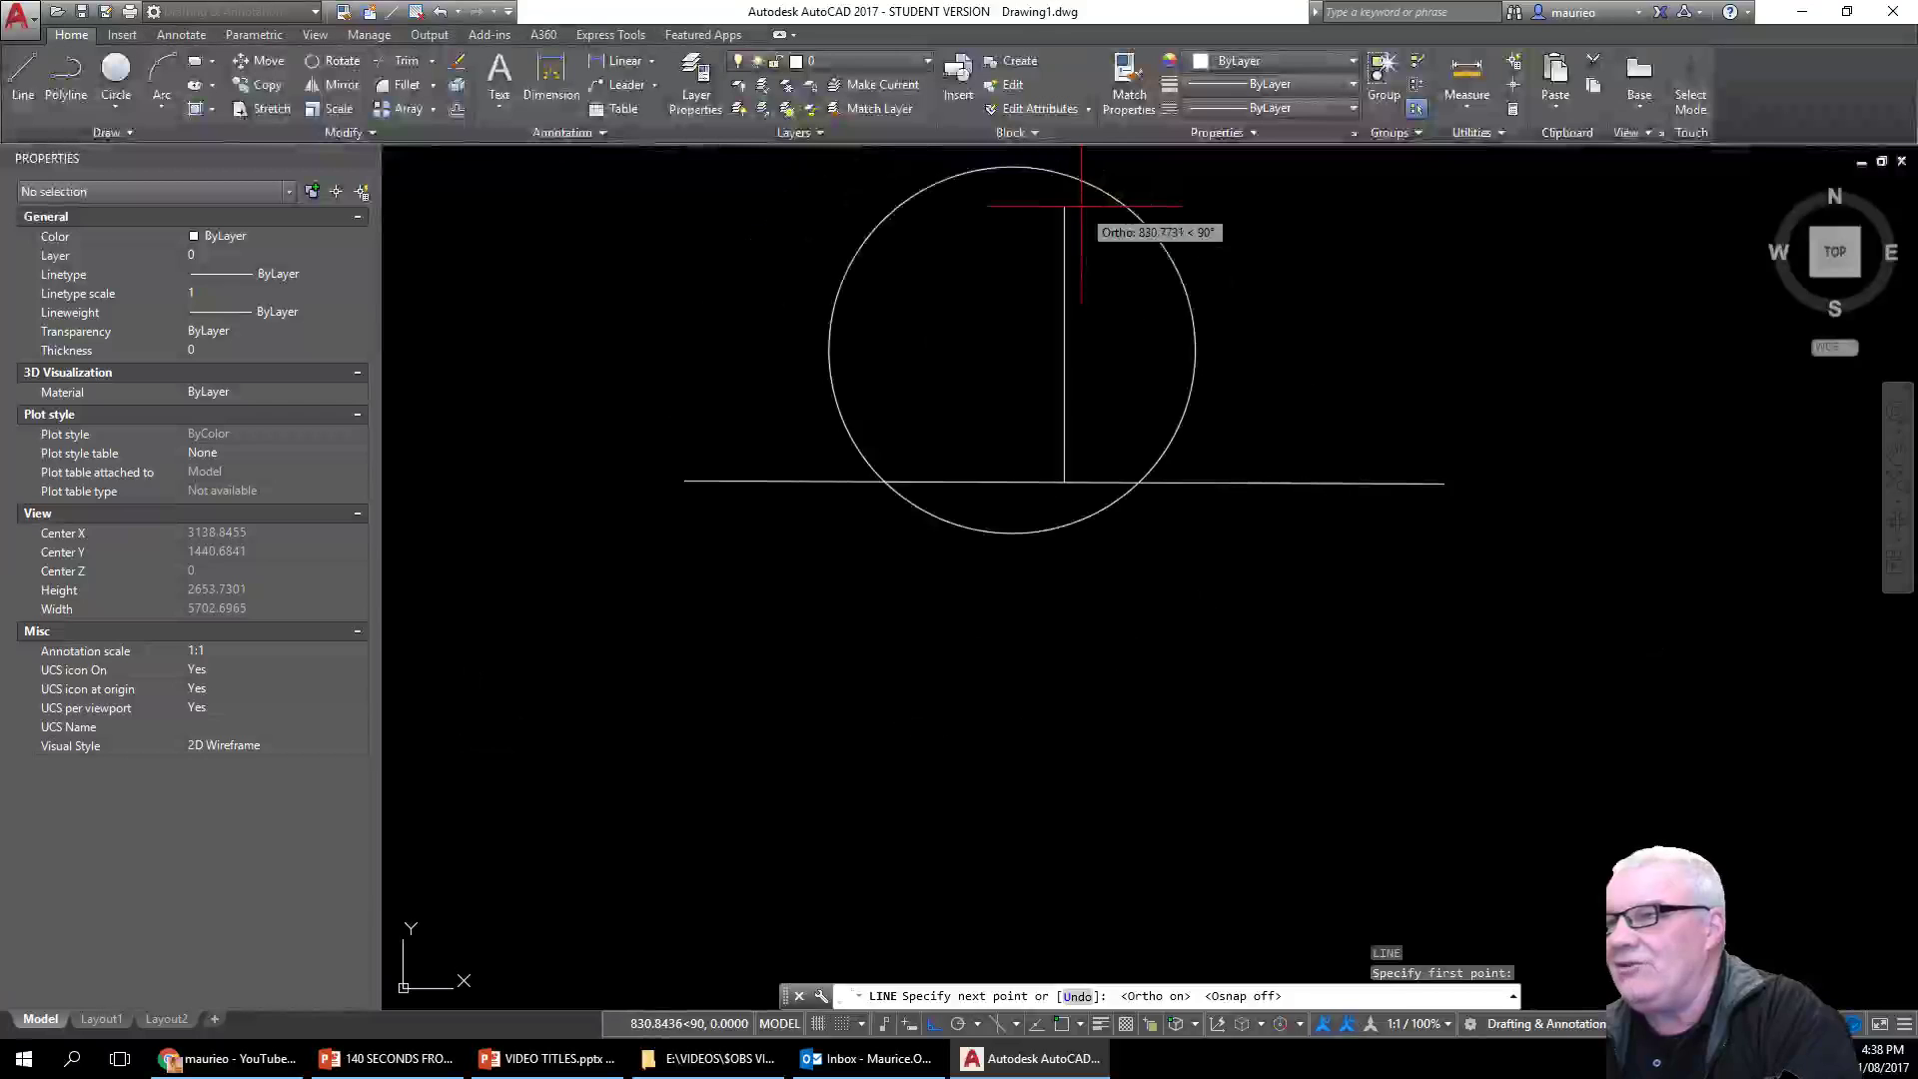
pyautogui.moveTo(1081, 207); pyautogui.dragTo(1138, 544, button='middle')
pyautogui.scroll(5, 1135, 557)
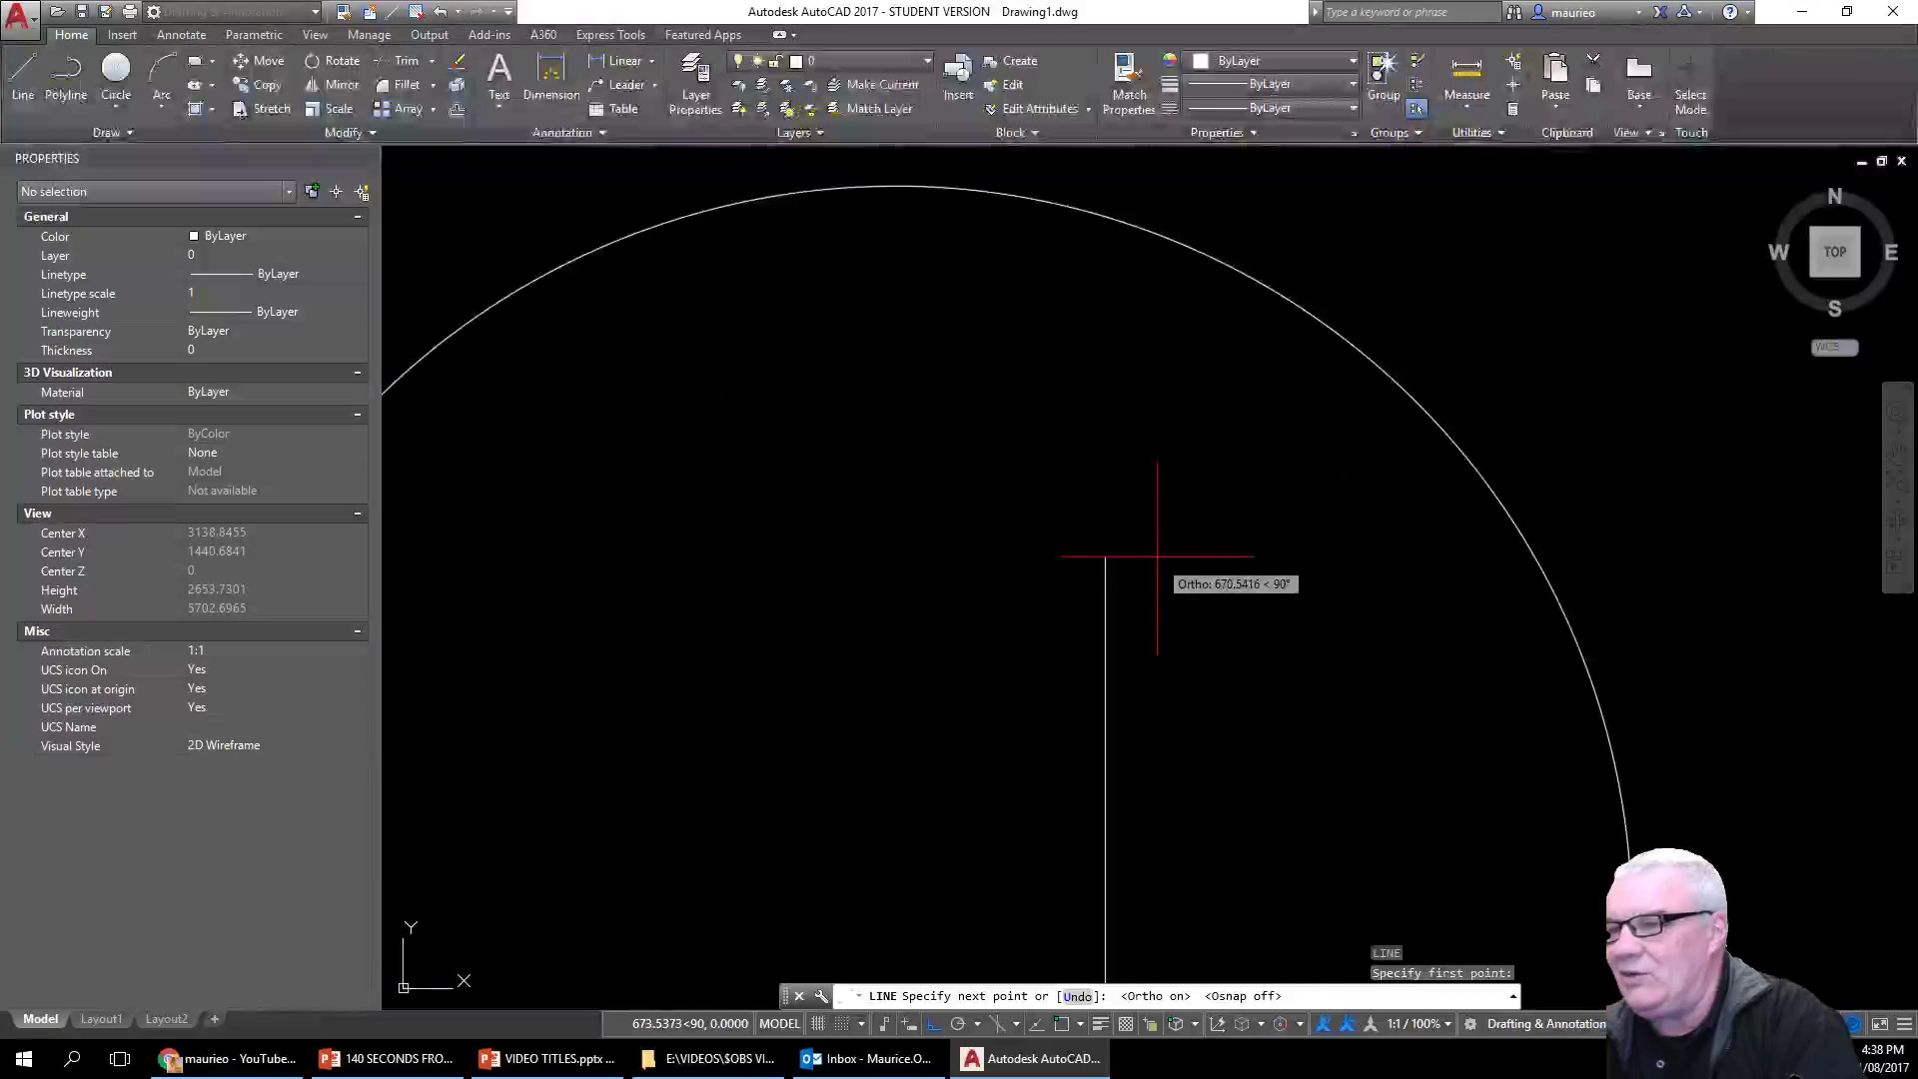
pyautogui.scroll(-2, 1164, 542)
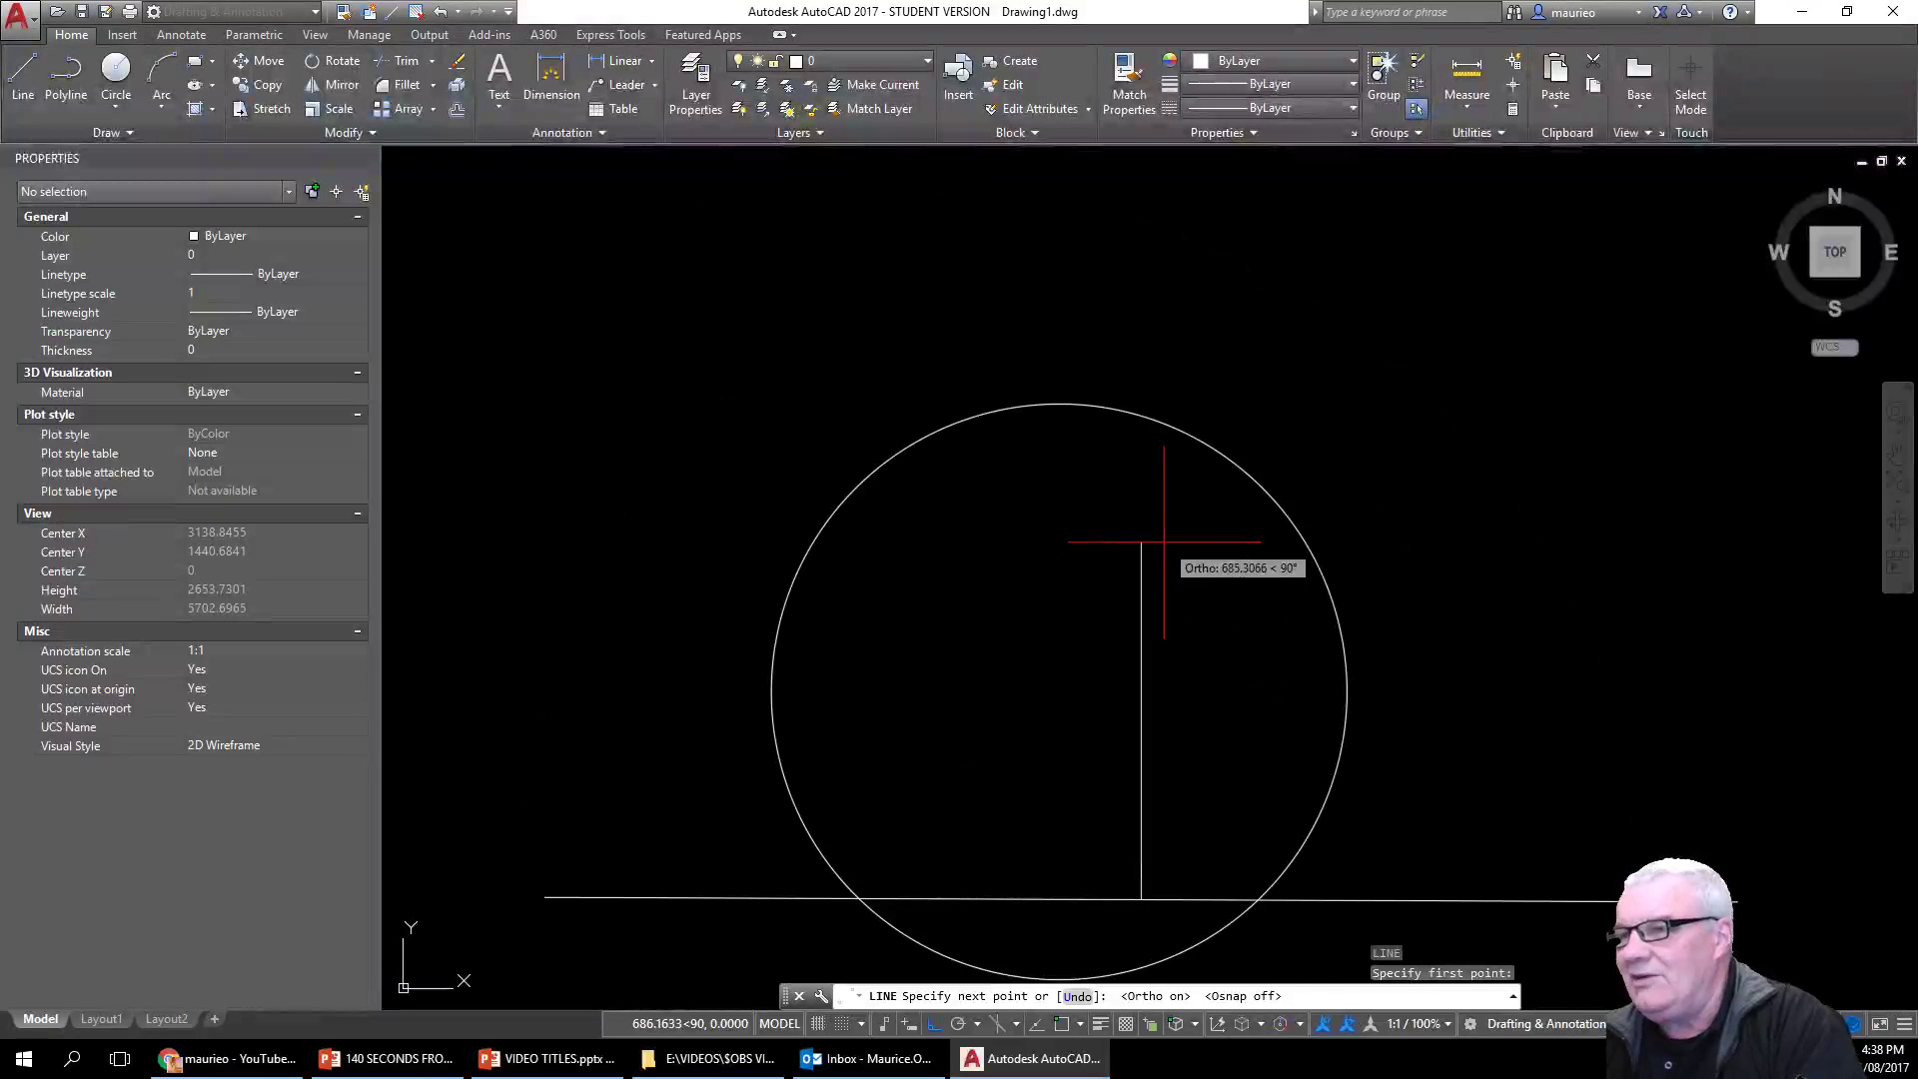
pyautogui.click(1075, 309)
pyautogui.press('Escape')
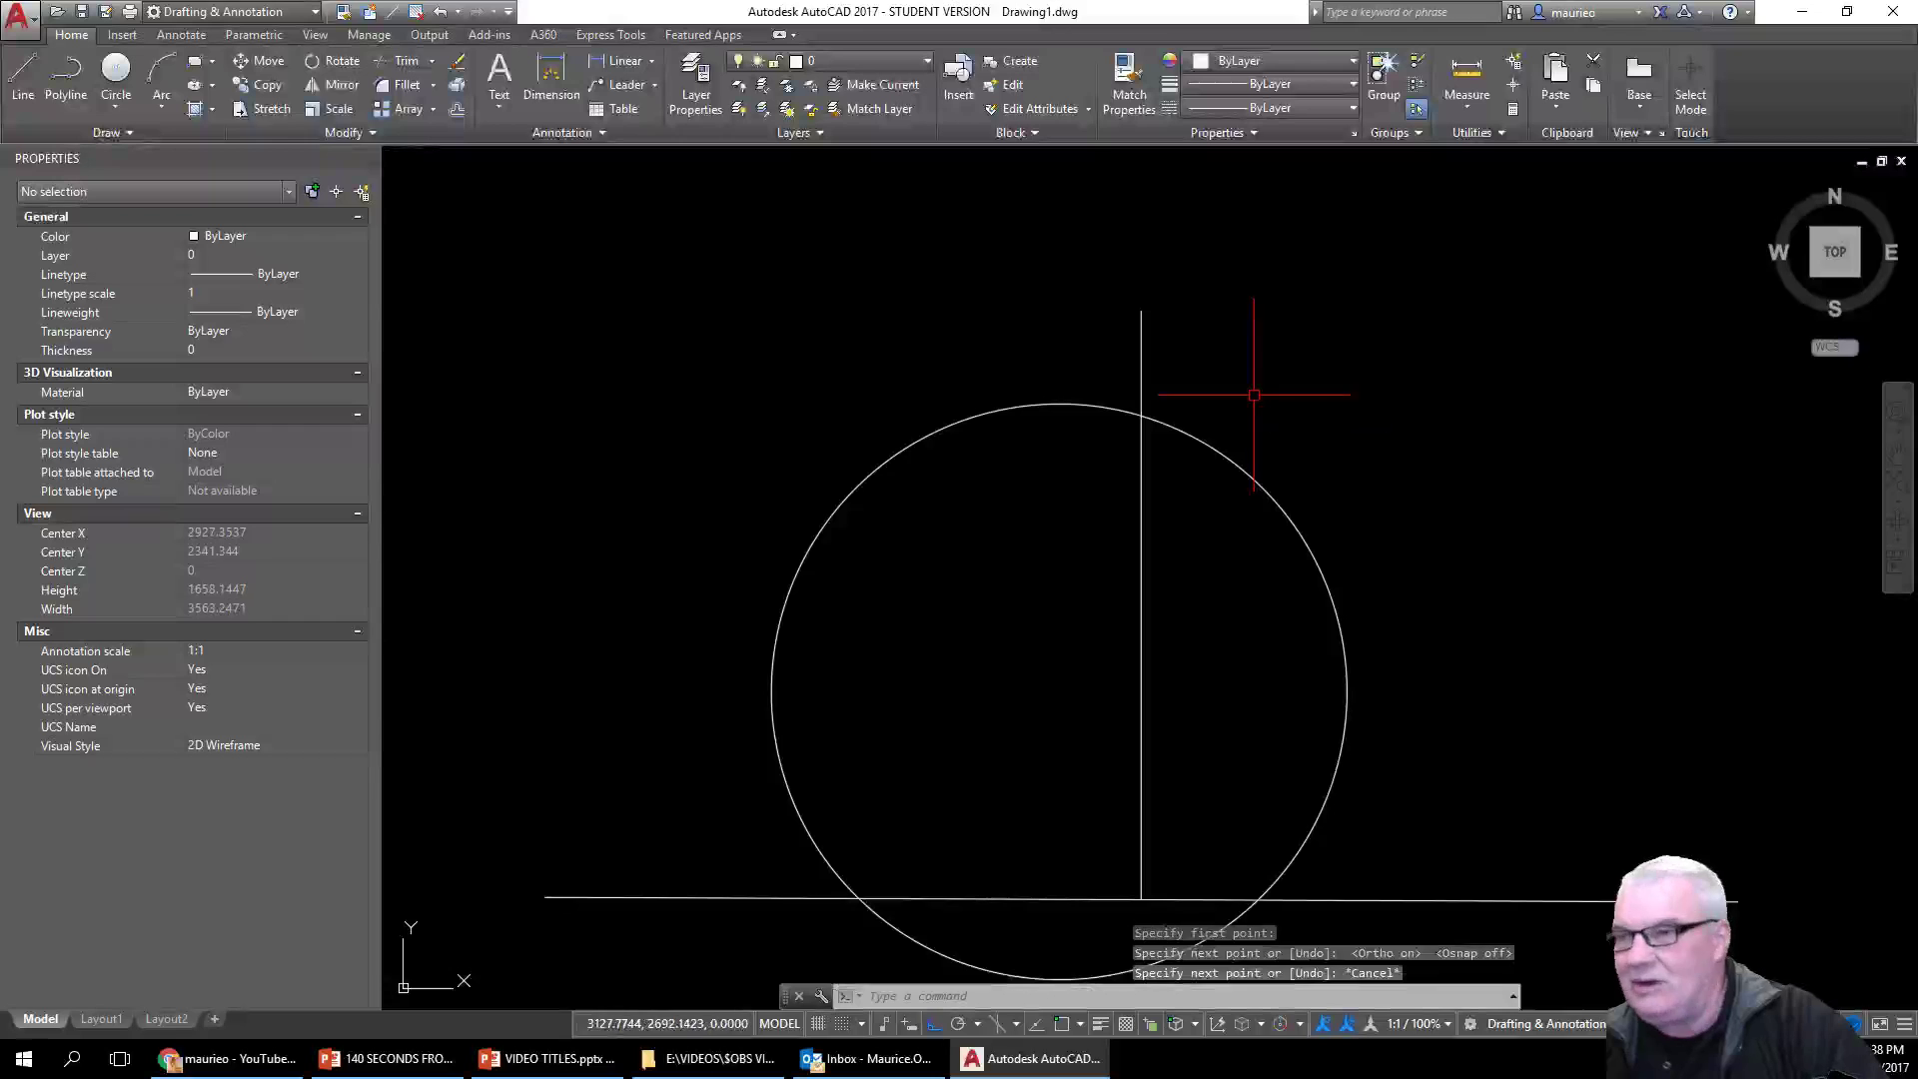
pyautogui.press('Escape')
pyautogui.press('Escape')
# Step: Trim off the part of the vertical line that extends above the circle
pyautogui.write('tr')
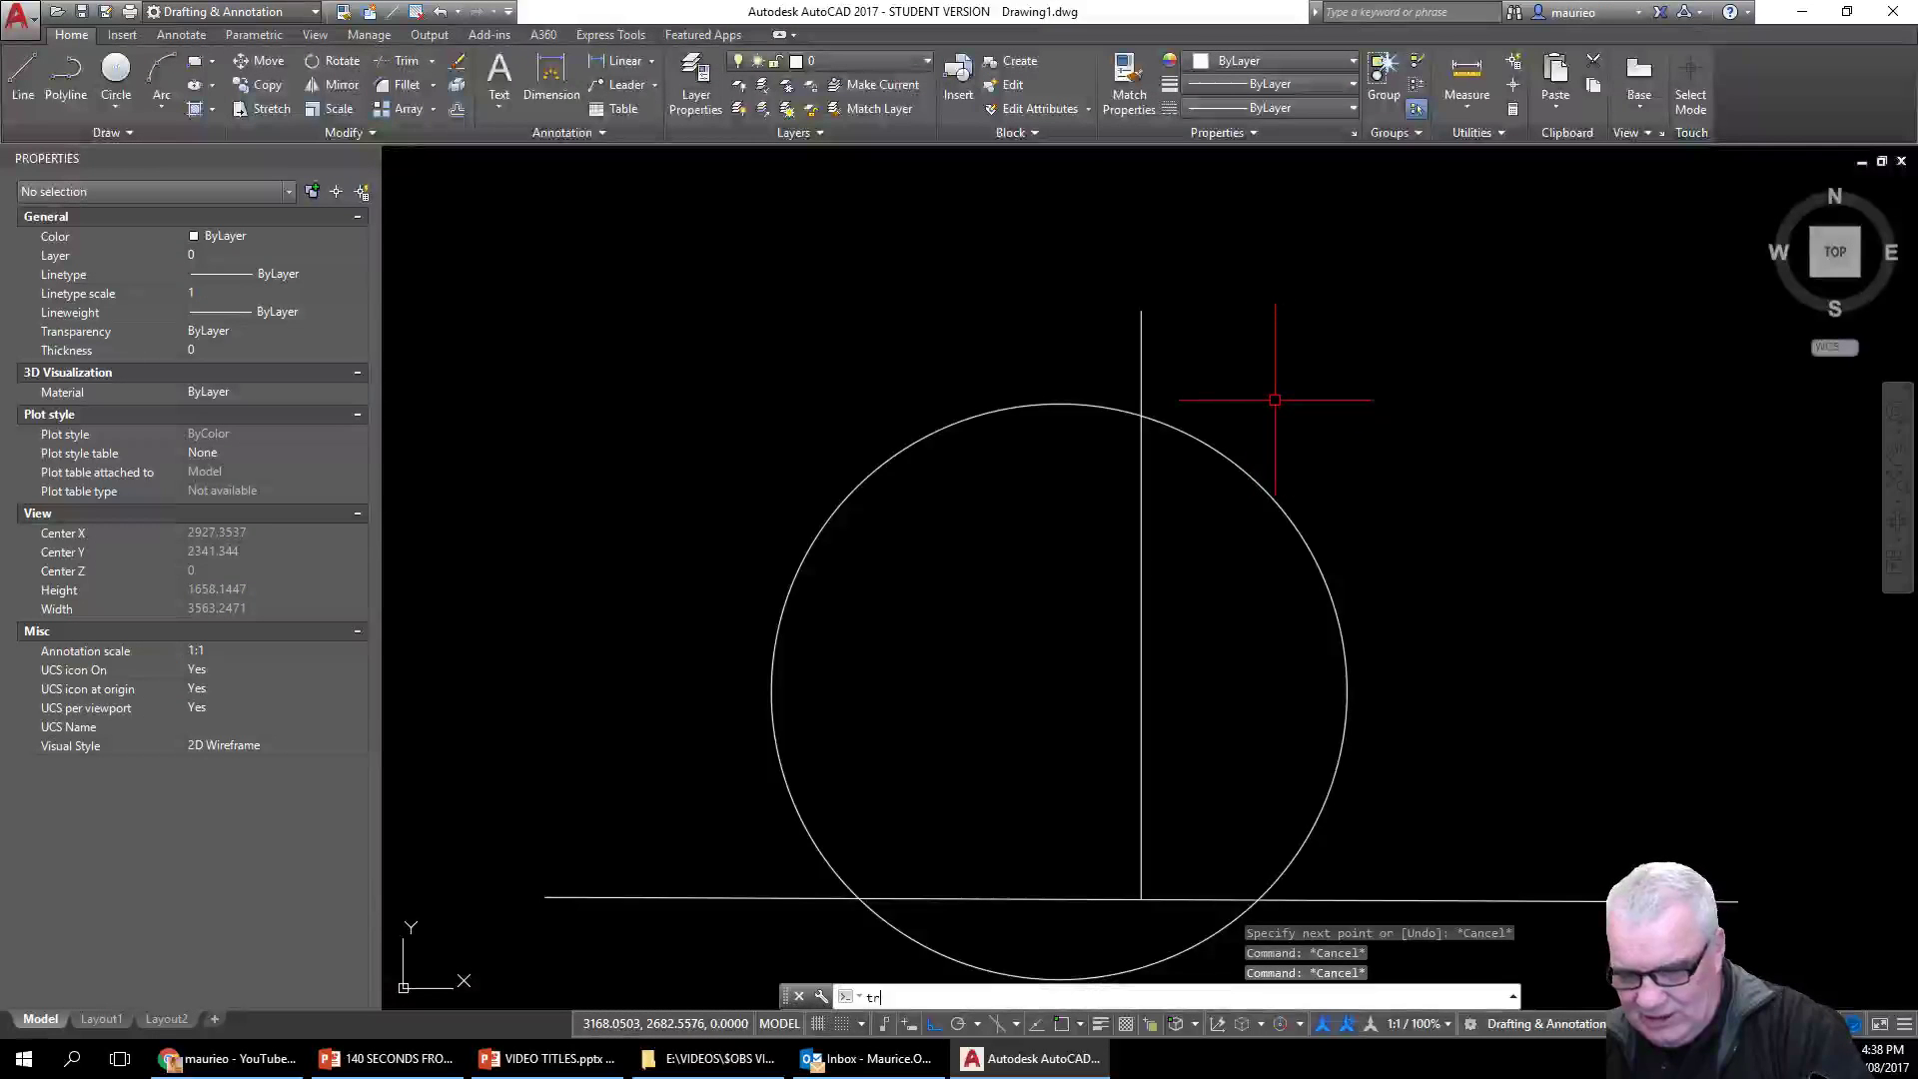
pyautogui.press('Return')
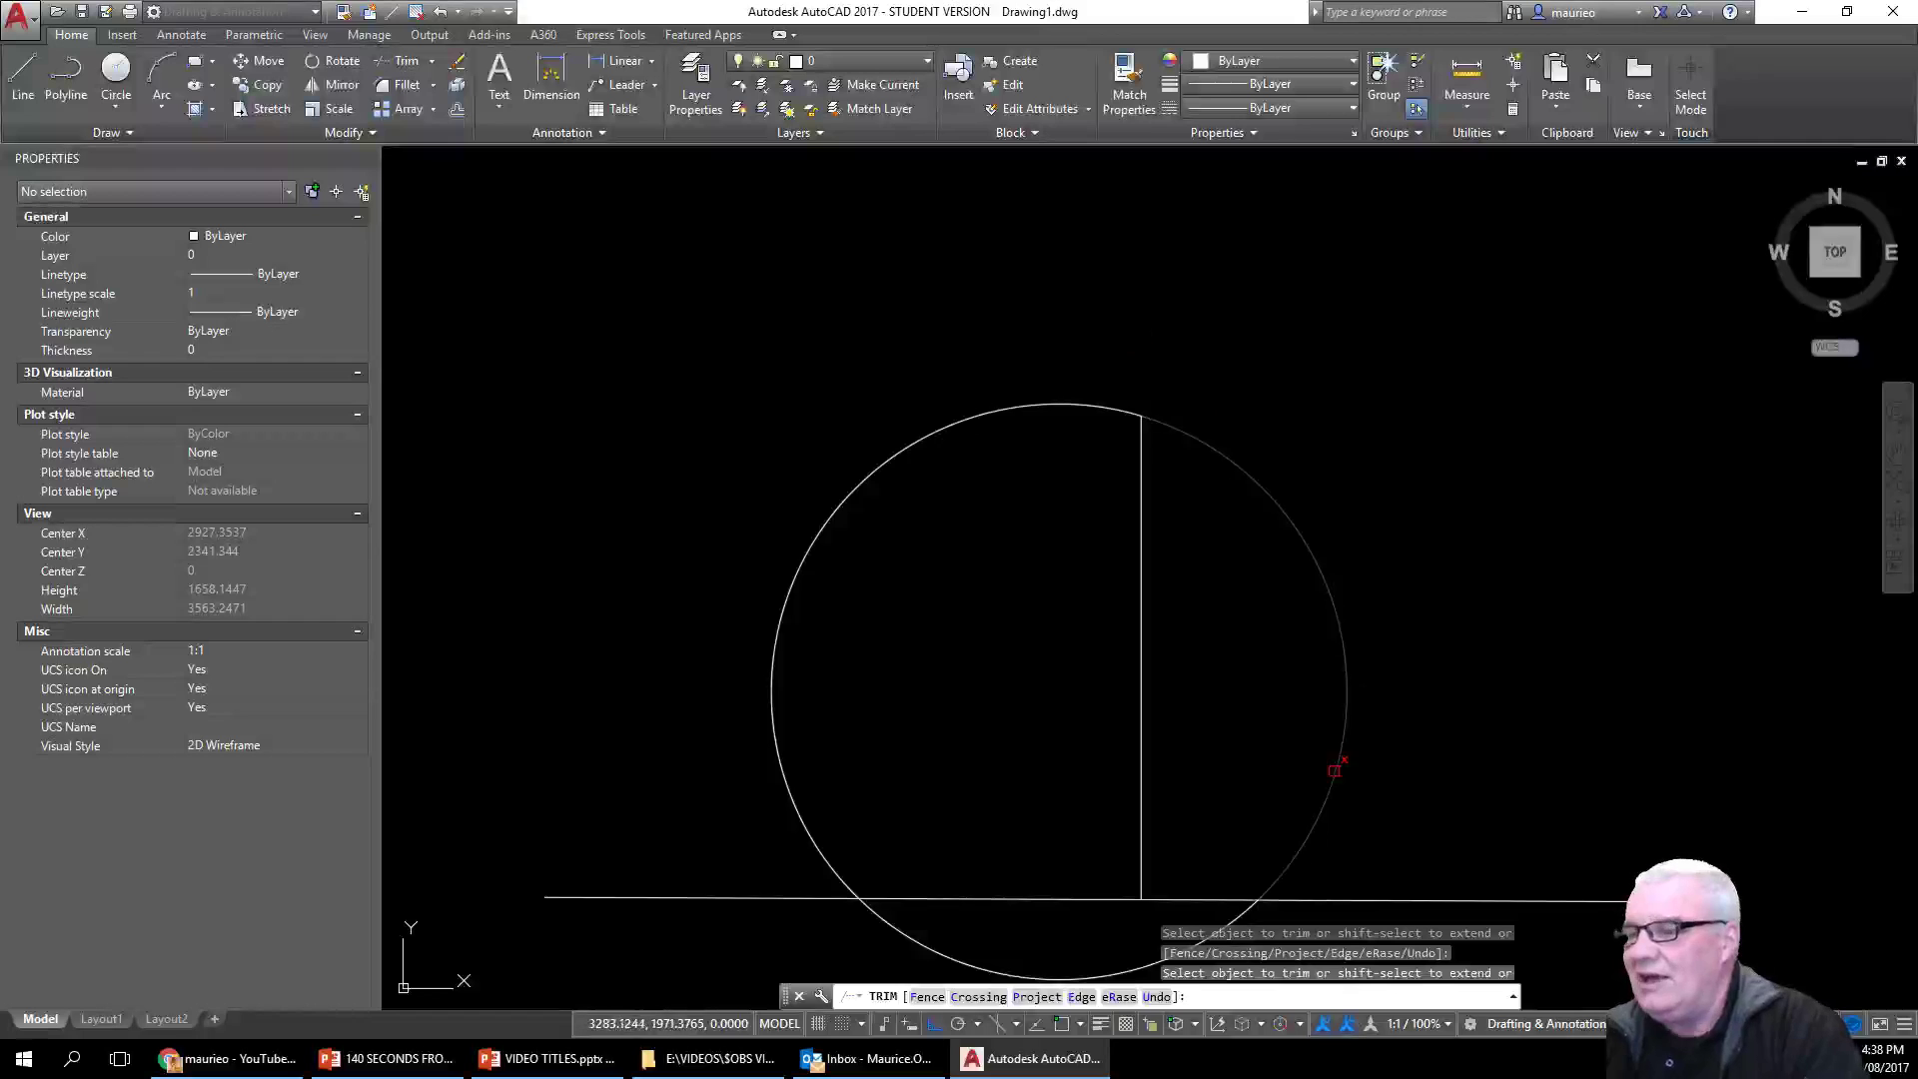
pyautogui.scroll(-4, 1271, 728)
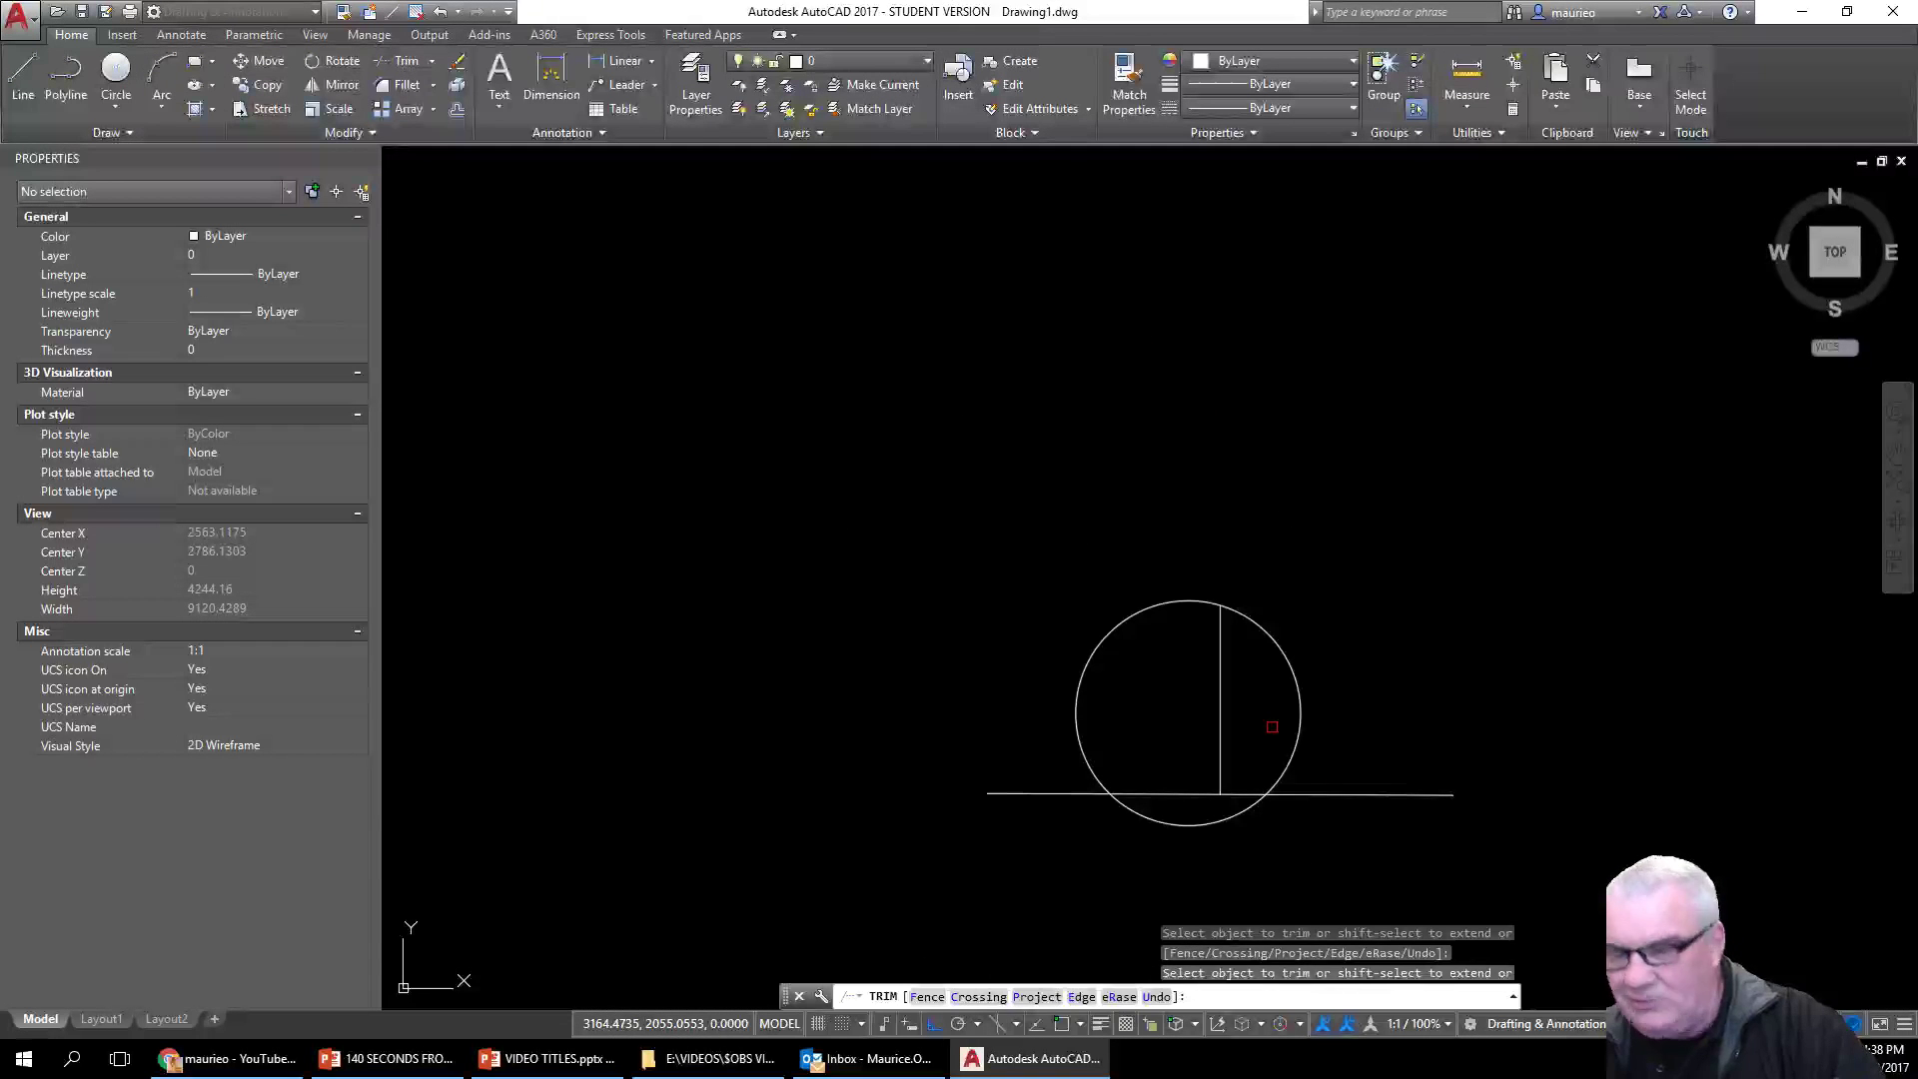
pyautogui.press('Escape')
pyautogui.press('Escape')
pyautogui.press('Escape')
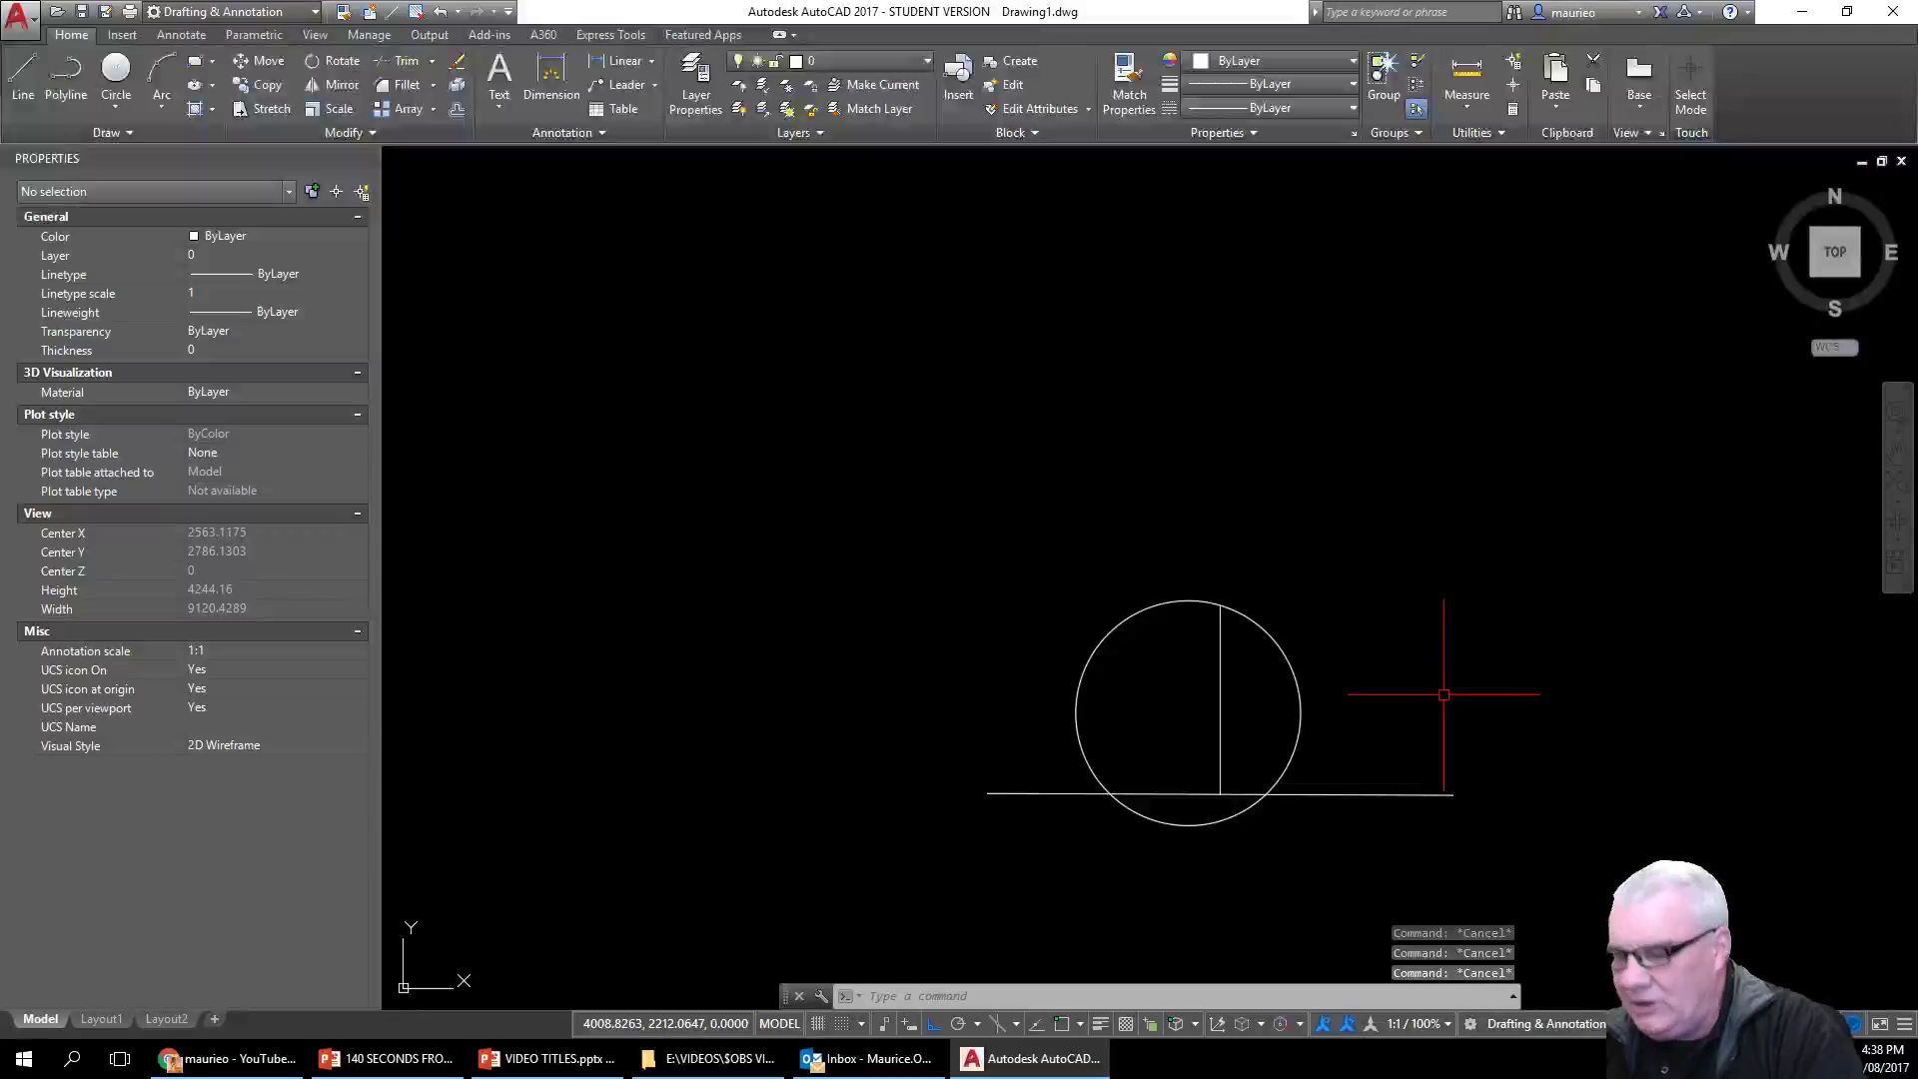
# Step: With object snap turned on, draw a line about 157 units long from the circle's centre perpendicular to the vertical line
pyautogui.write('l')
pyautogui.press('Return')
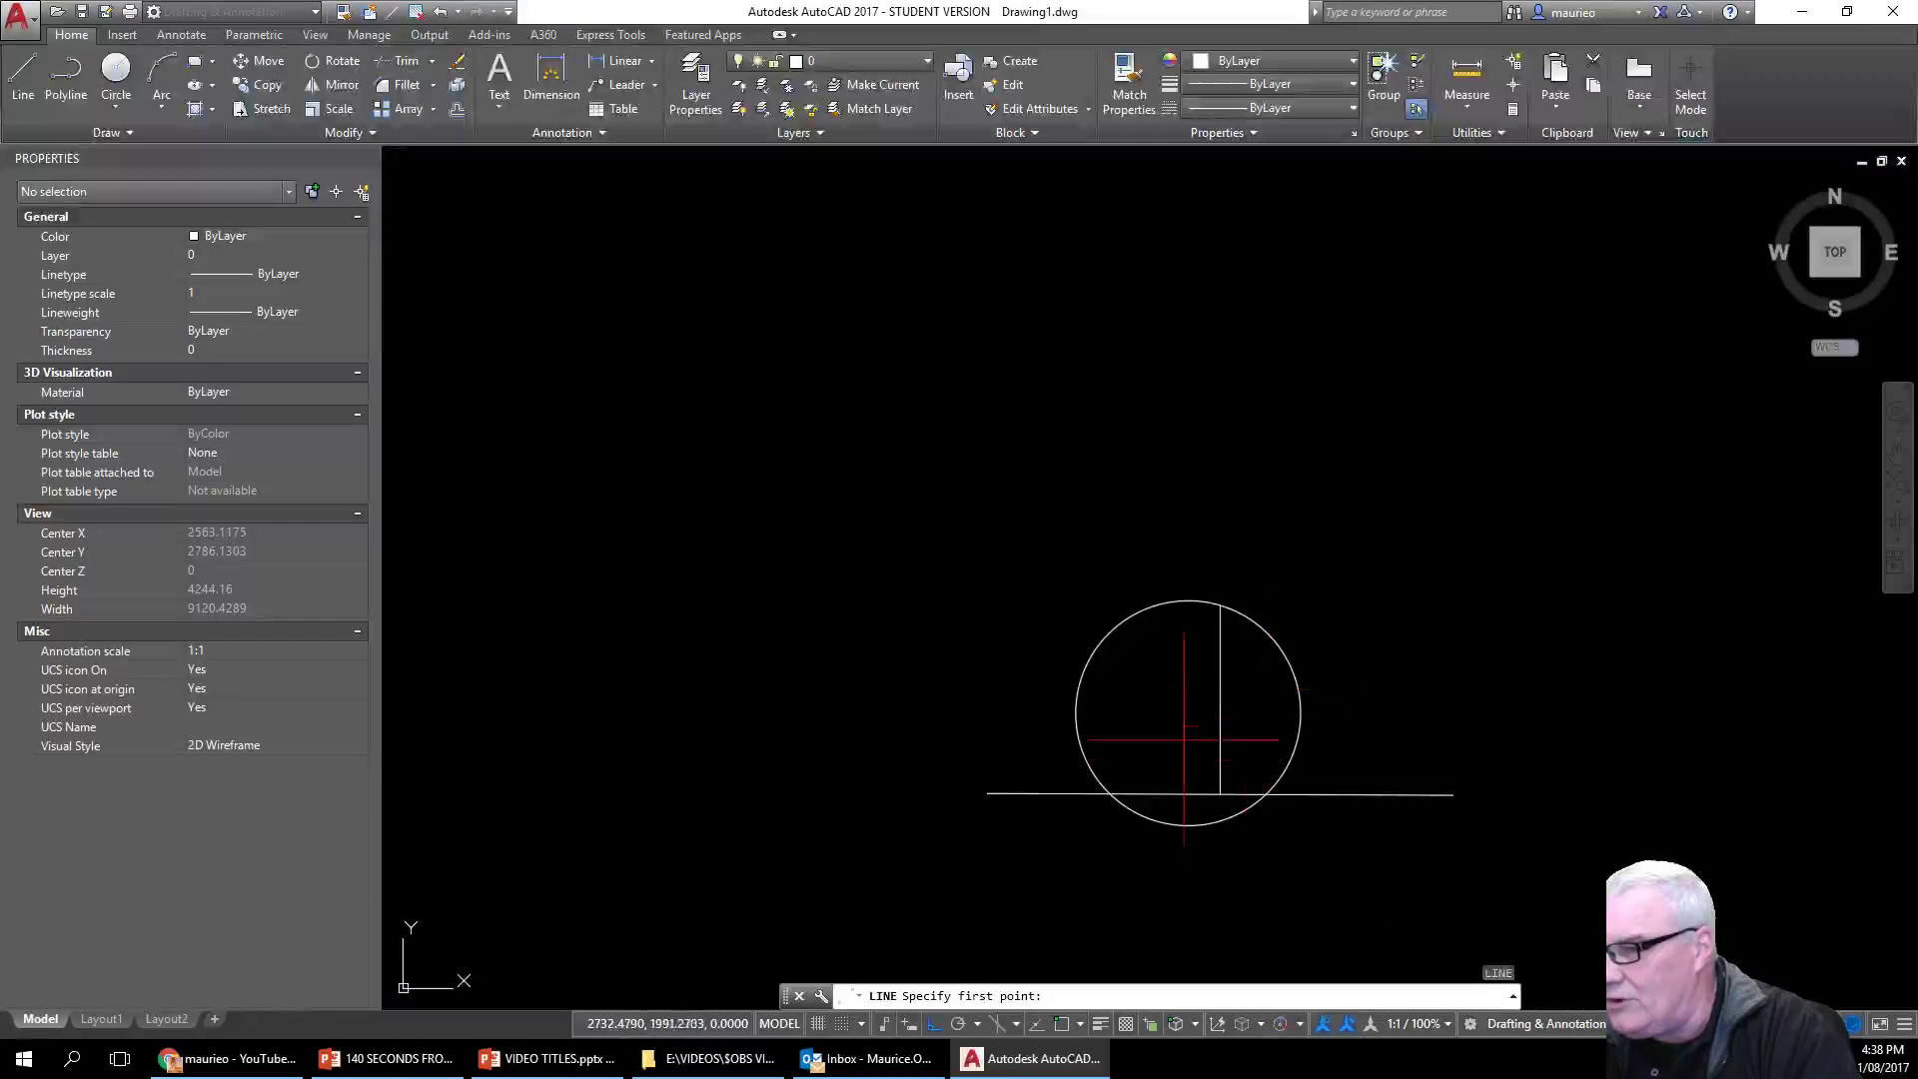
pyautogui.click(1062, 1026)
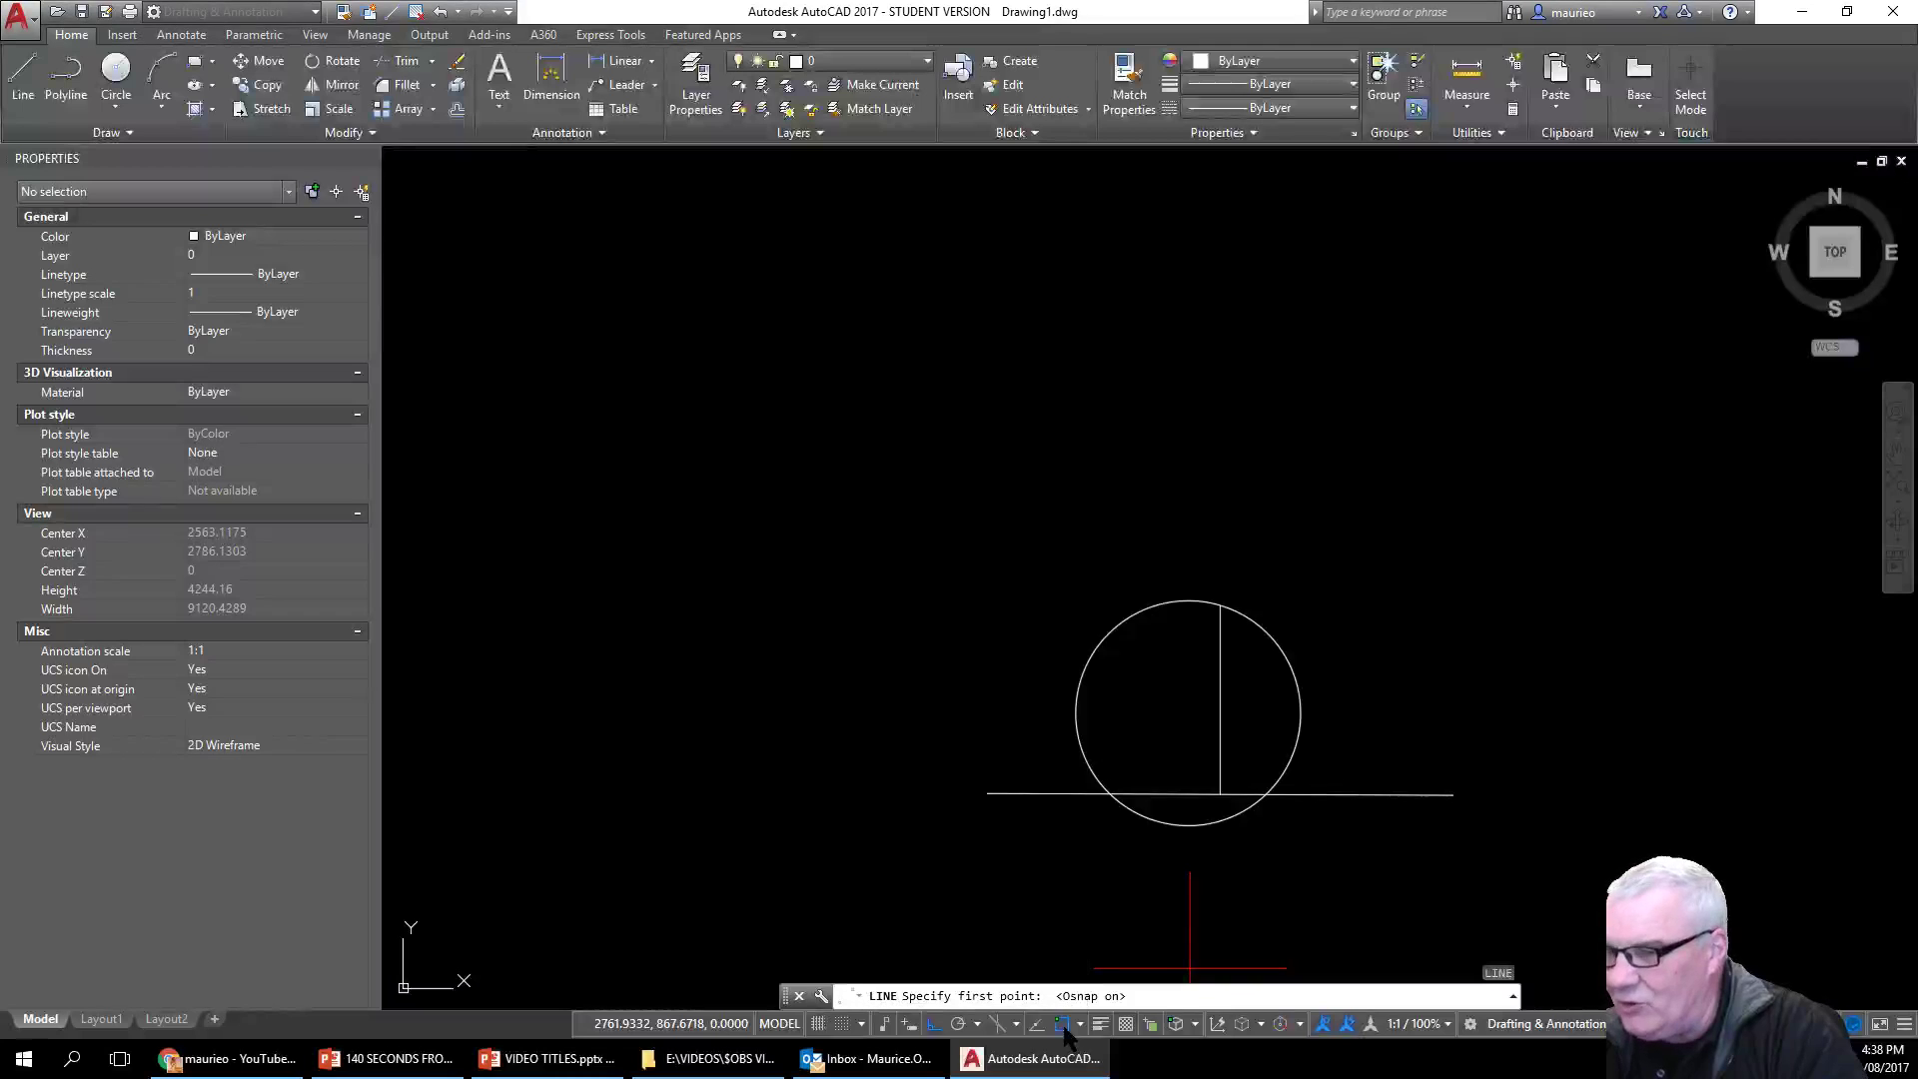
pyautogui.click(1188, 712)
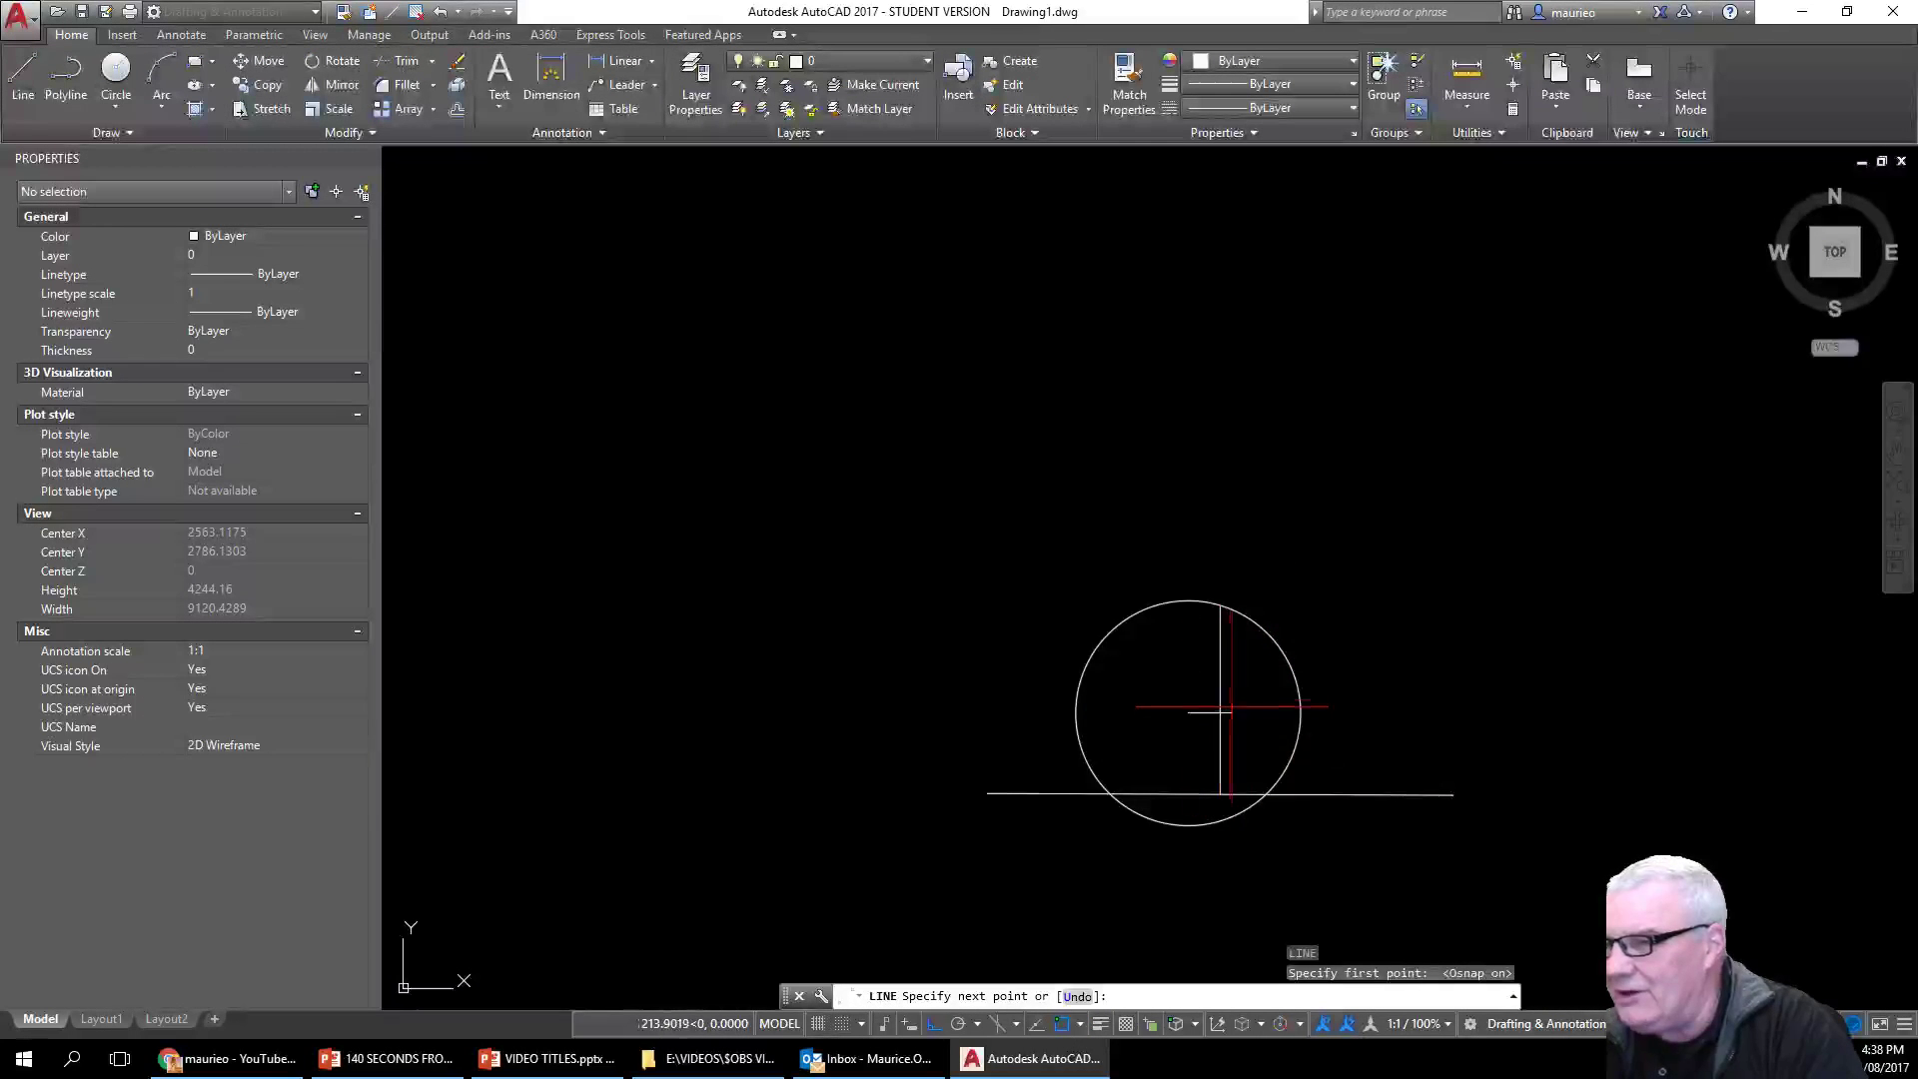
pyautogui.scroll(8, 1219, 729)
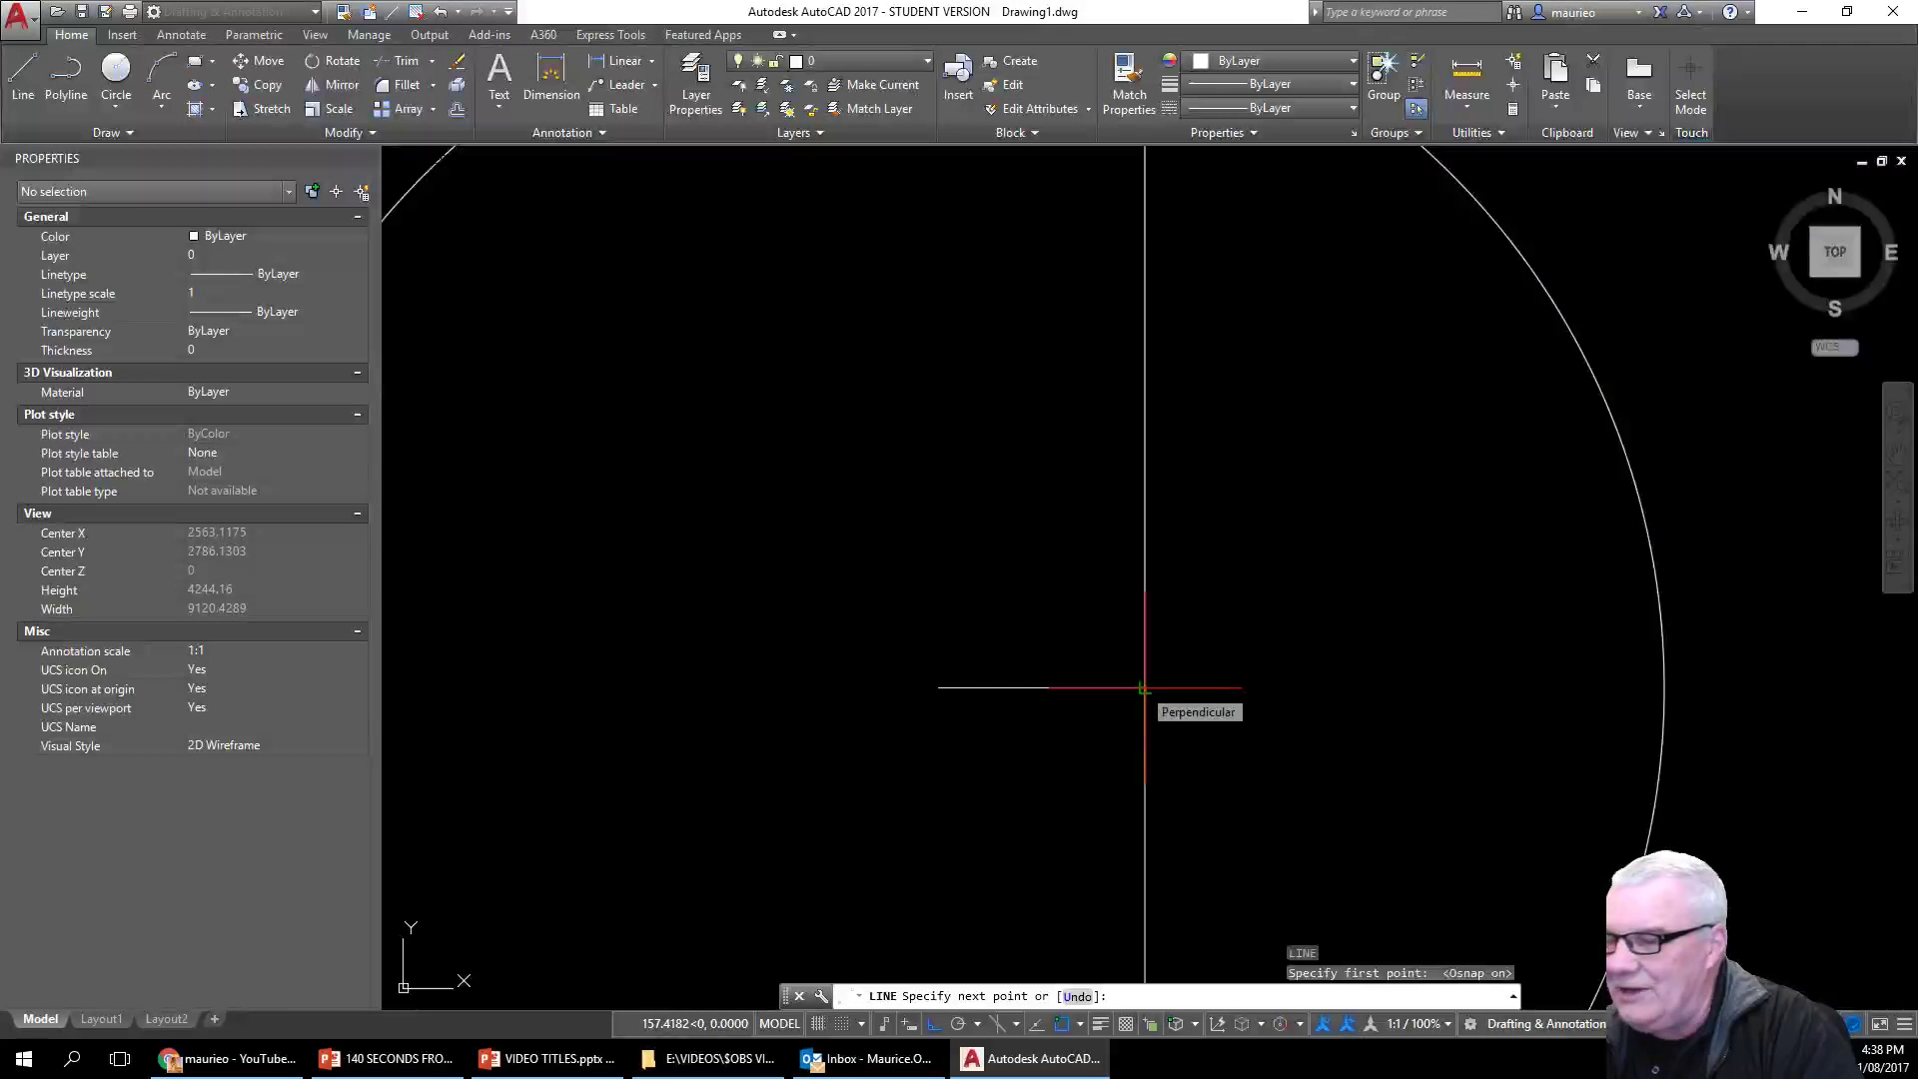
pyautogui.click(1144, 687)
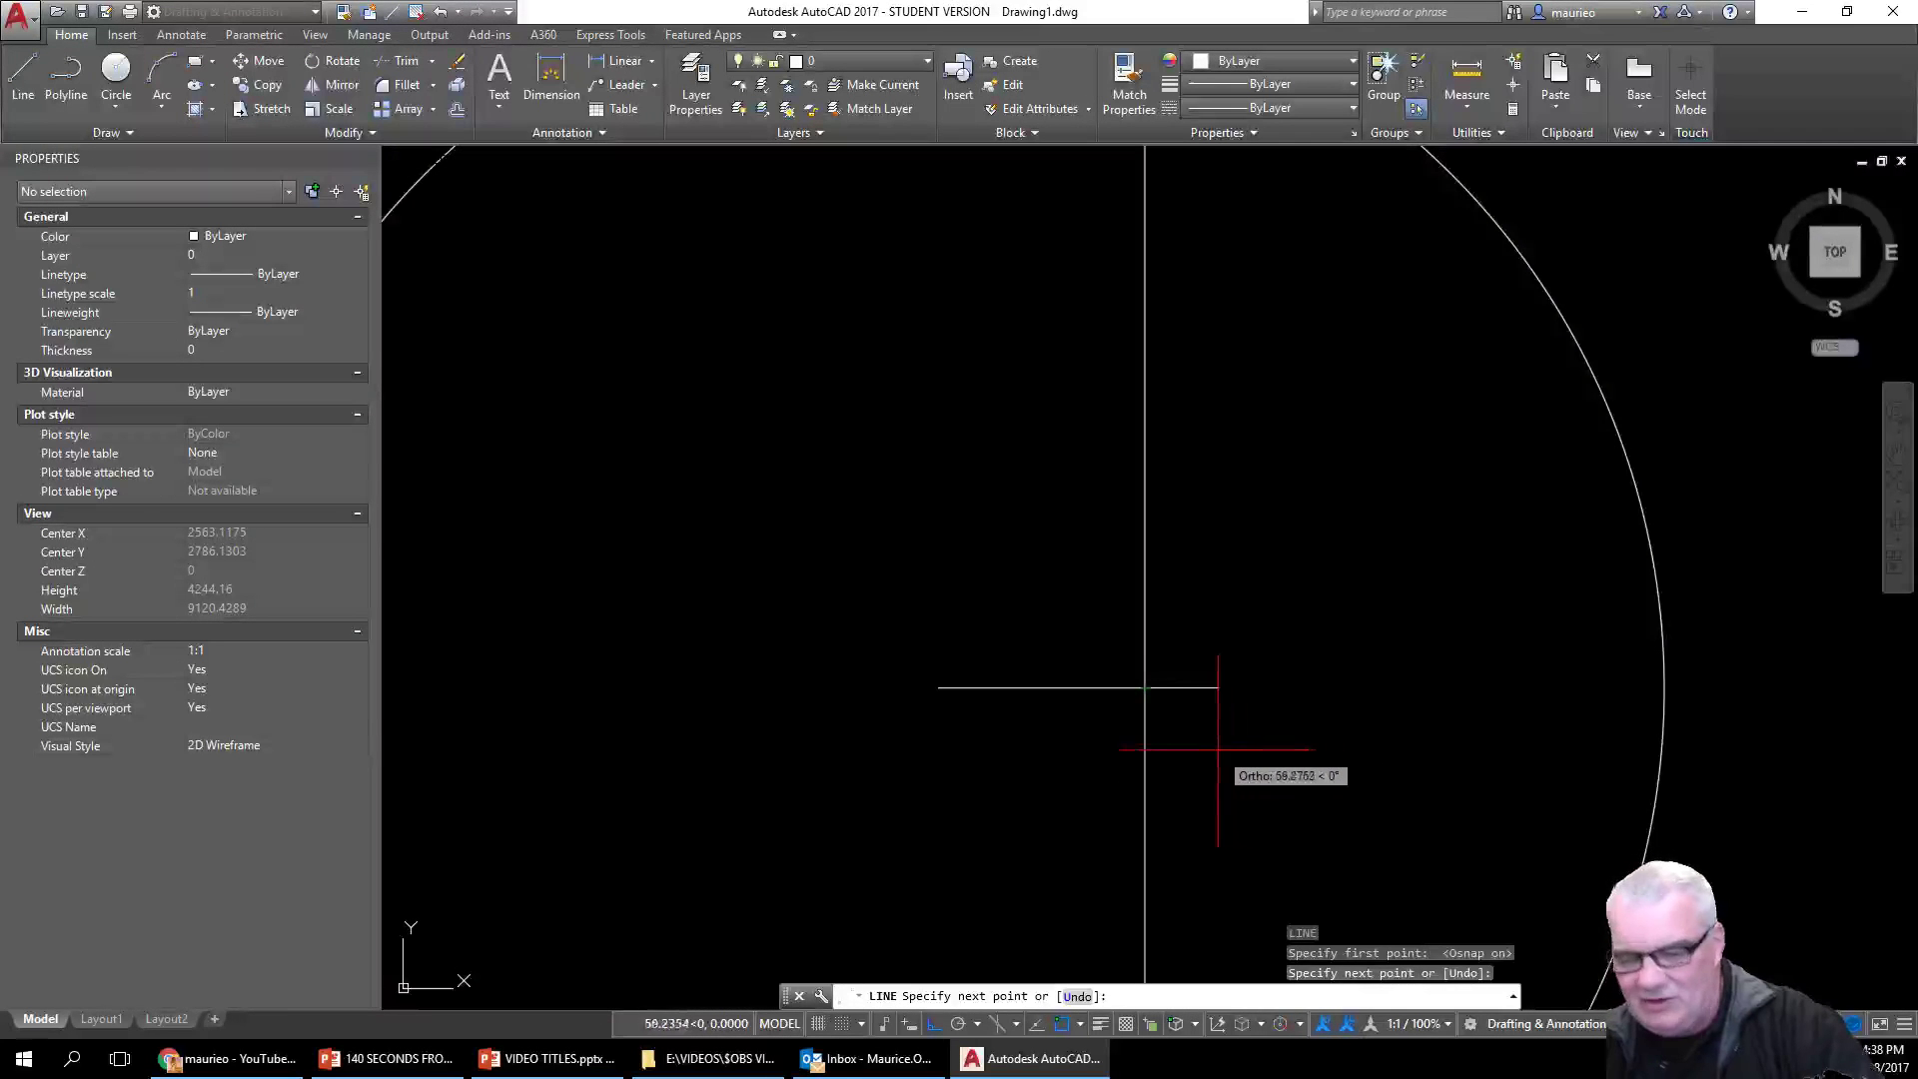
pyautogui.press('Escape')
pyautogui.press('Escape')
# Step: Draw a slanted line from the midpoint of the short horizontal line to the lower endpoint of the vertical line
pyautogui.scroll(-8, 1309, 734)
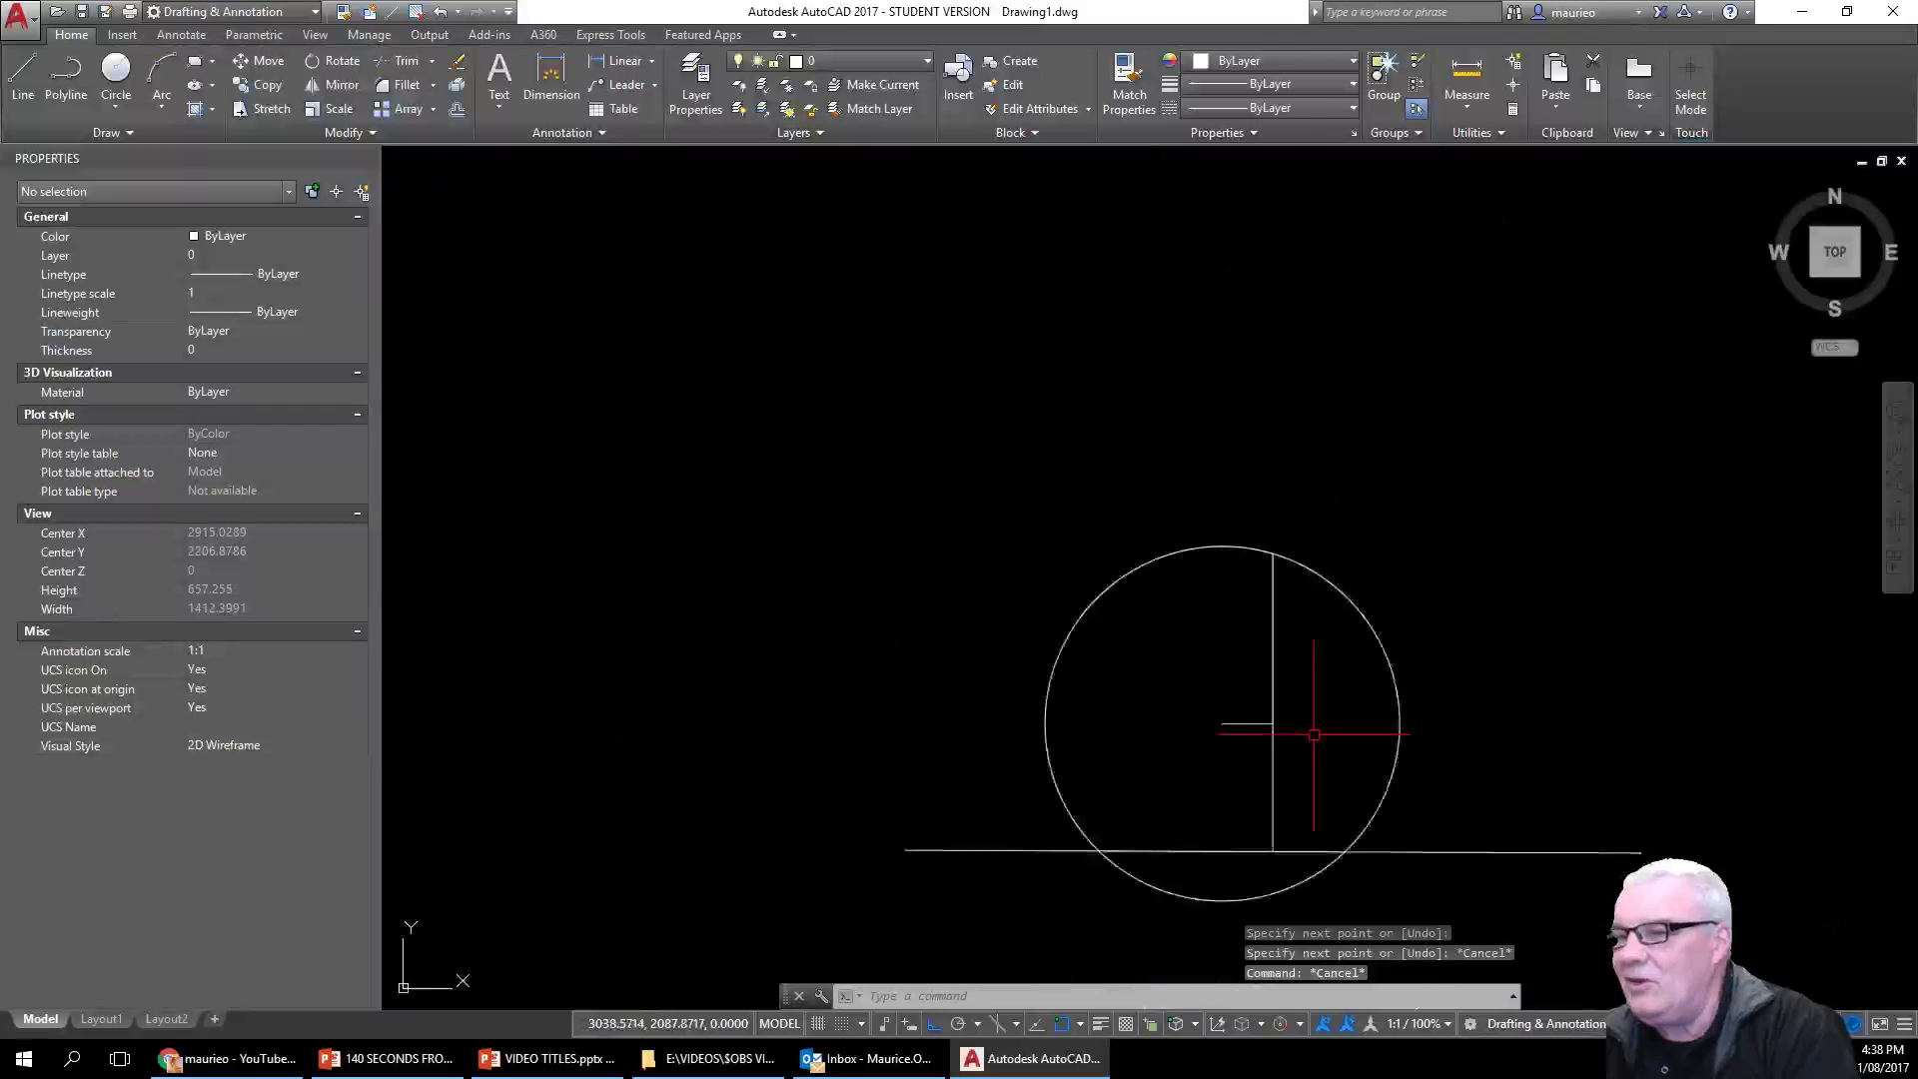
pyautogui.moveTo(1314, 735); pyautogui.dragTo(1043, 518, button='middle')
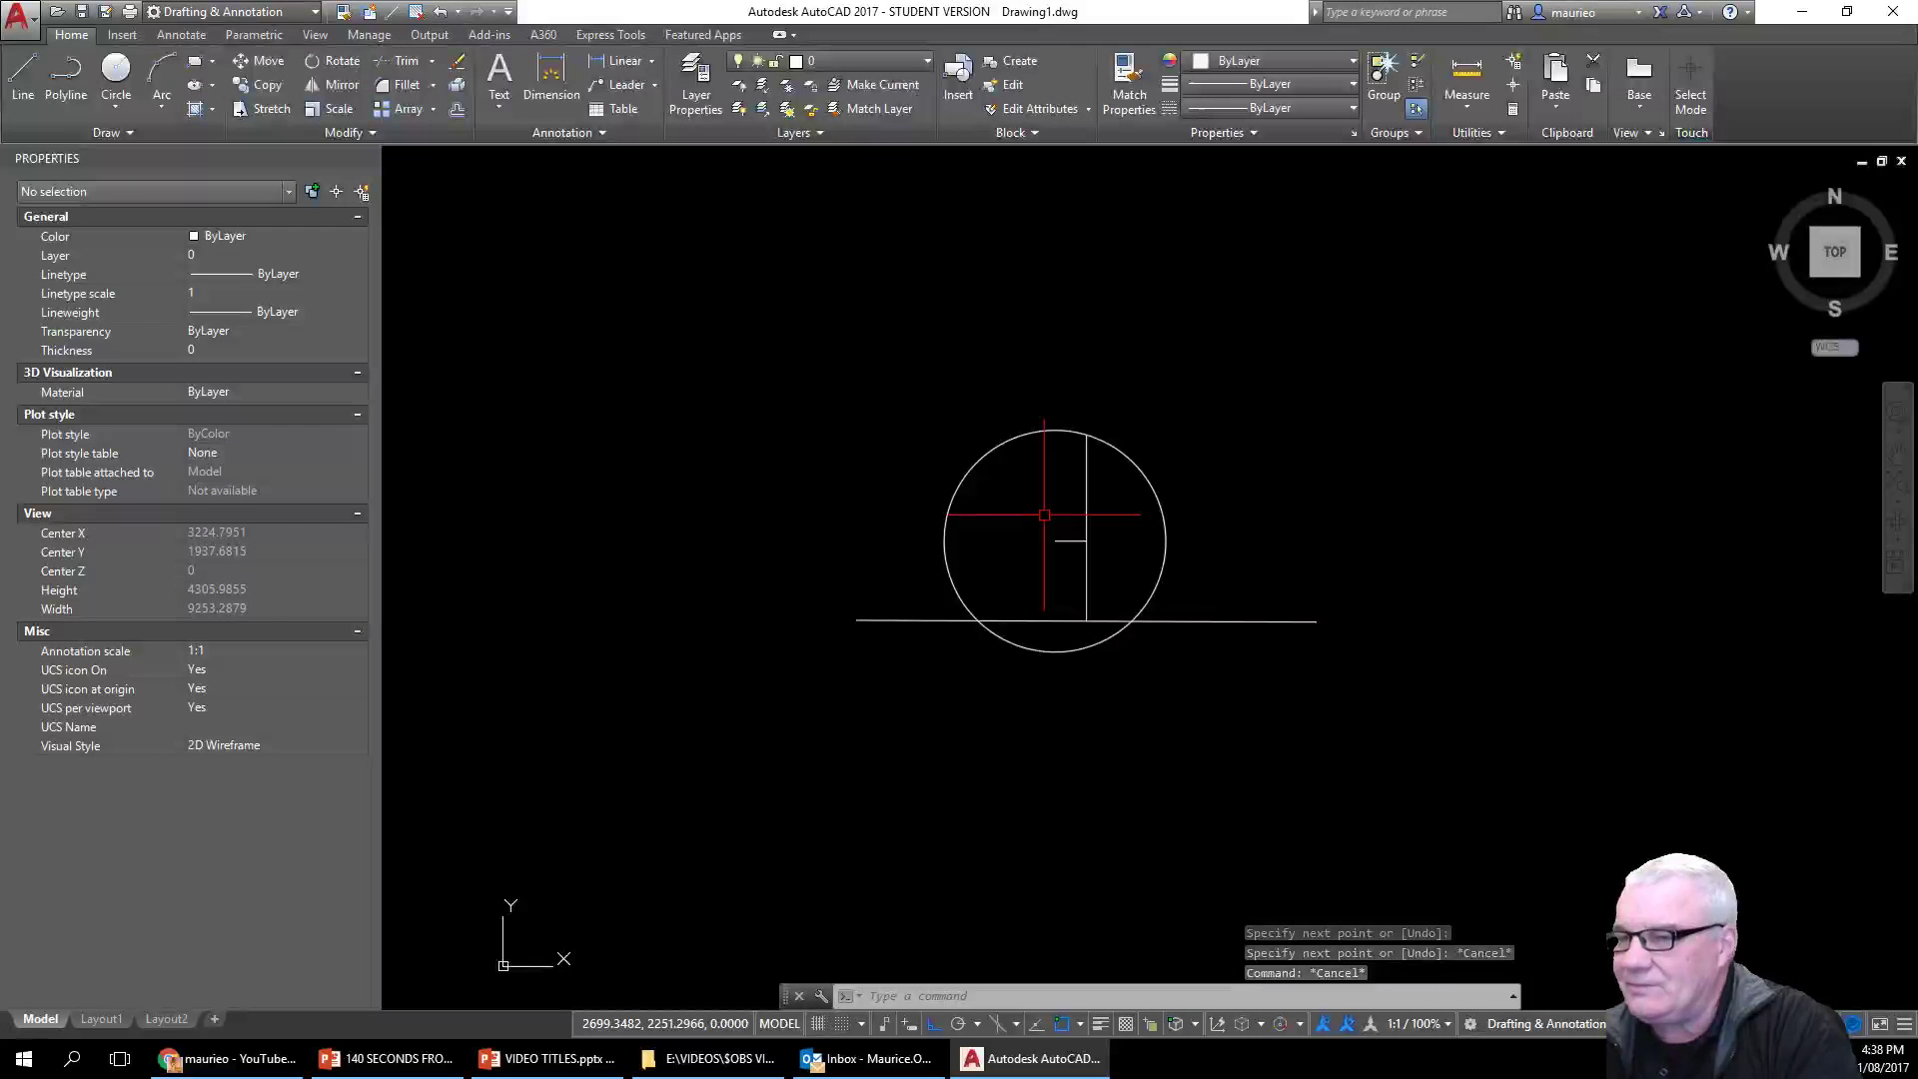
pyautogui.scroll(4, 1044, 515)
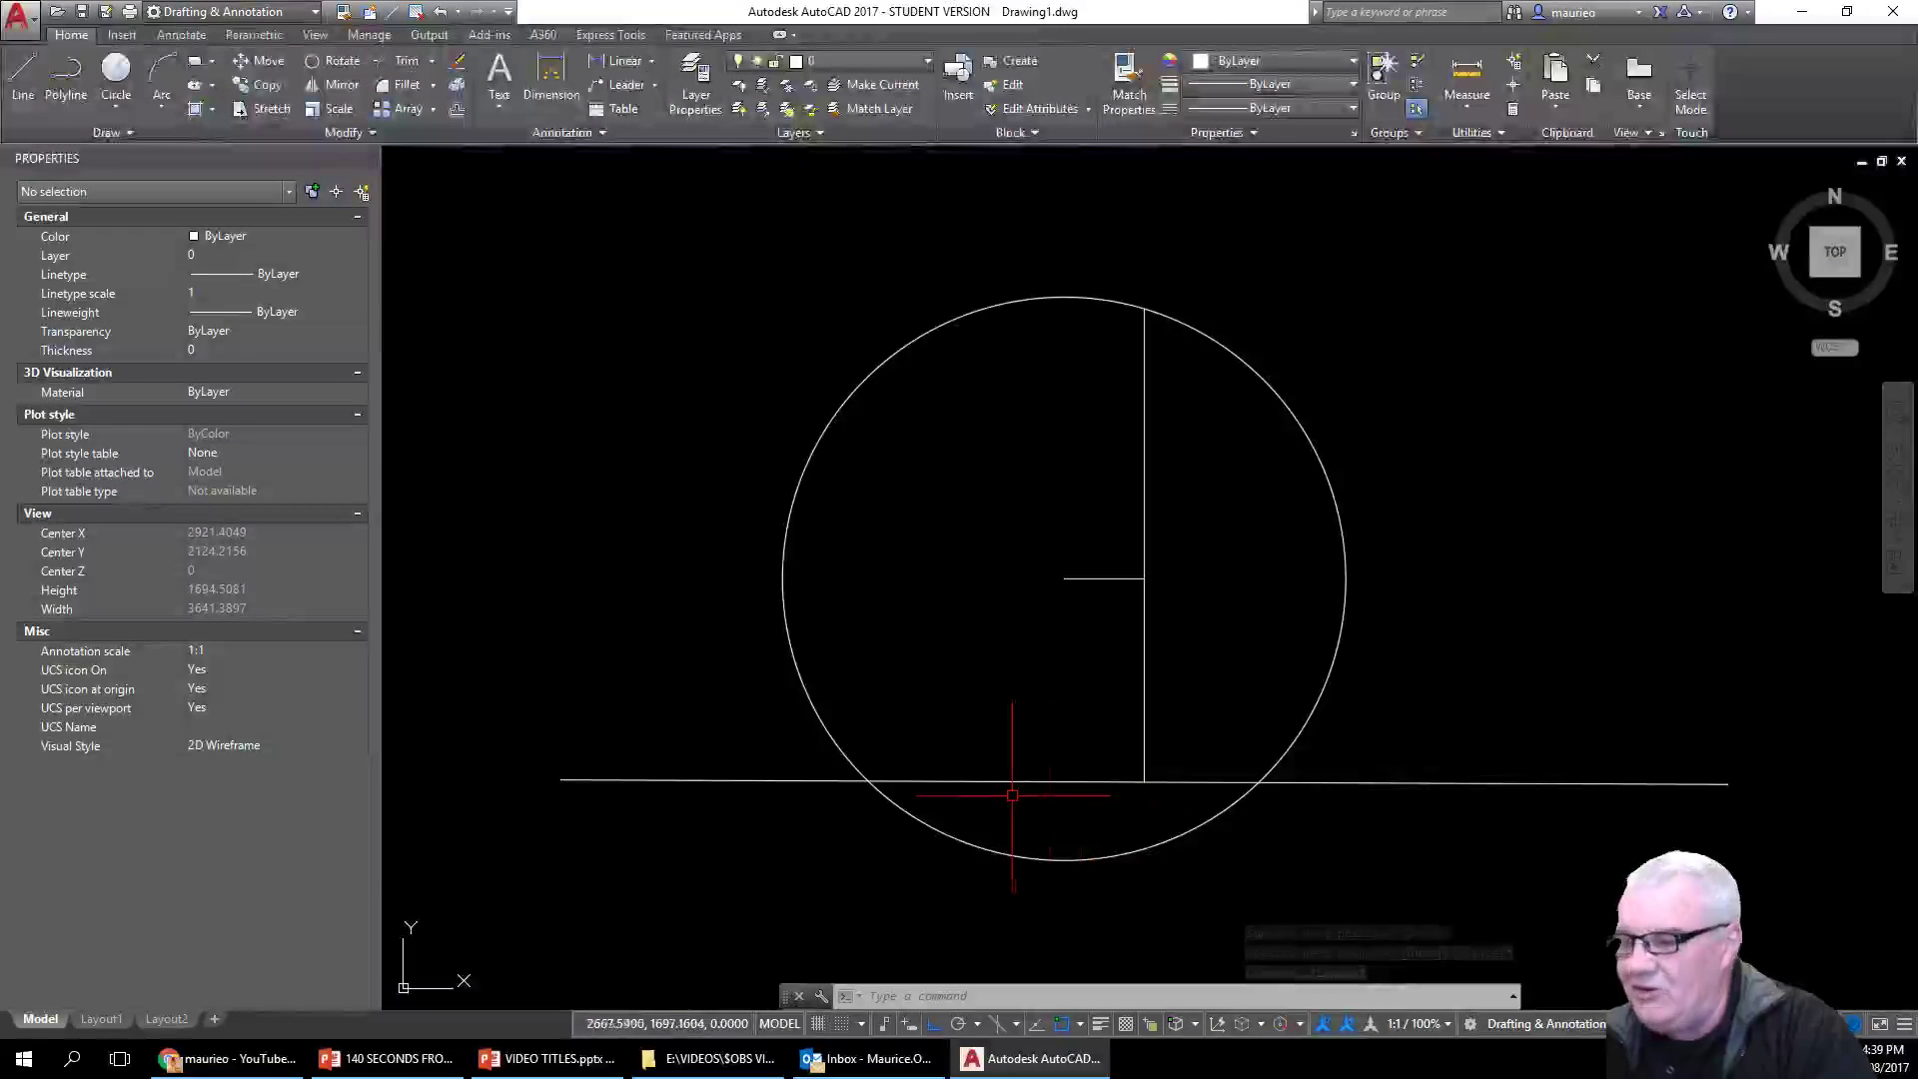
pyautogui.write('l')
pyautogui.press('Return')
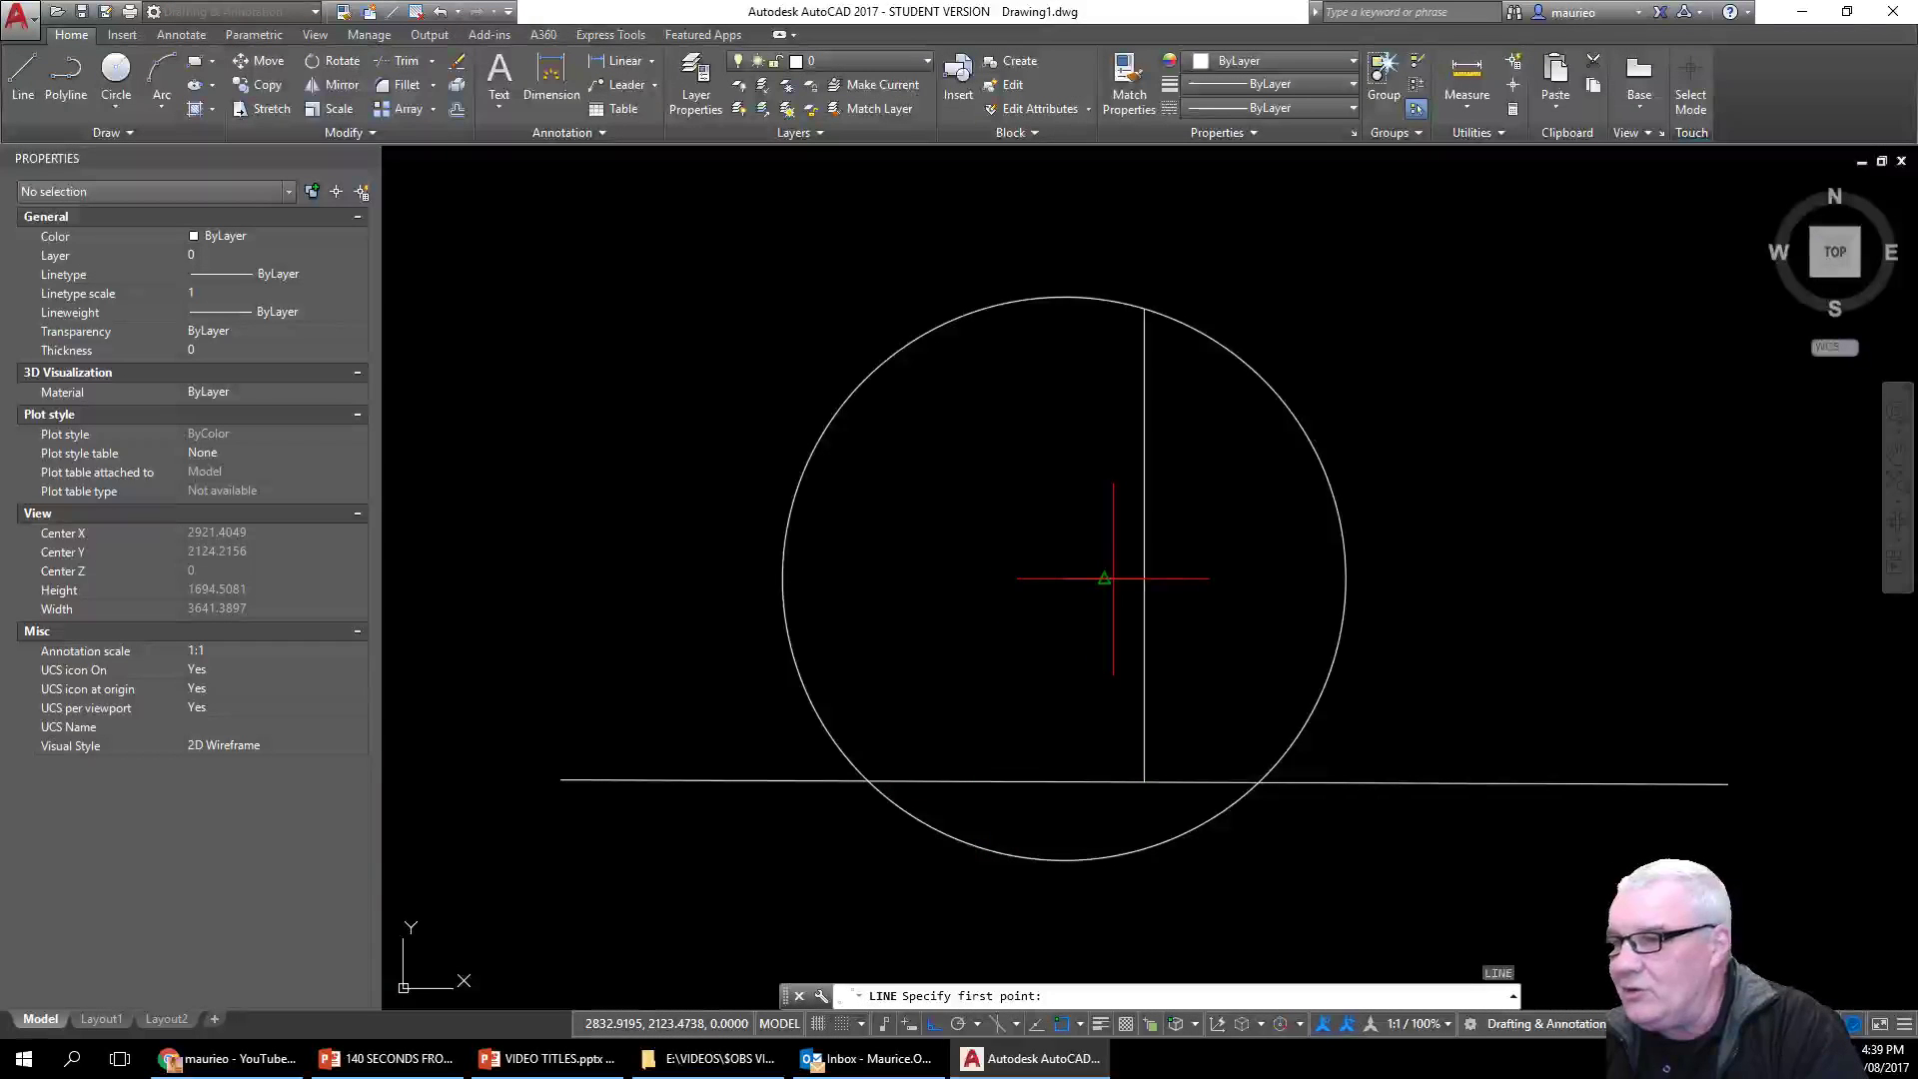
pyautogui.click(1104, 578)
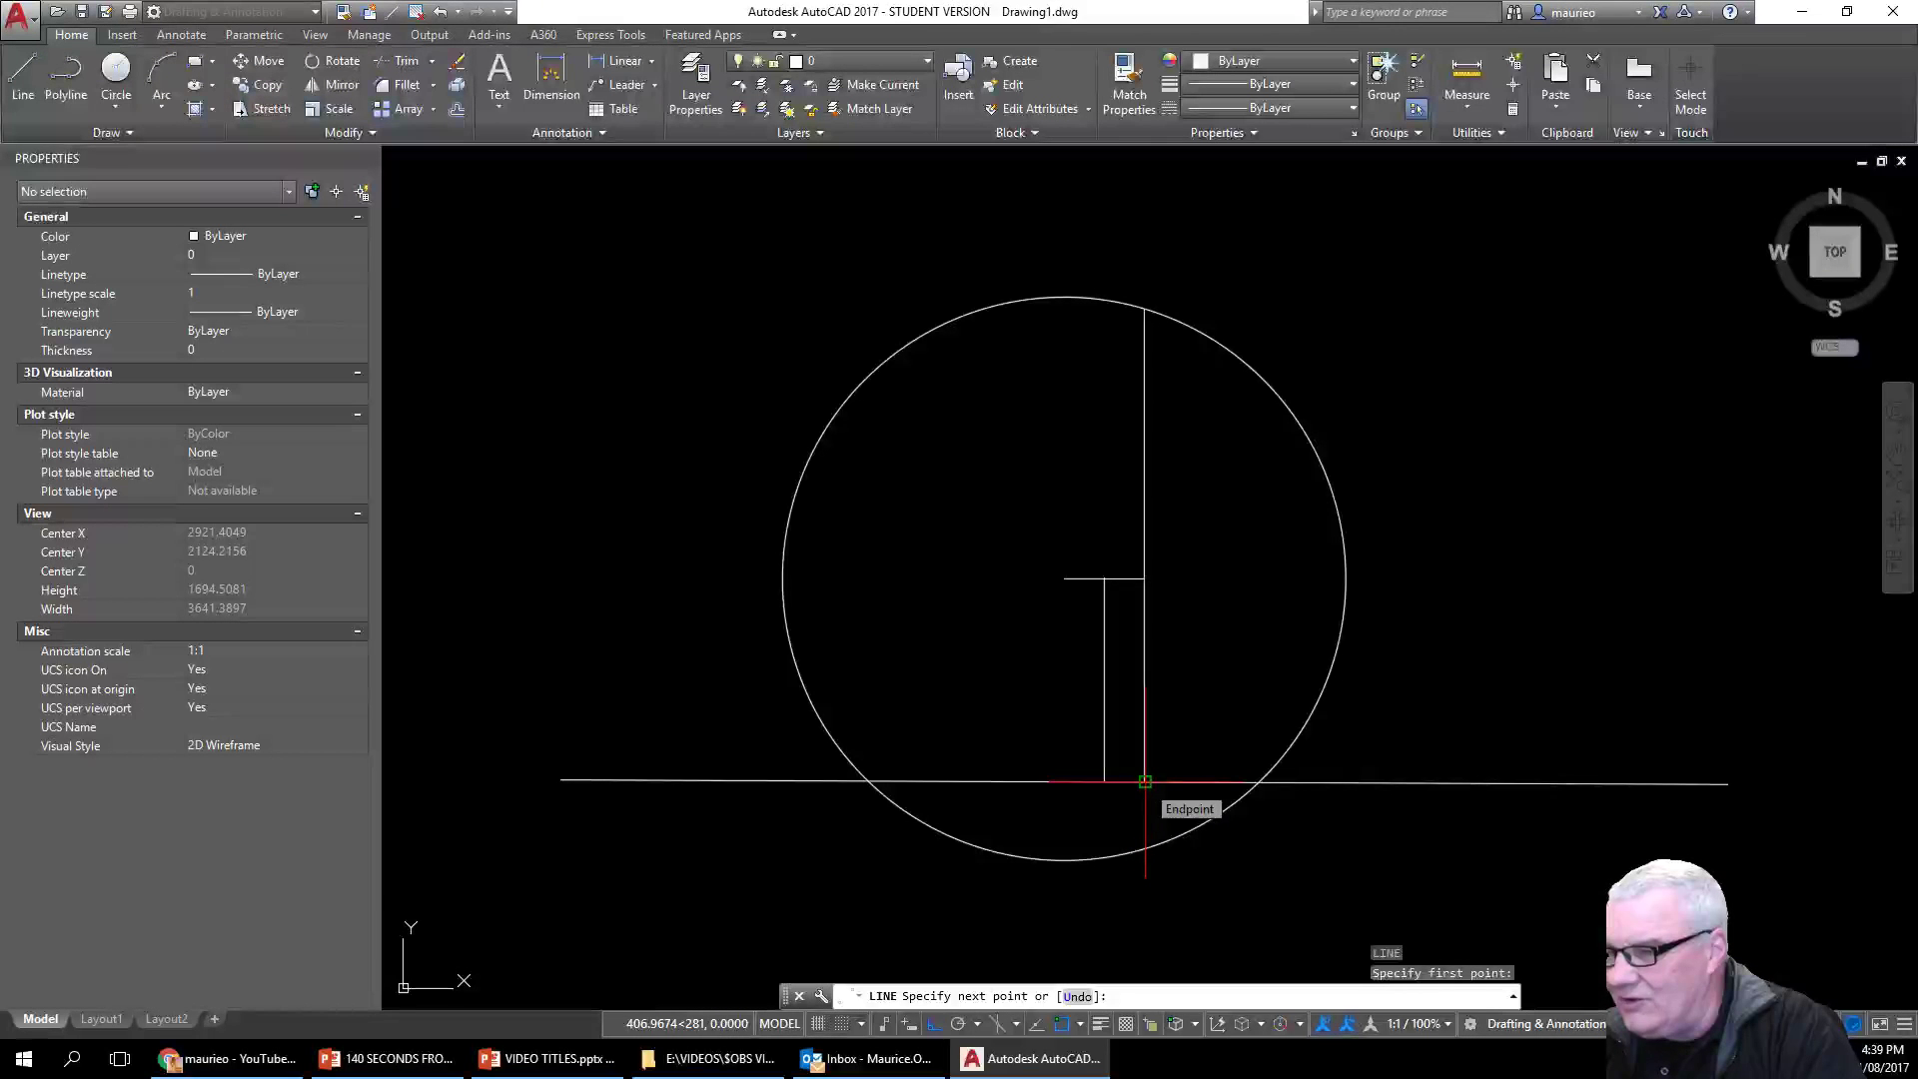
pyautogui.click(1145, 781)
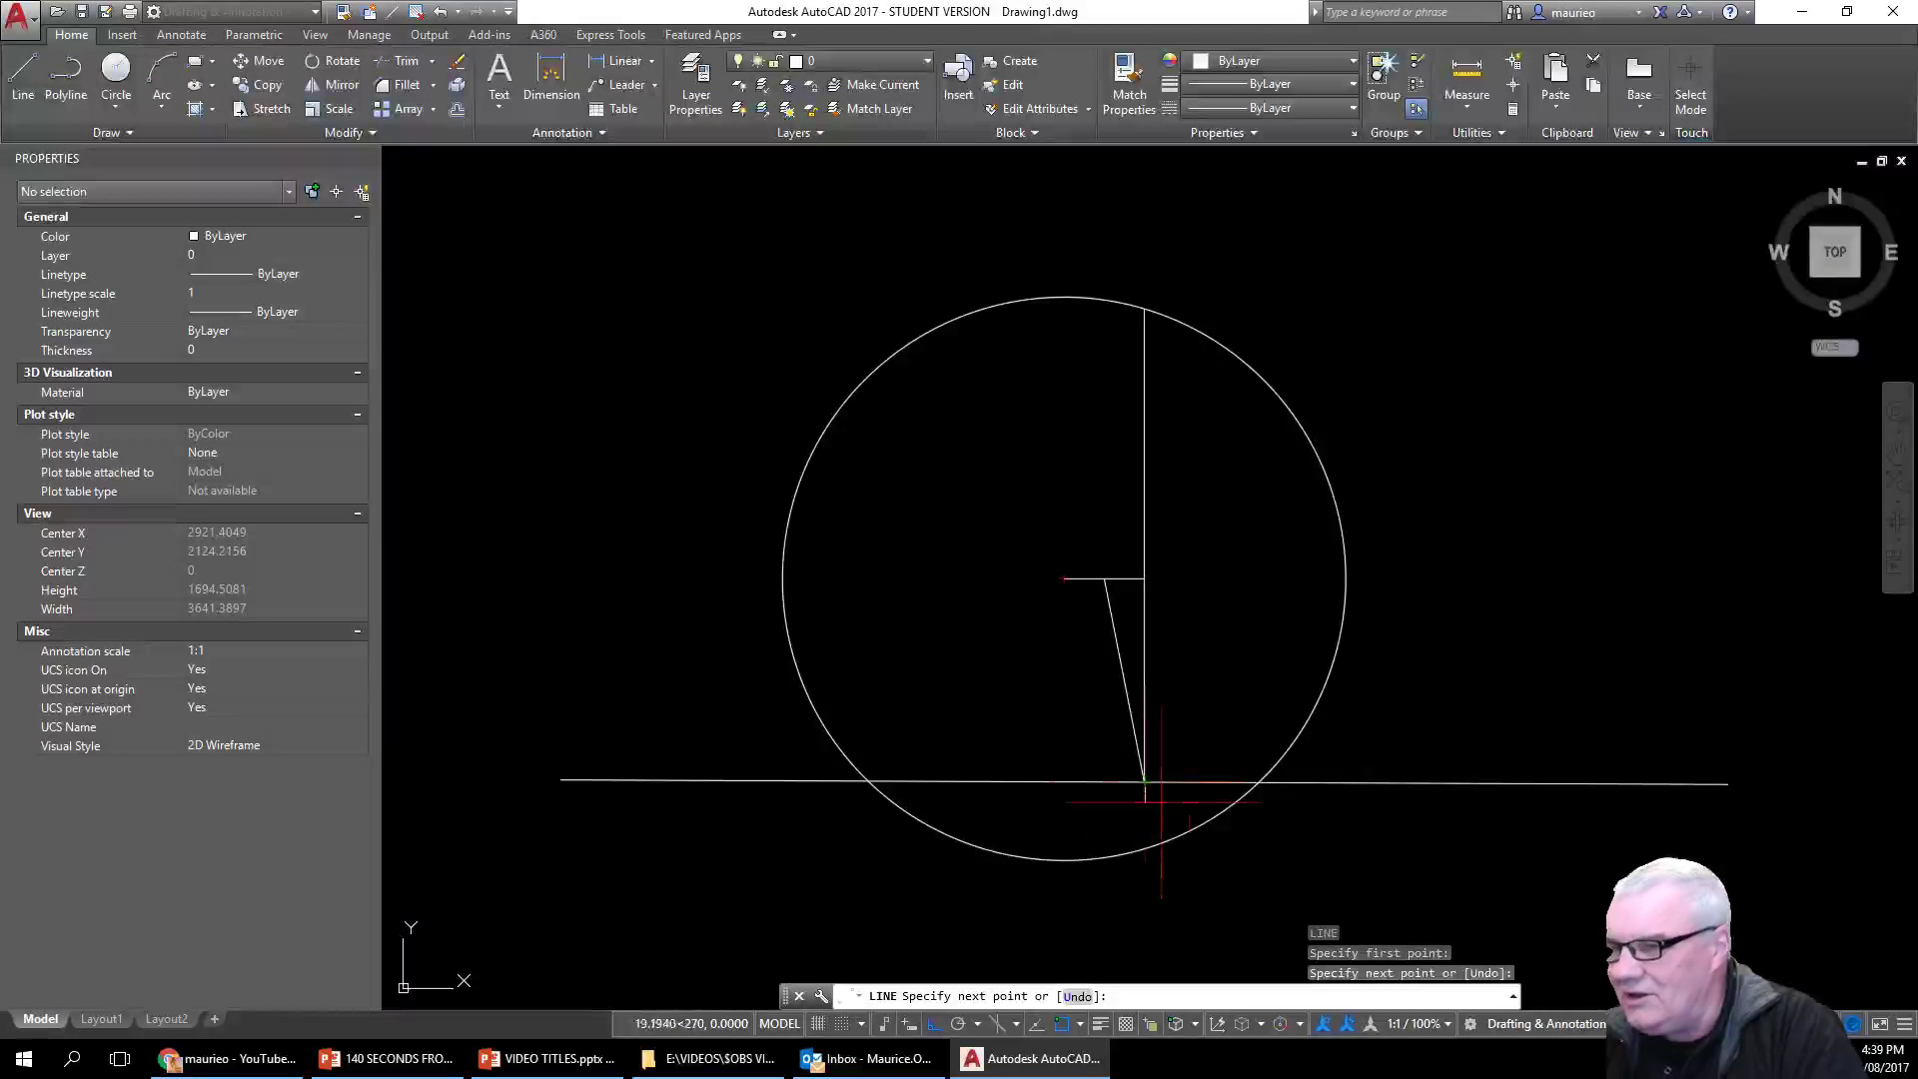
pyautogui.press('Escape')
pyautogui.press('Escape')
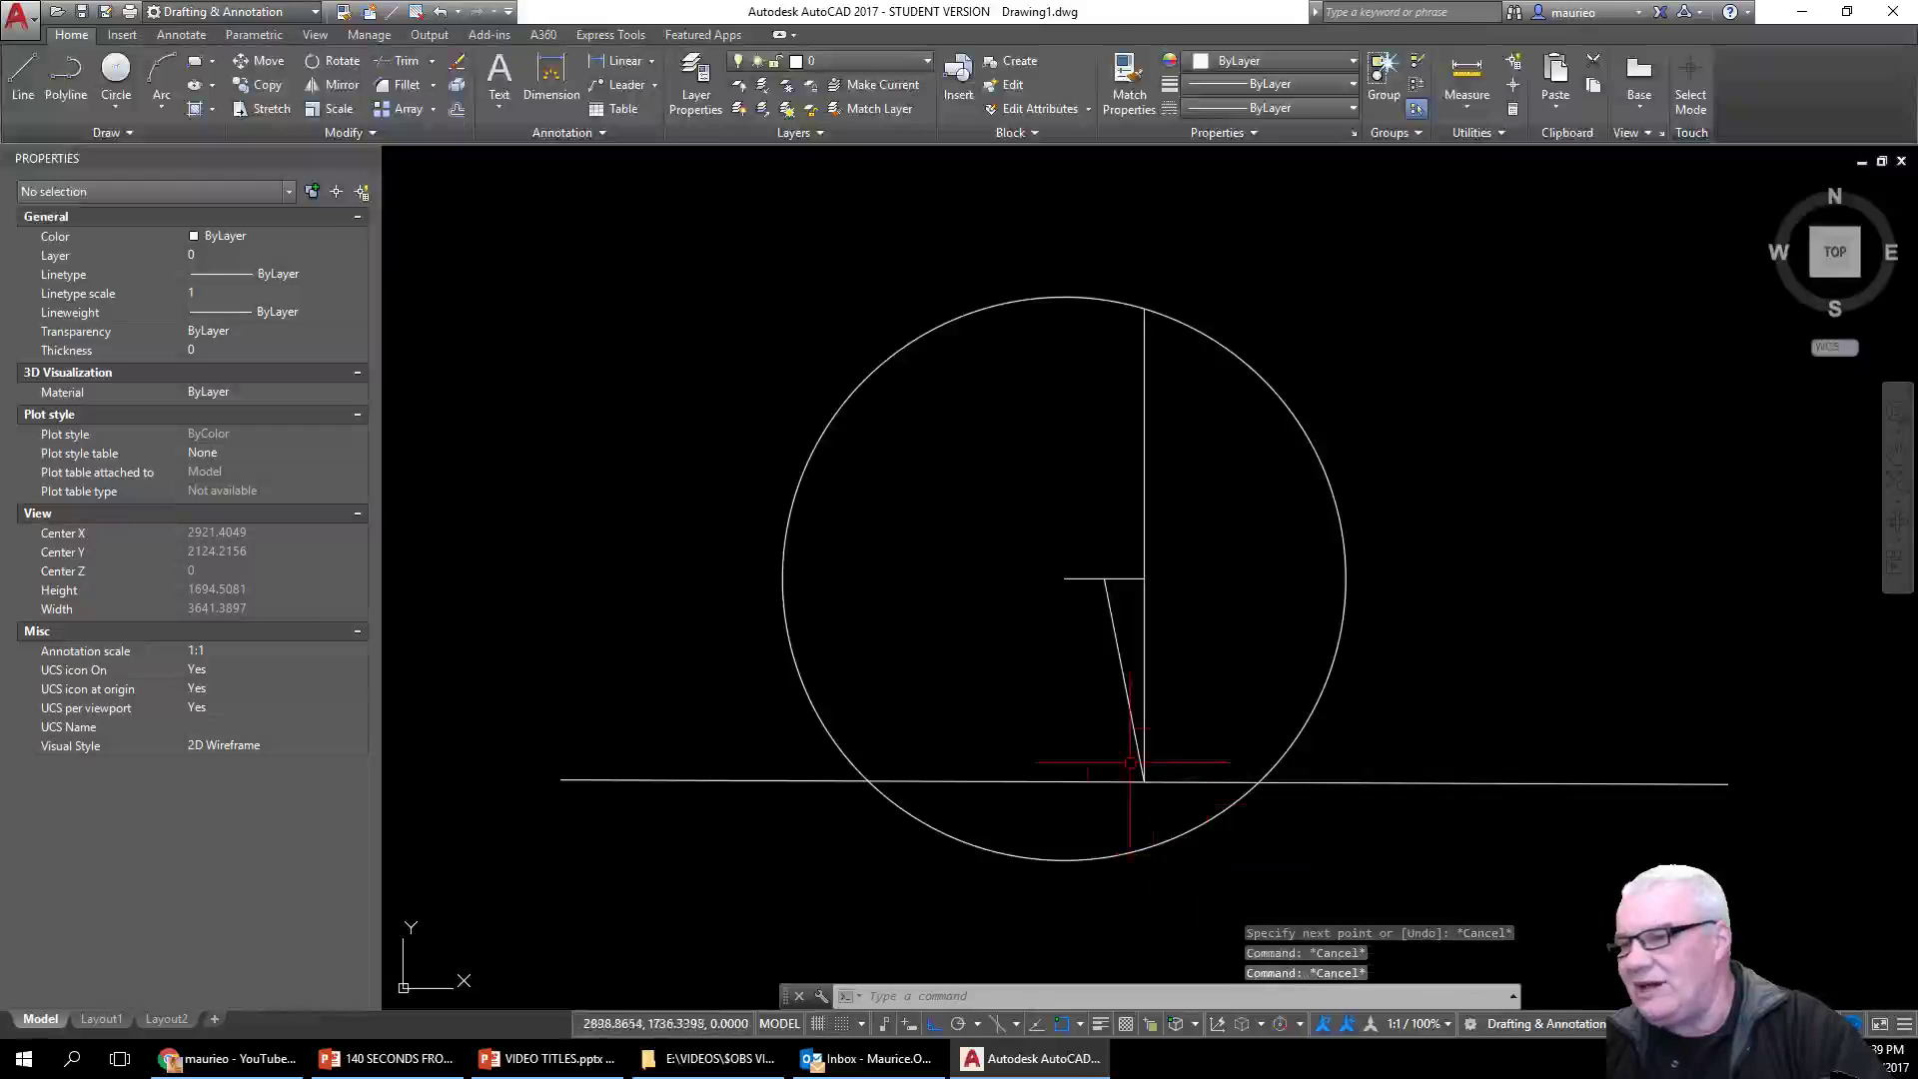
# Step: Draw a slanted line from the midpoint of the short horizontal line to the upper endpoint of the vertical line
pyautogui.write('l')
pyautogui.press('Return')
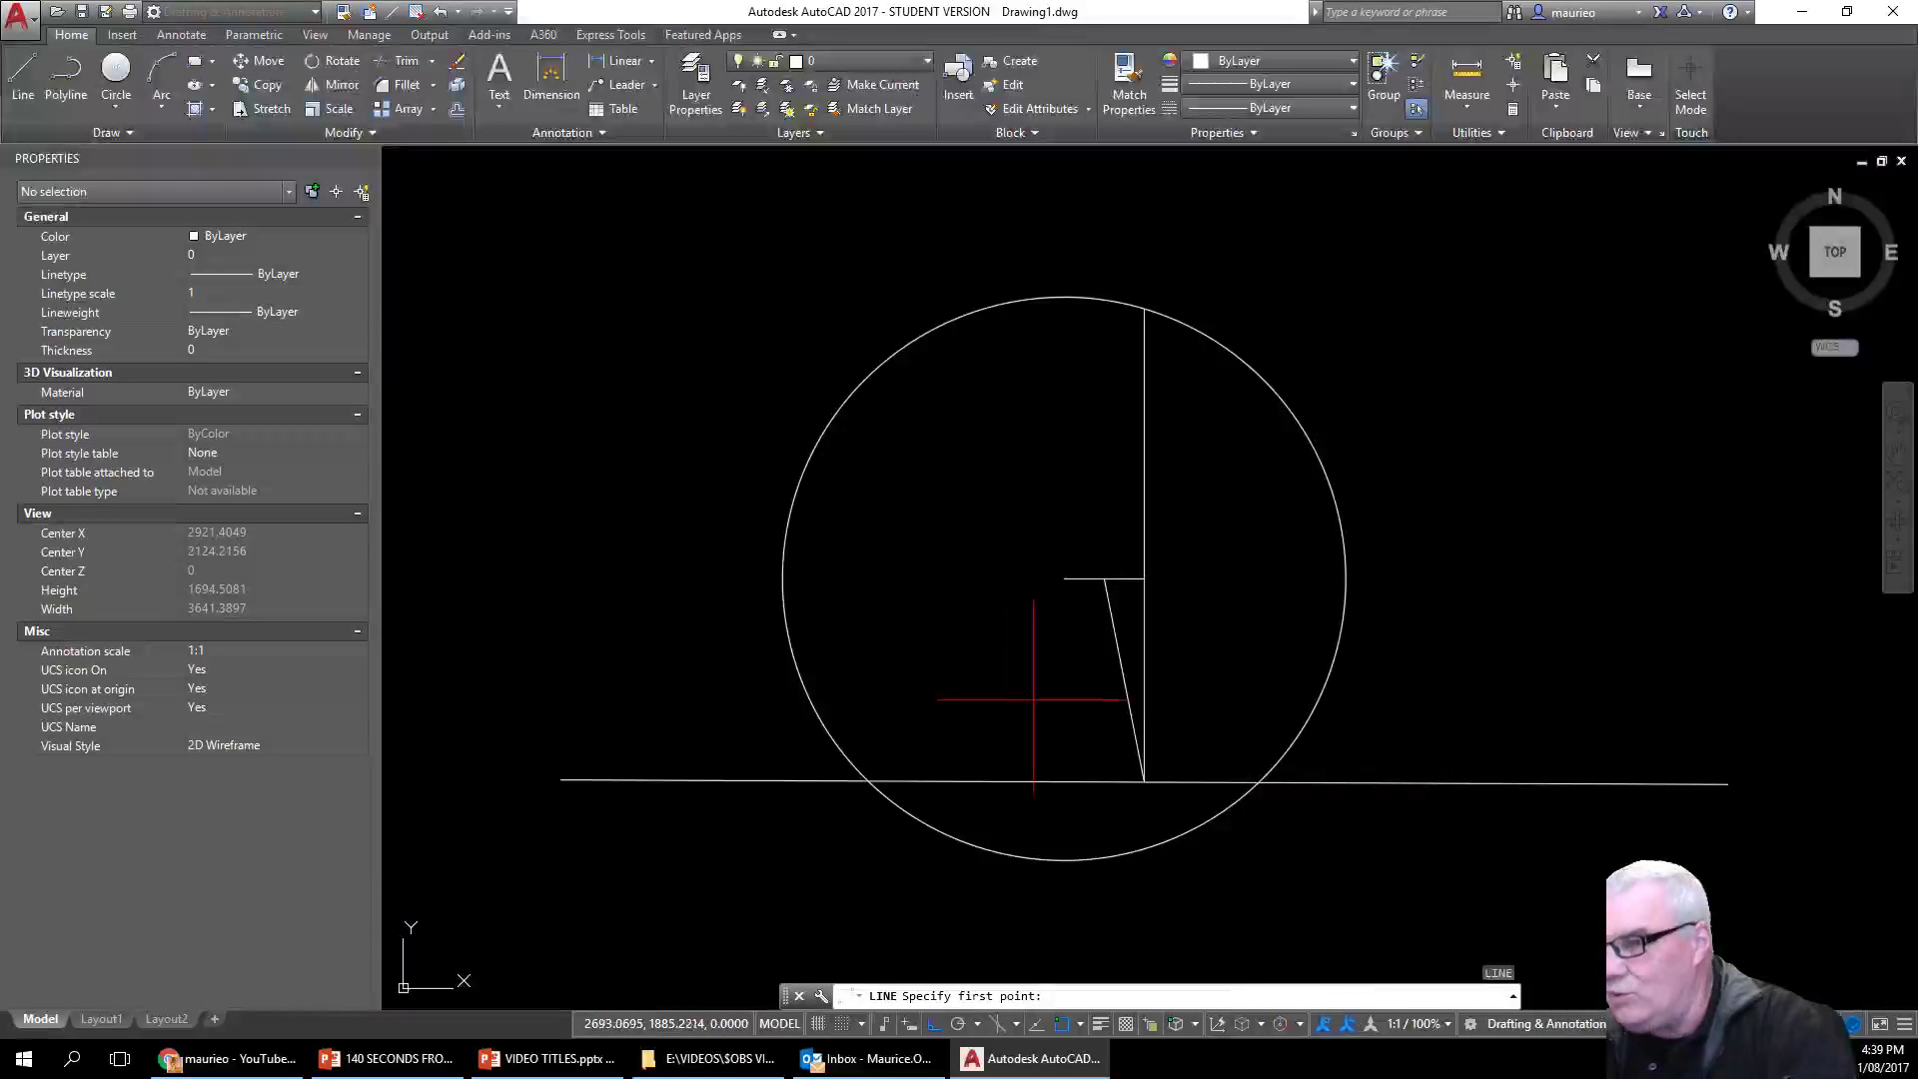
pyautogui.click(1104, 577)
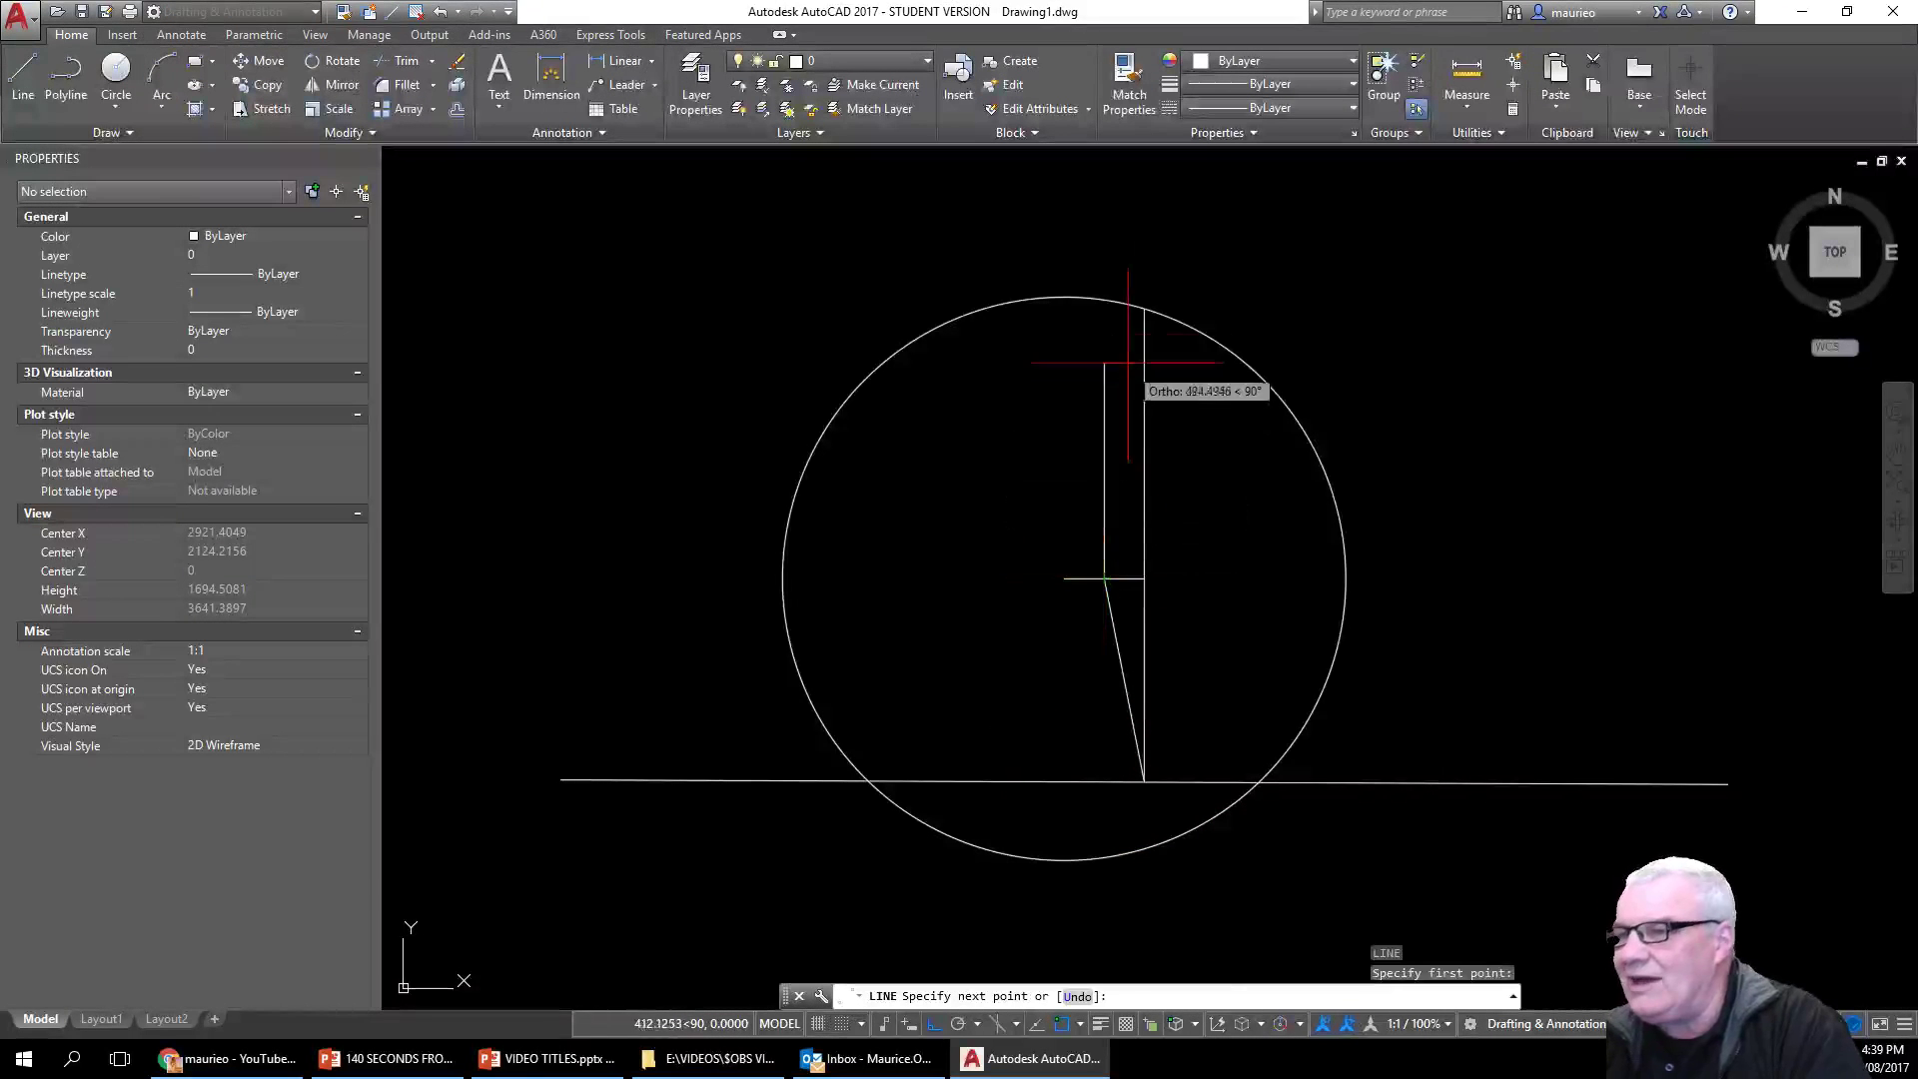
pyautogui.click(1144, 309)
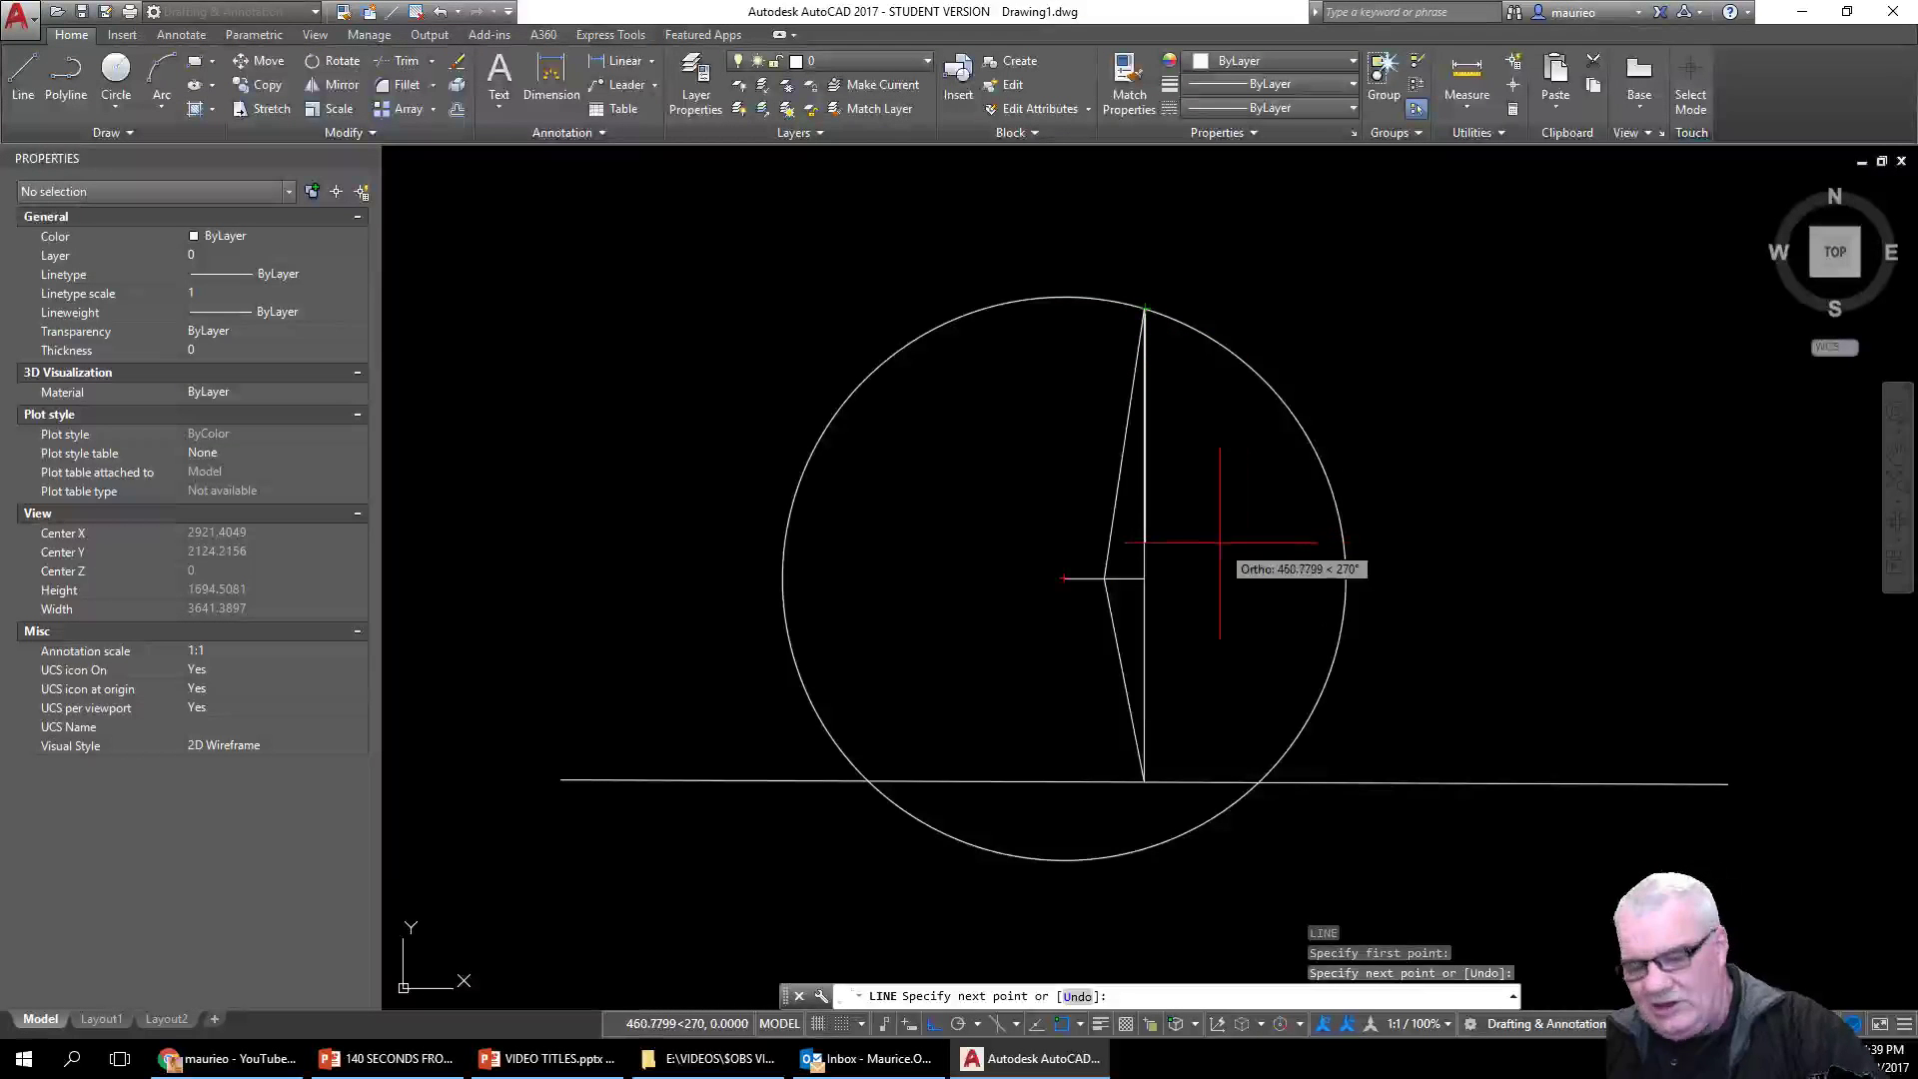
pyautogui.press('Escape')
pyautogui.press('Escape')
pyautogui.press('Escape')
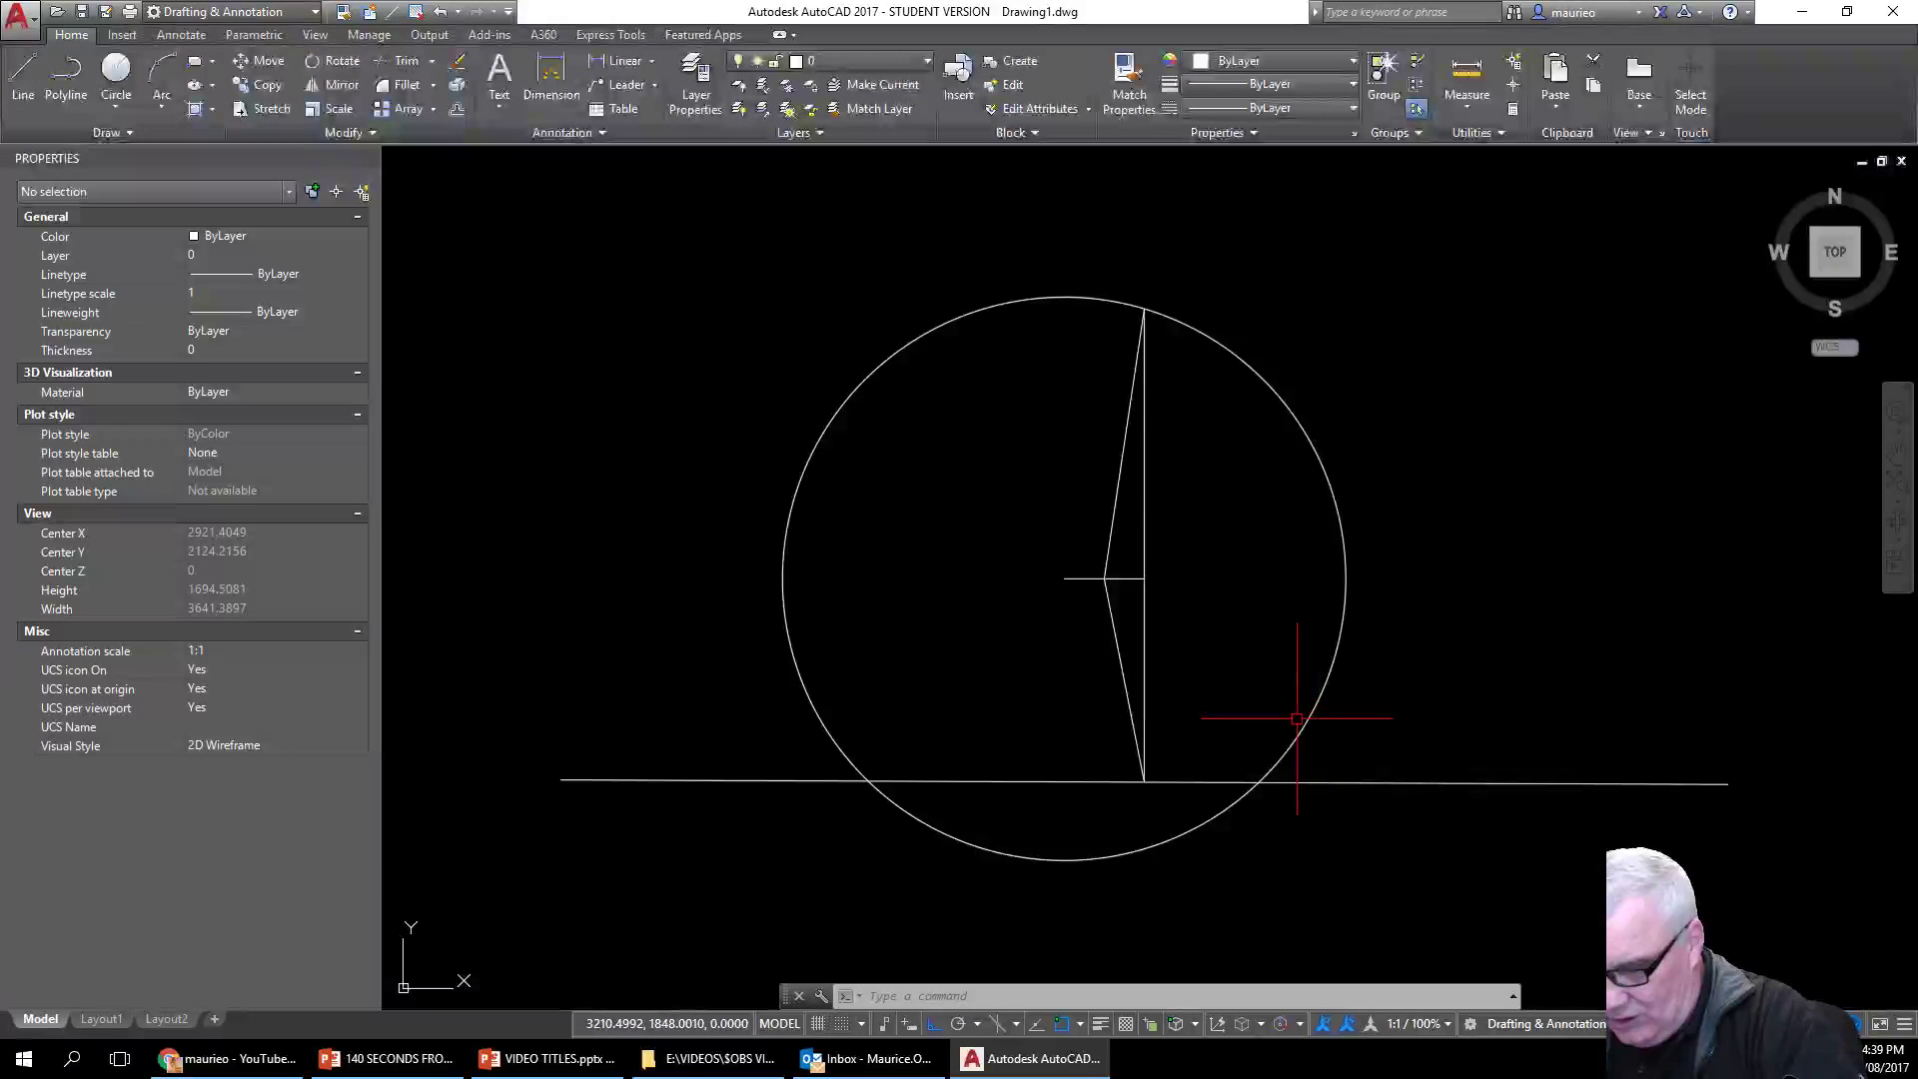
# Step: Draw a line from the circle's centre to the left intersection of the circle and the long horizontal line
pyautogui.write('l')
pyautogui.press('Return')
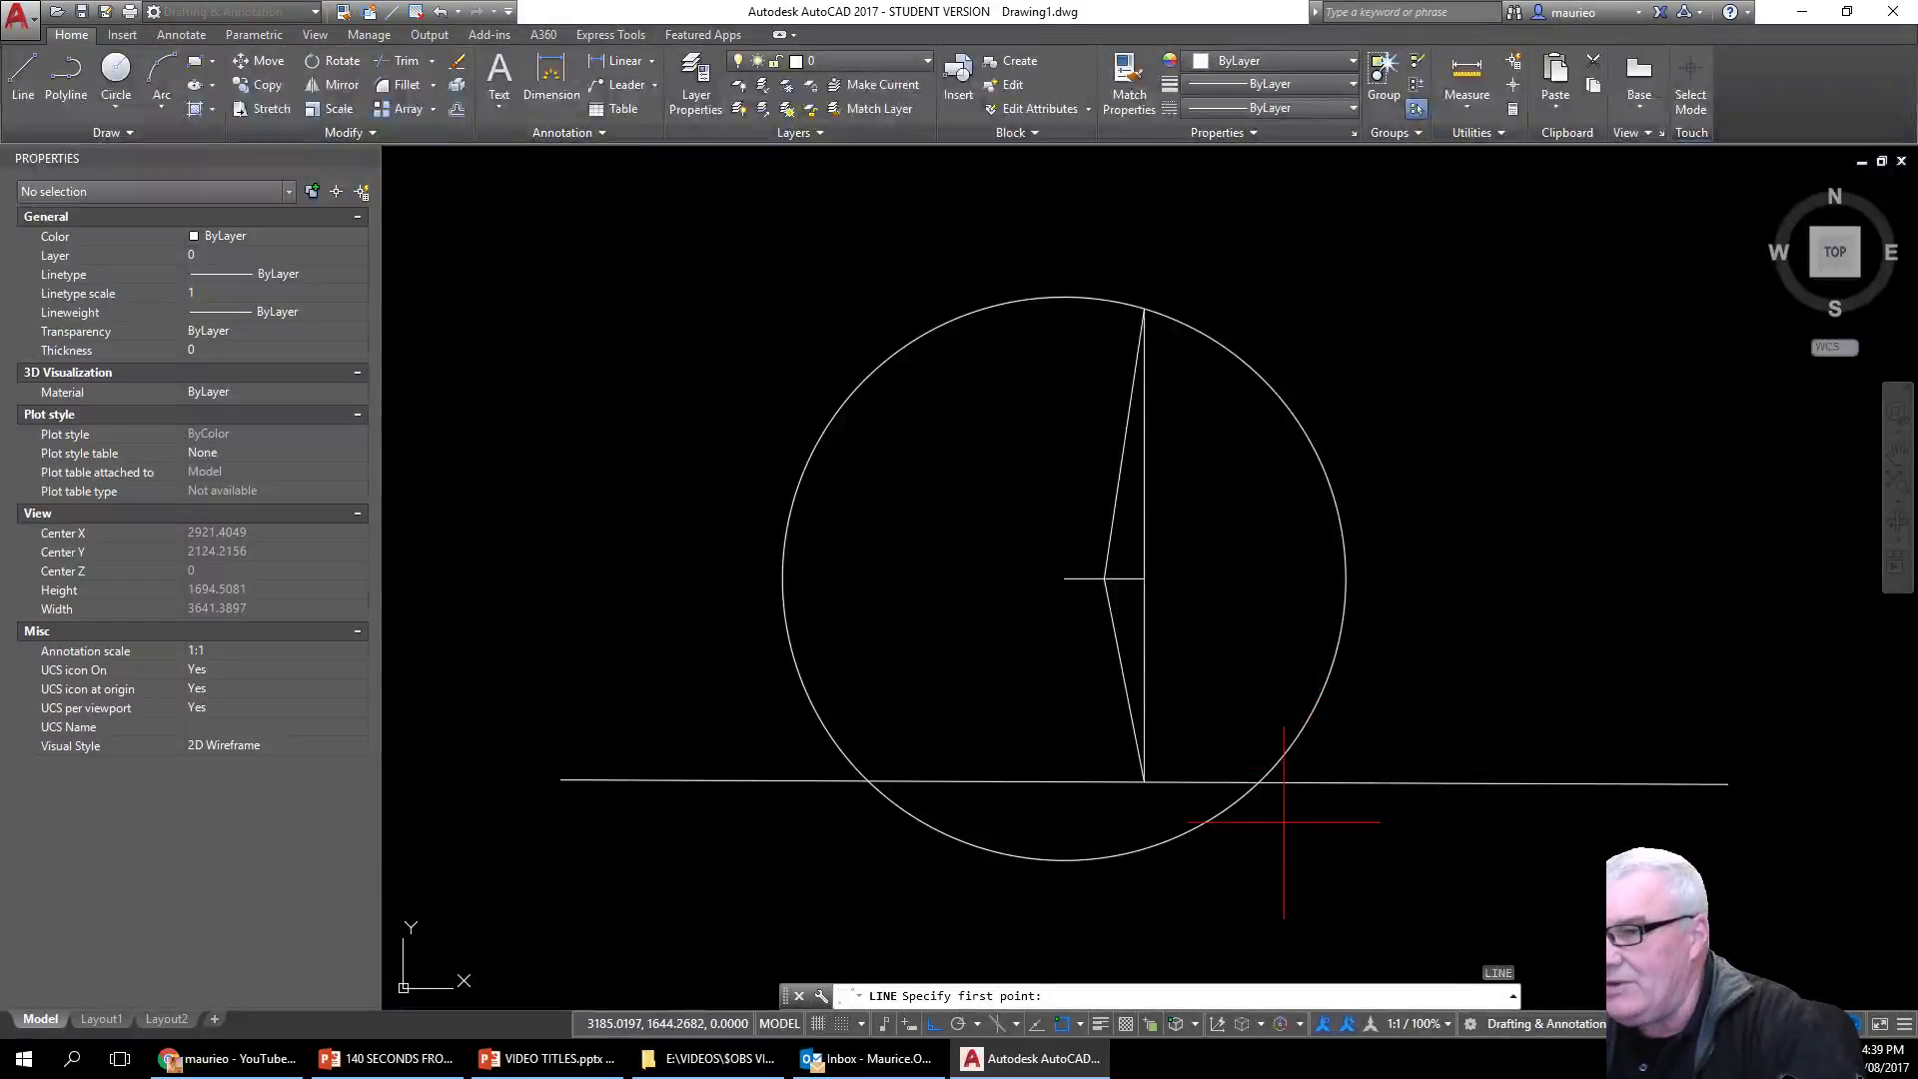
pyautogui.click(1063, 577)
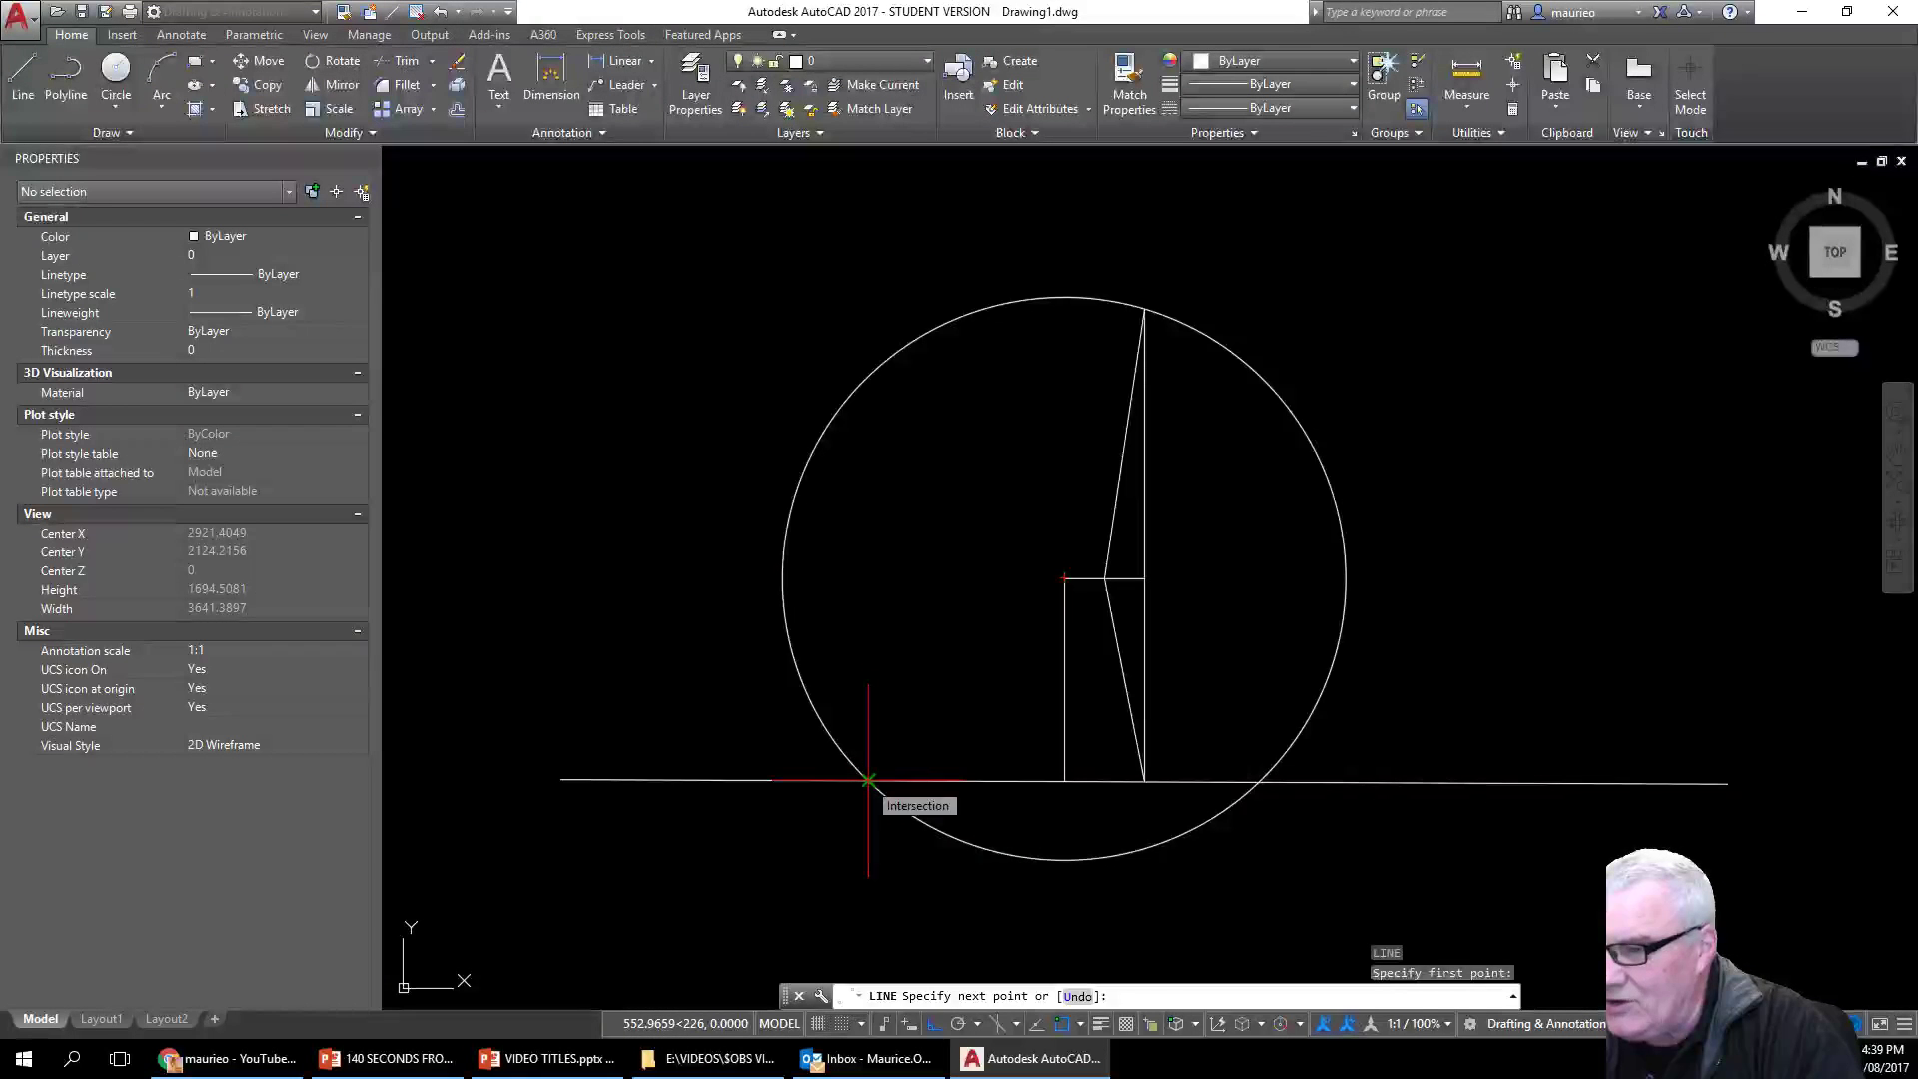
pyautogui.click(868, 780)
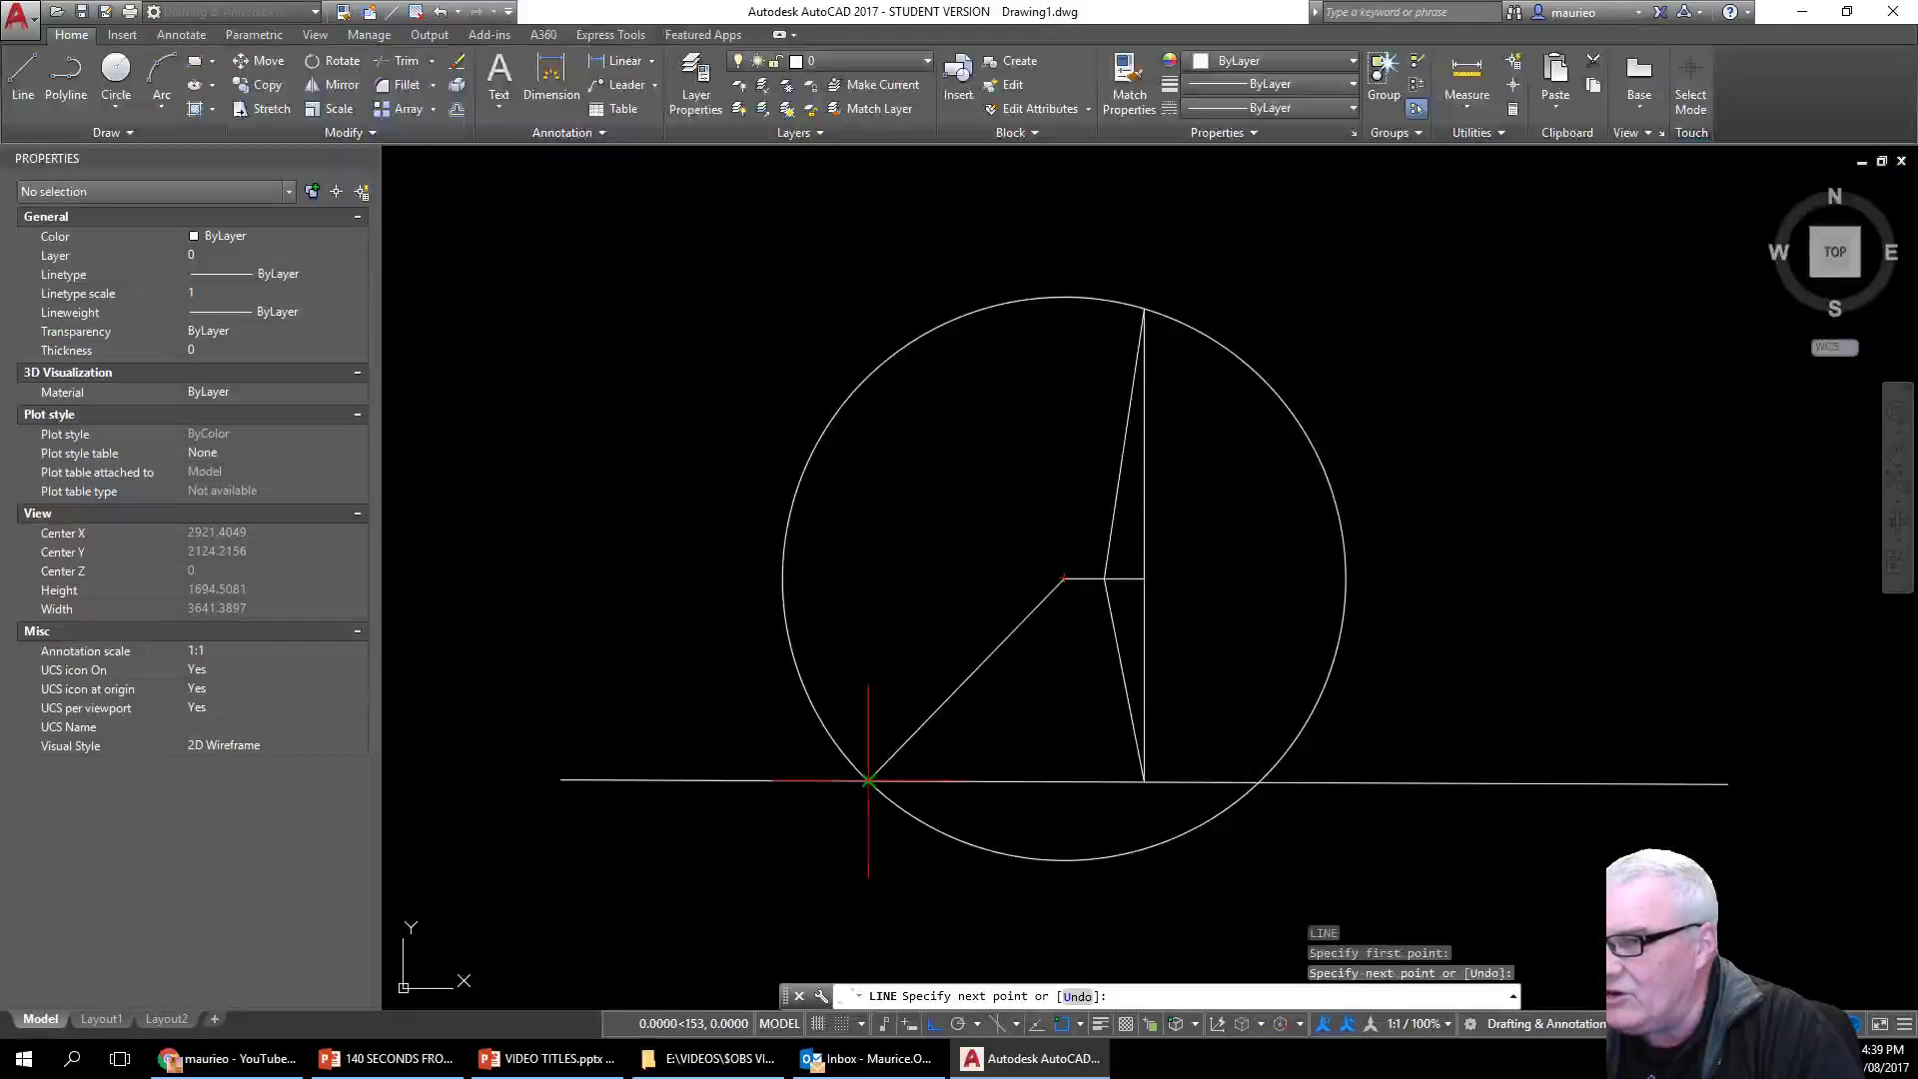
pyautogui.press('Escape')
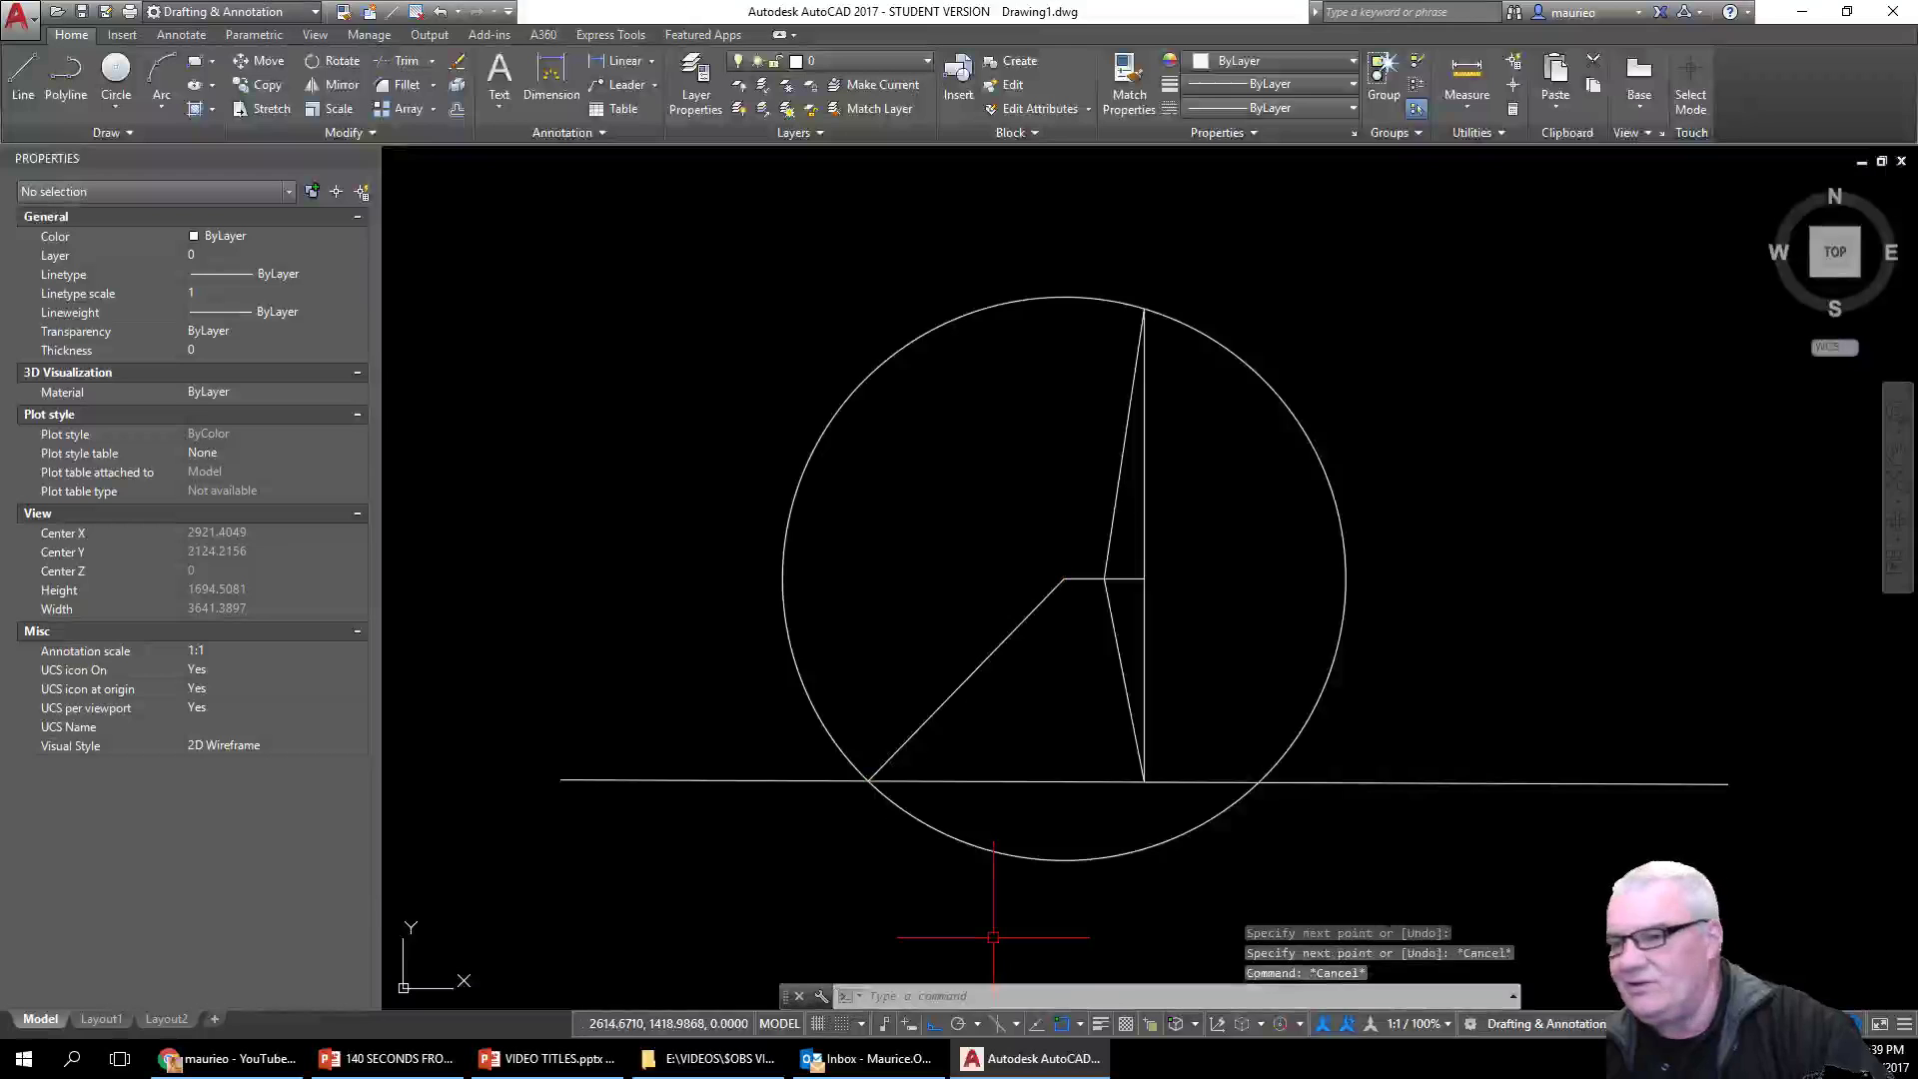
pyautogui.press('Escape')
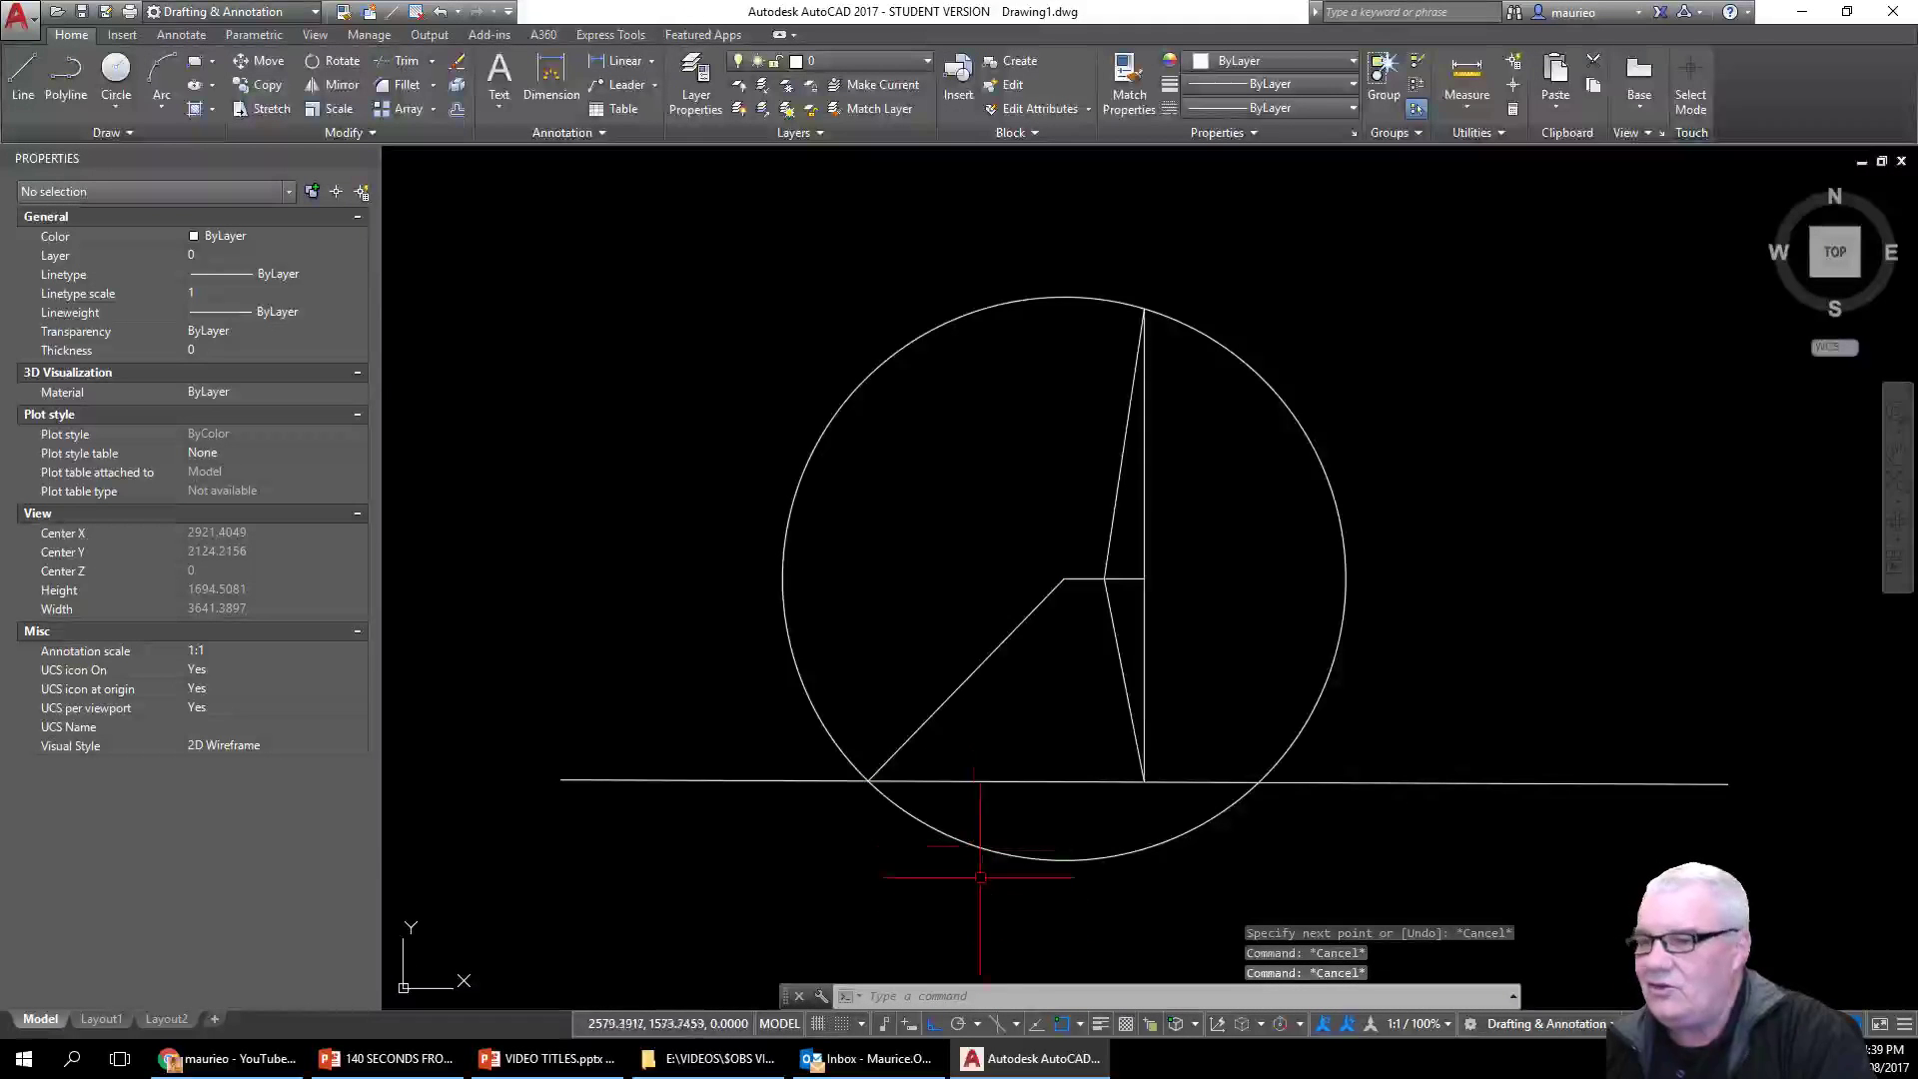
# Step: With Ortho turned off, draw a line from the midpoint of the slanted radius up to a point on the circle's left side
pyautogui.write('l')
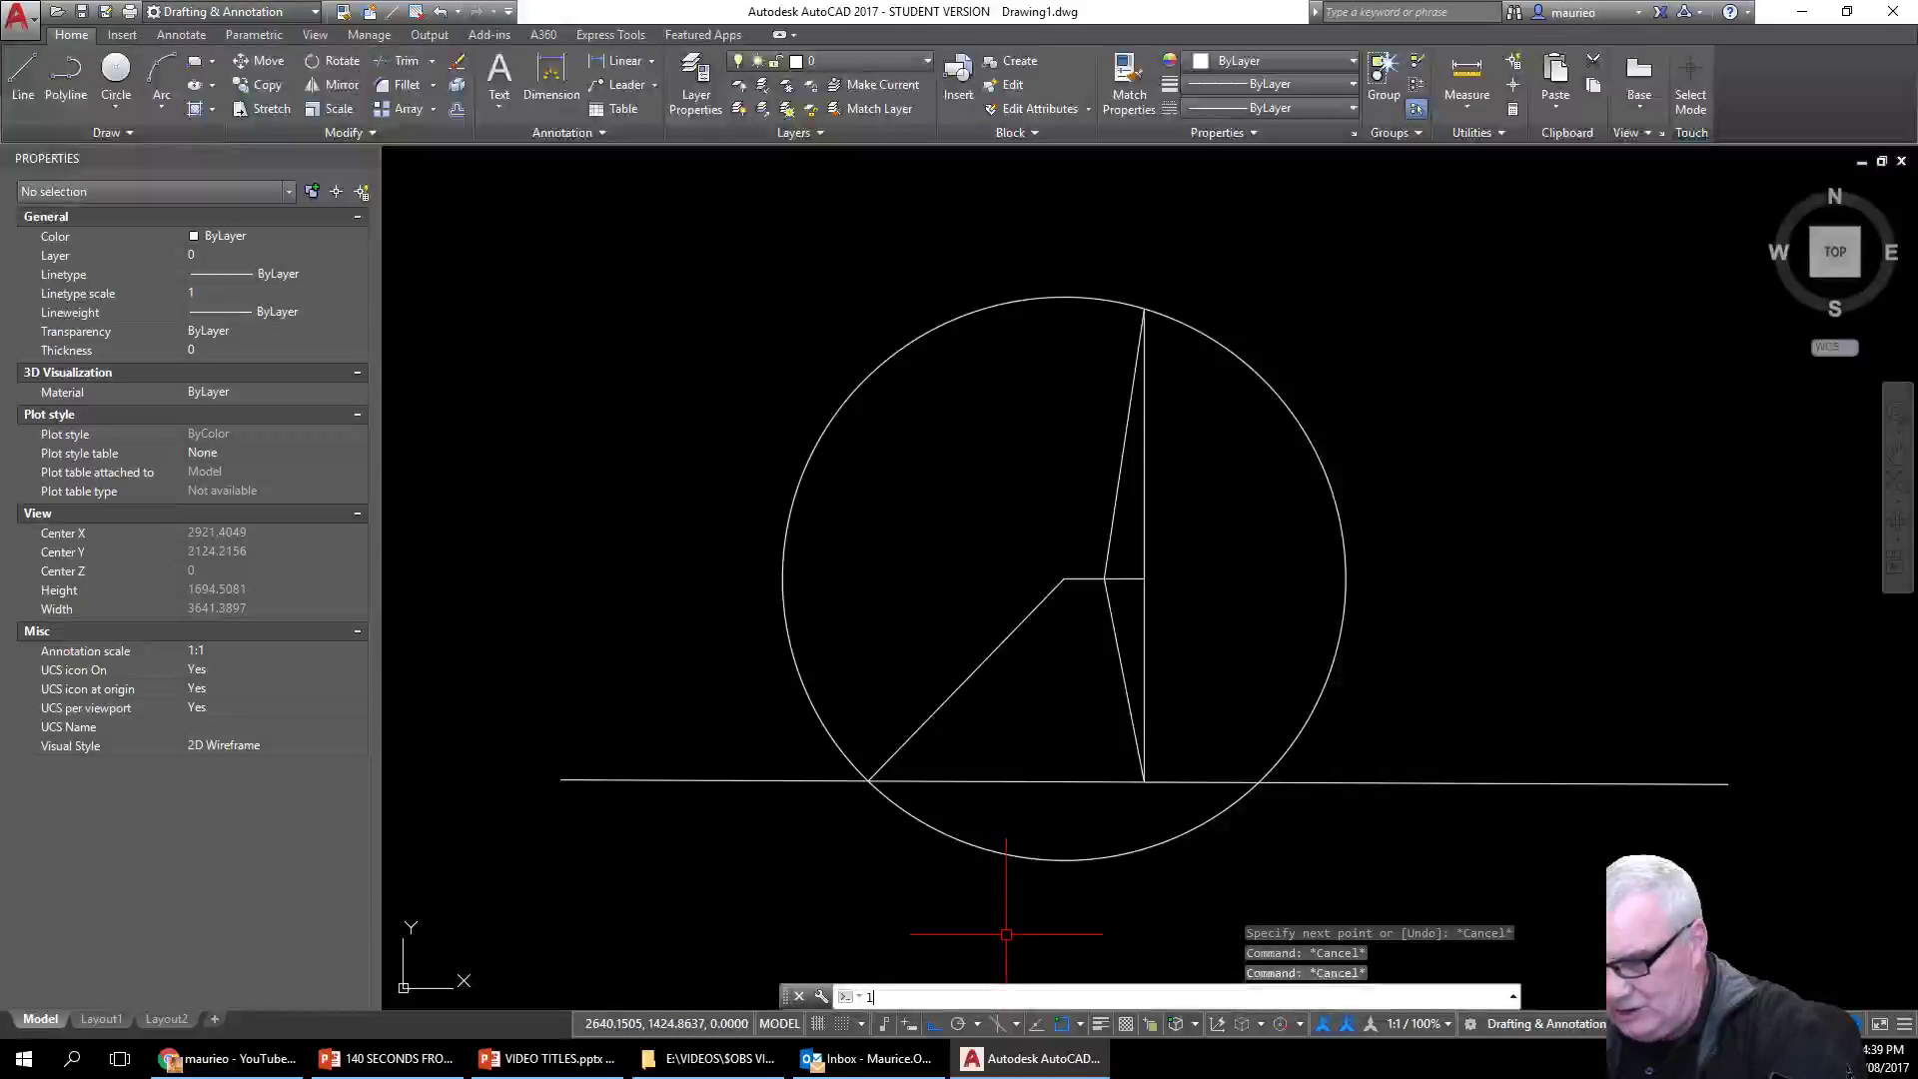
pyautogui.press('Return')
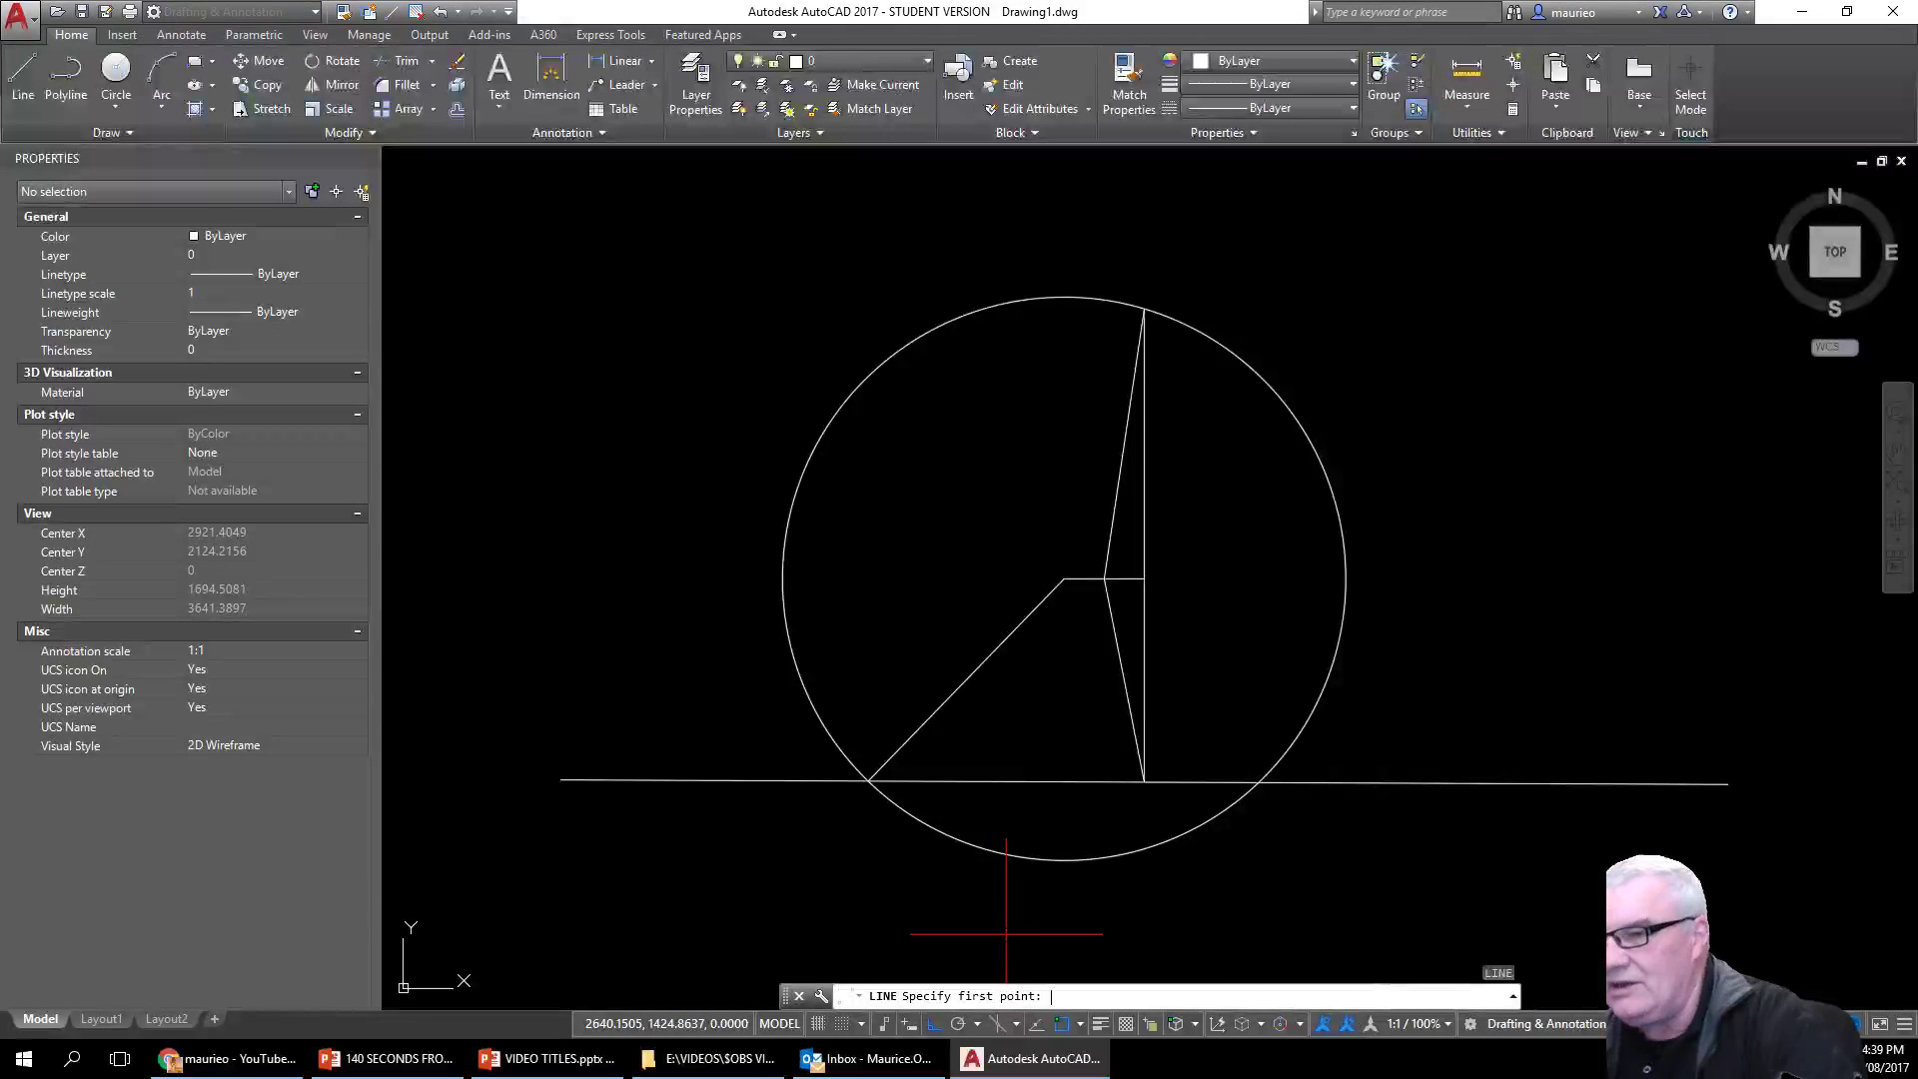
pyautogui.click(966, 680)
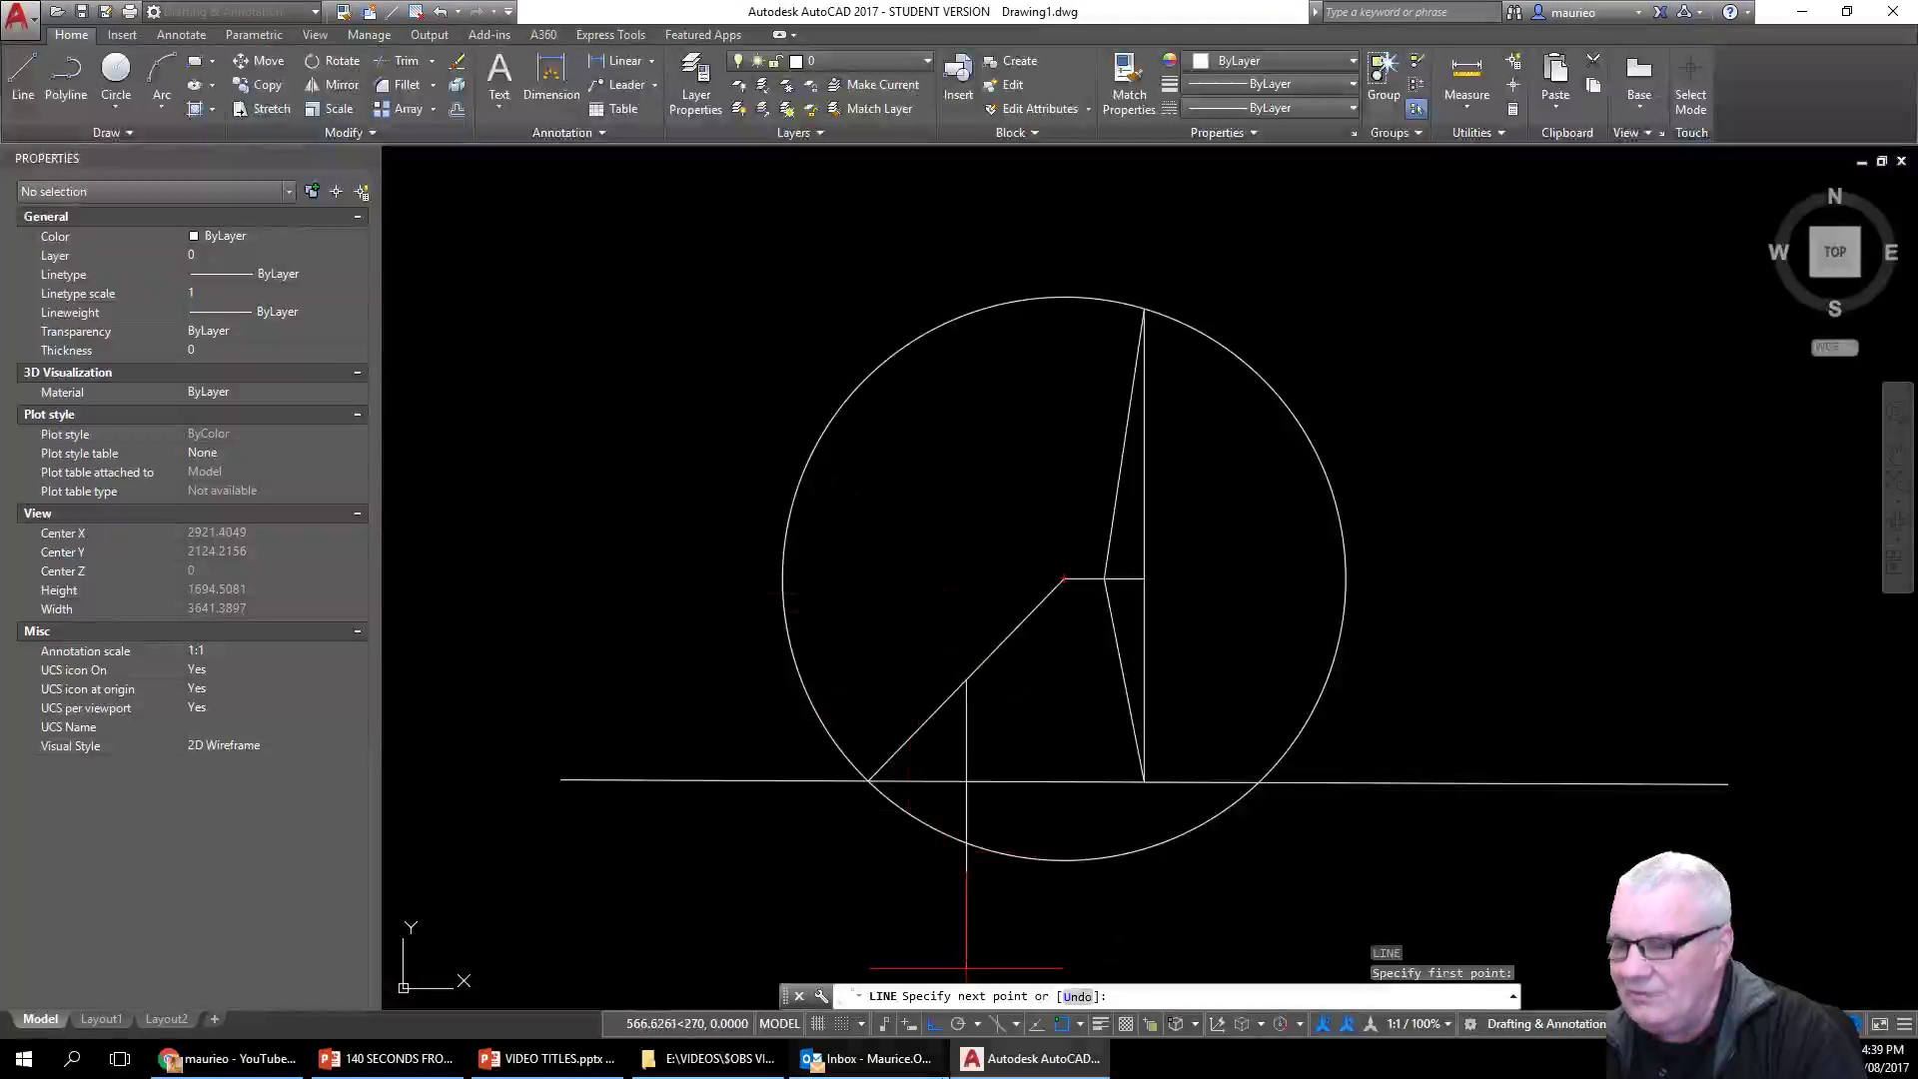
pyautogui.press('F8')
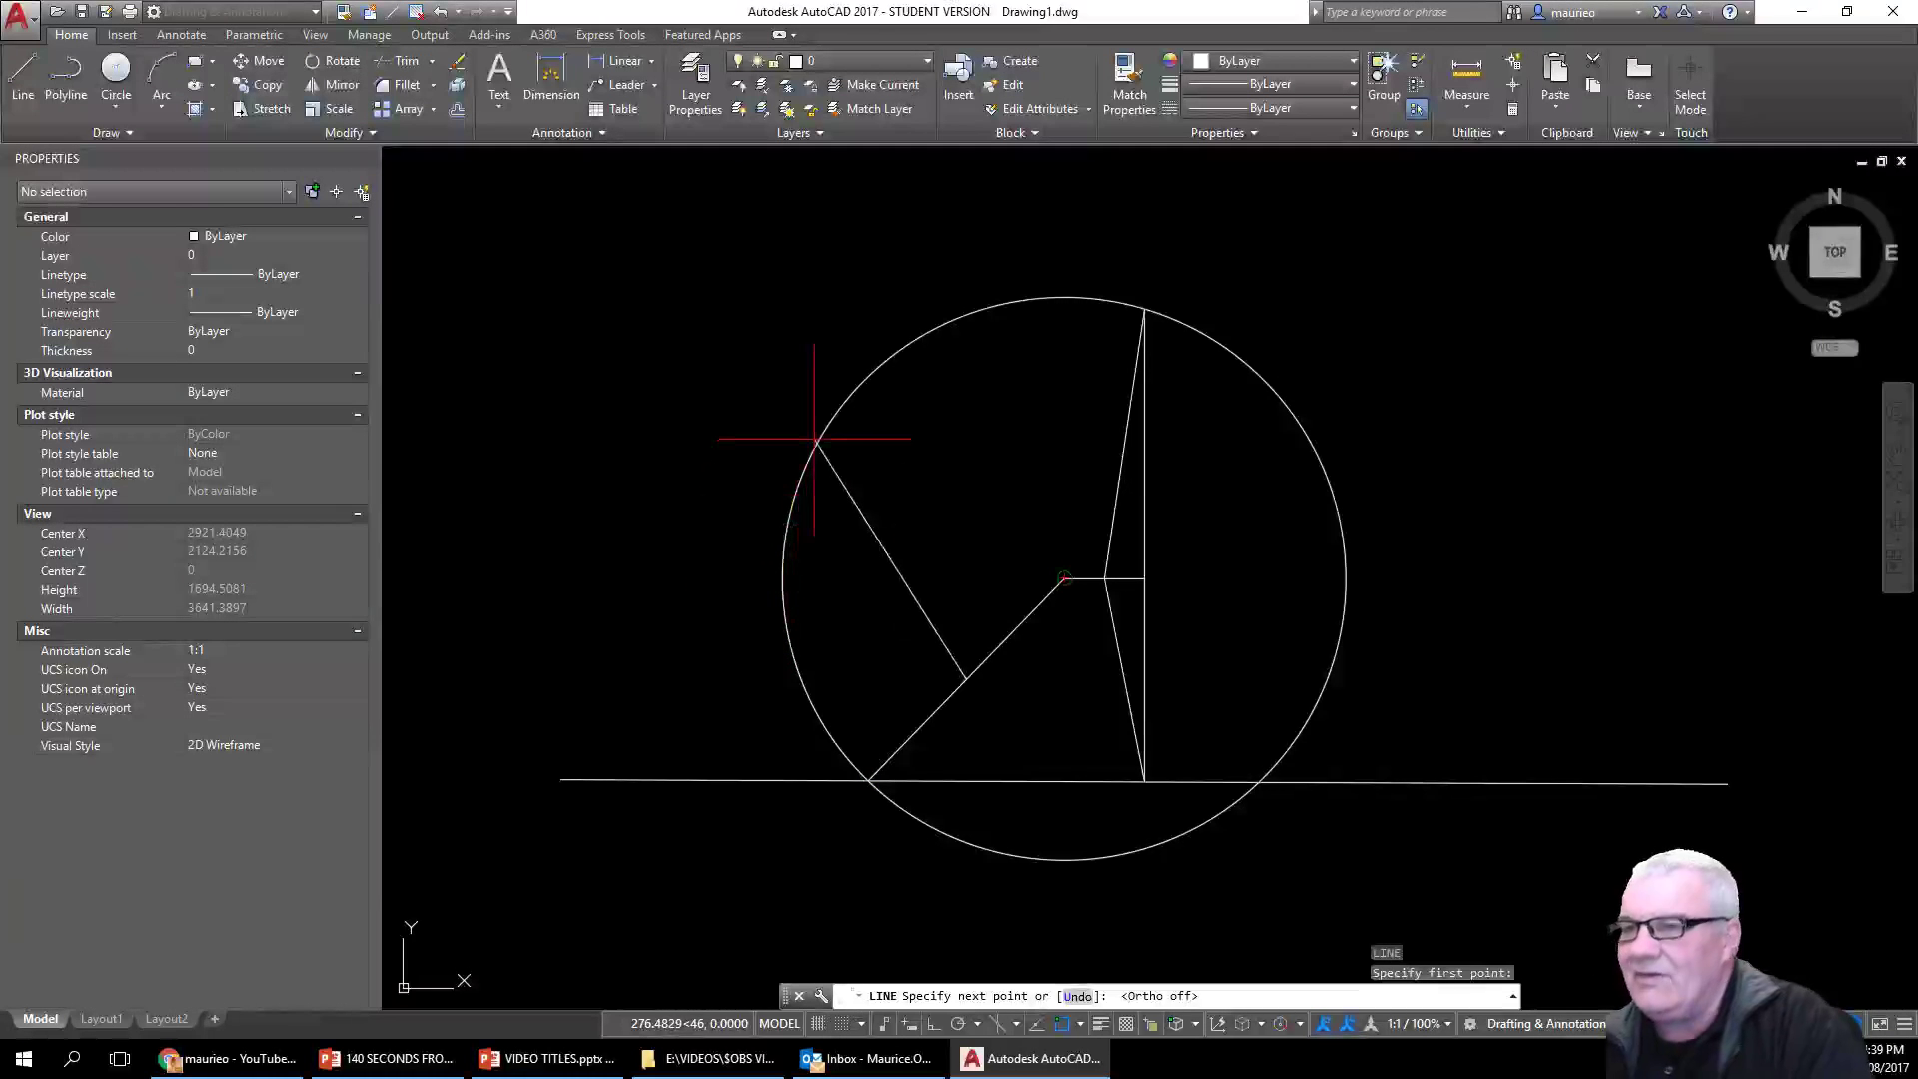
pyautogui.click(1080, 1024)
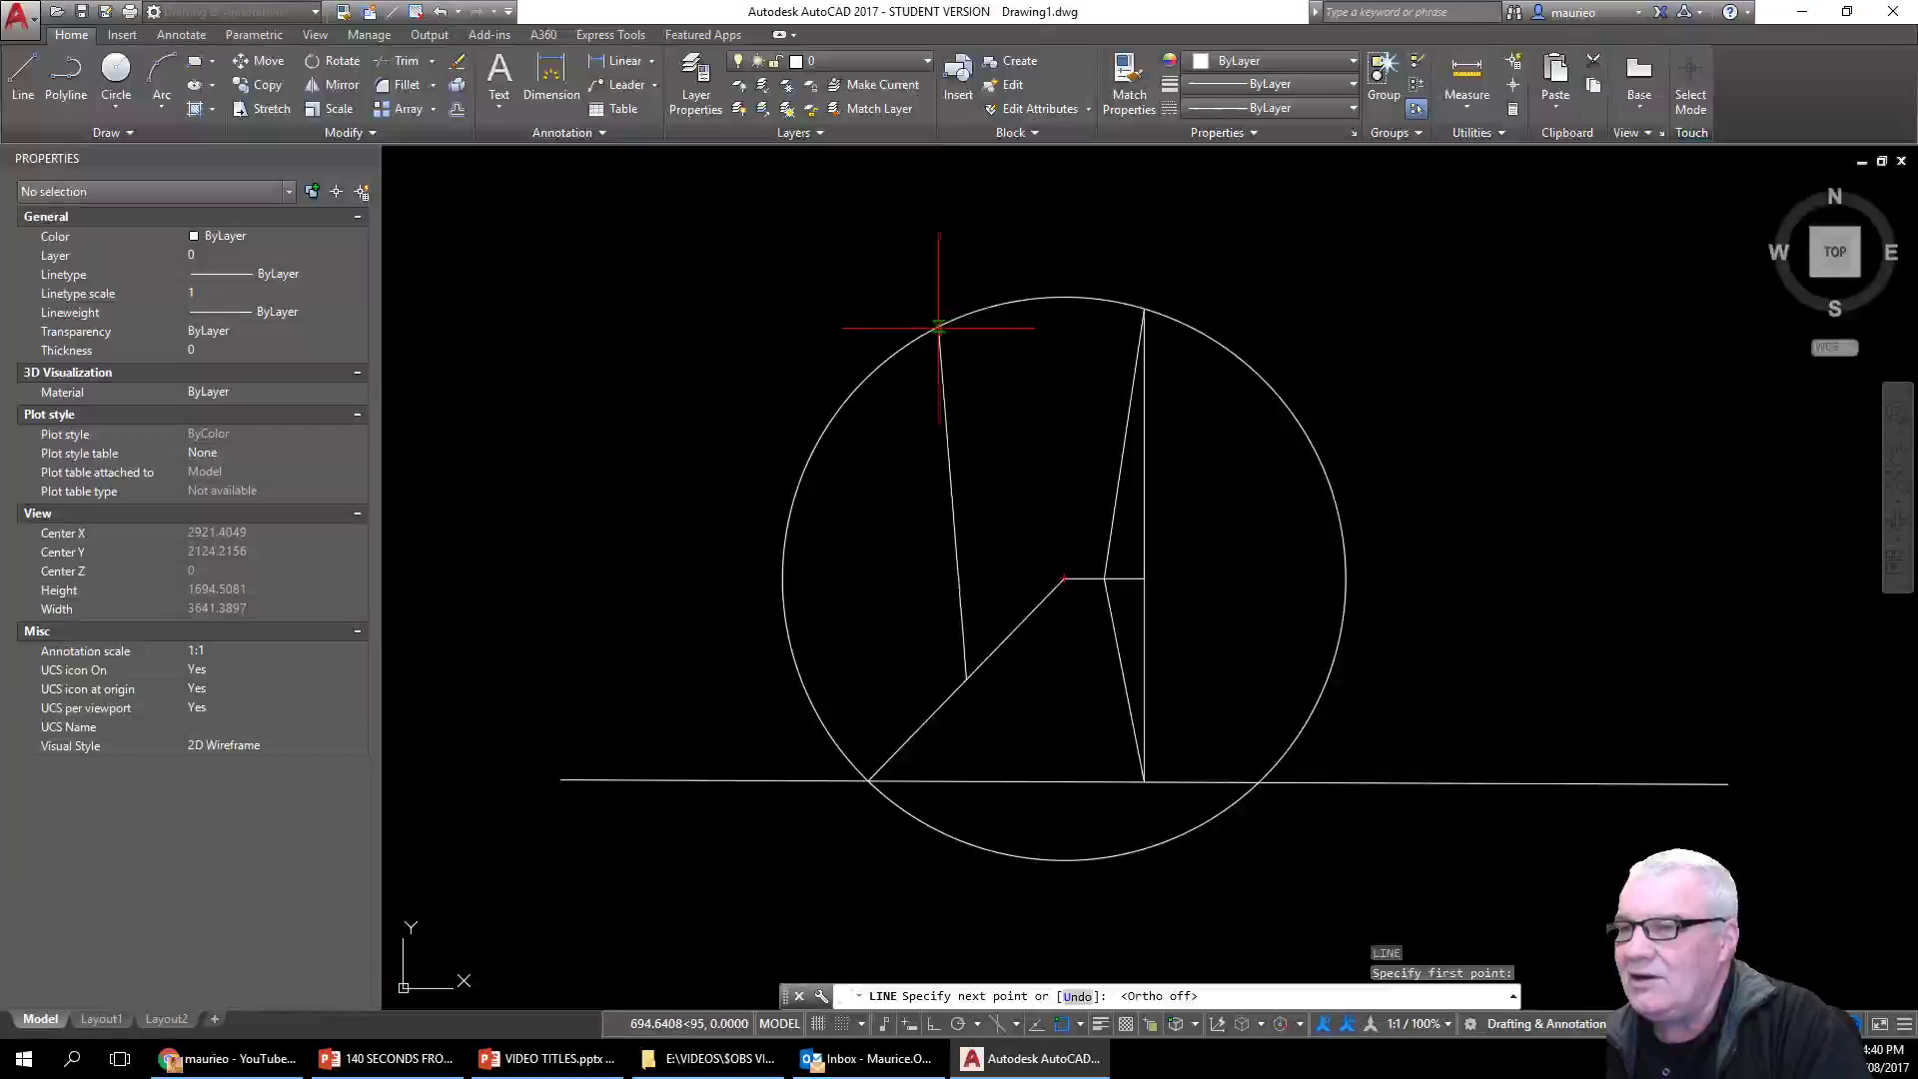
pyautogui.click(792, 510)
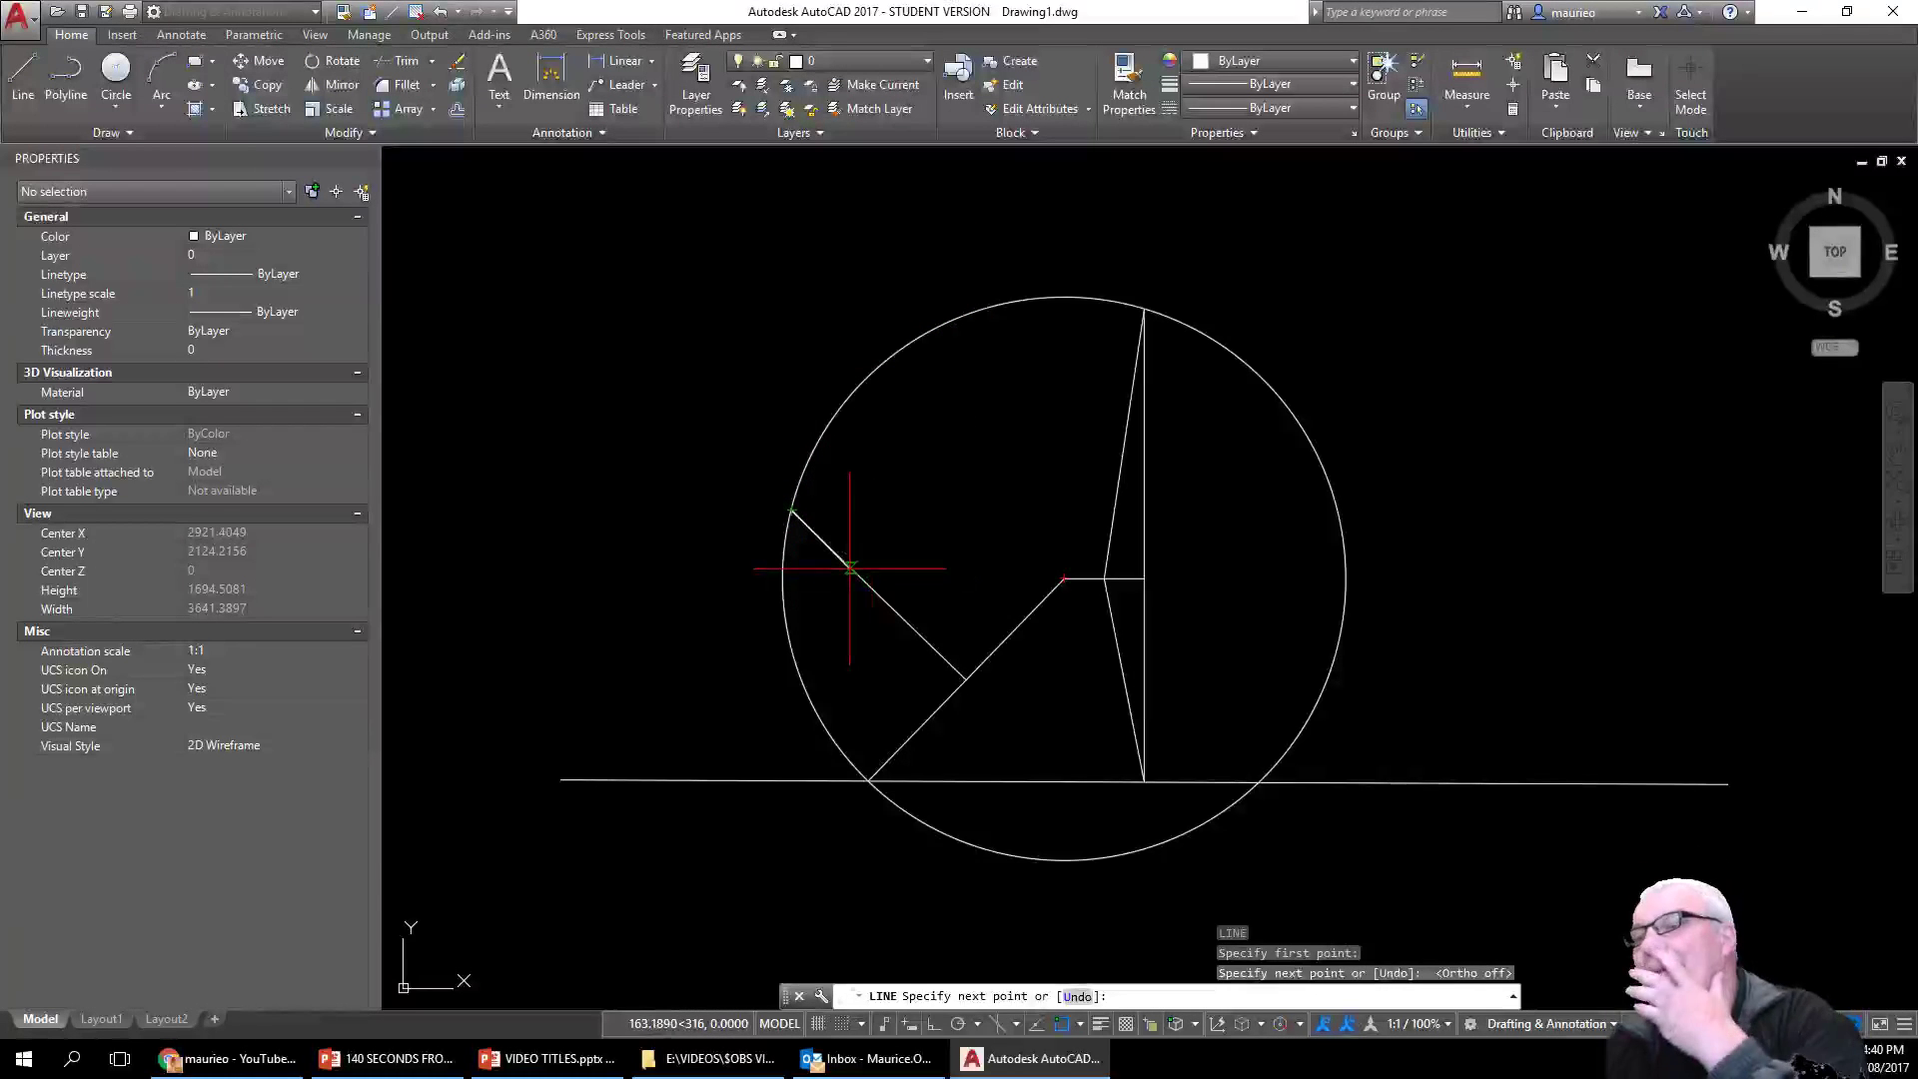
pyautogui.press('Escape')
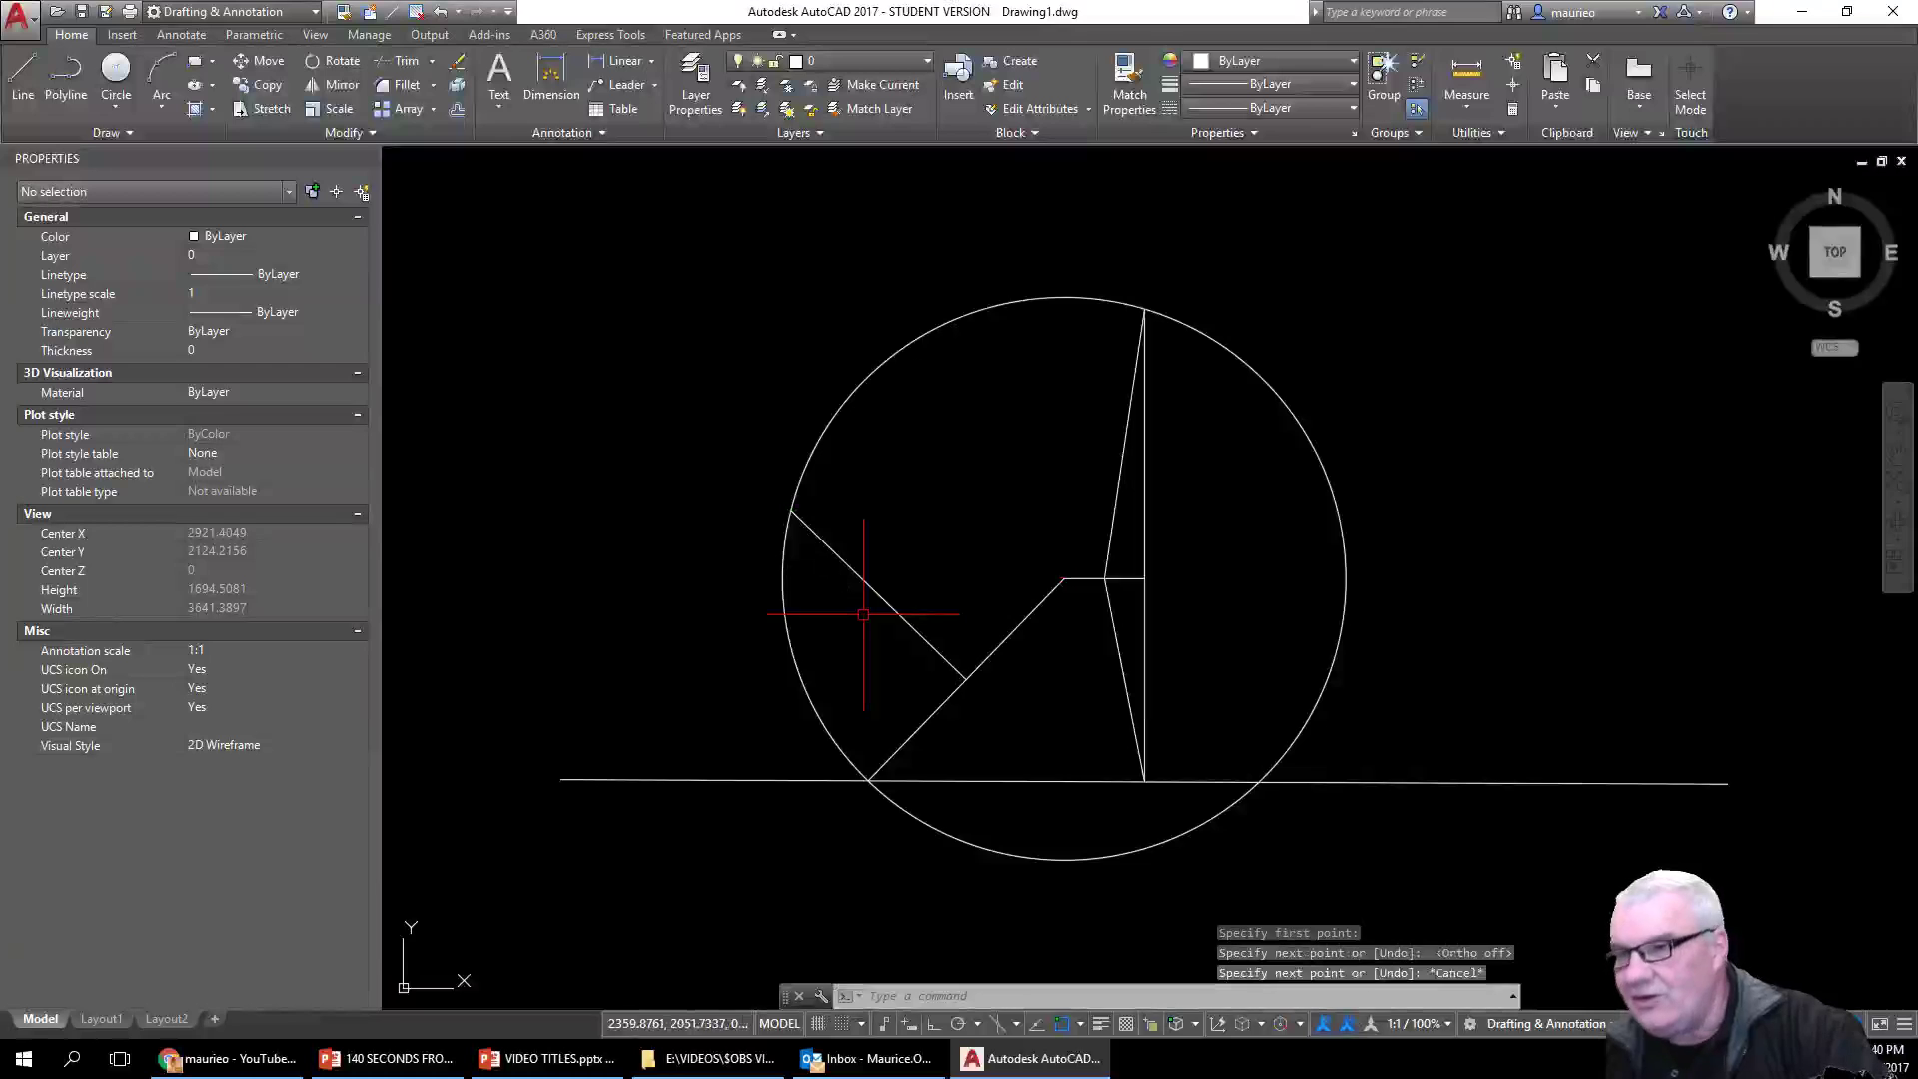
# Step: Toggle object snap off and back on twice
pyautogui.click(1064, 1022)
pyautogui.click(1066, 1023)
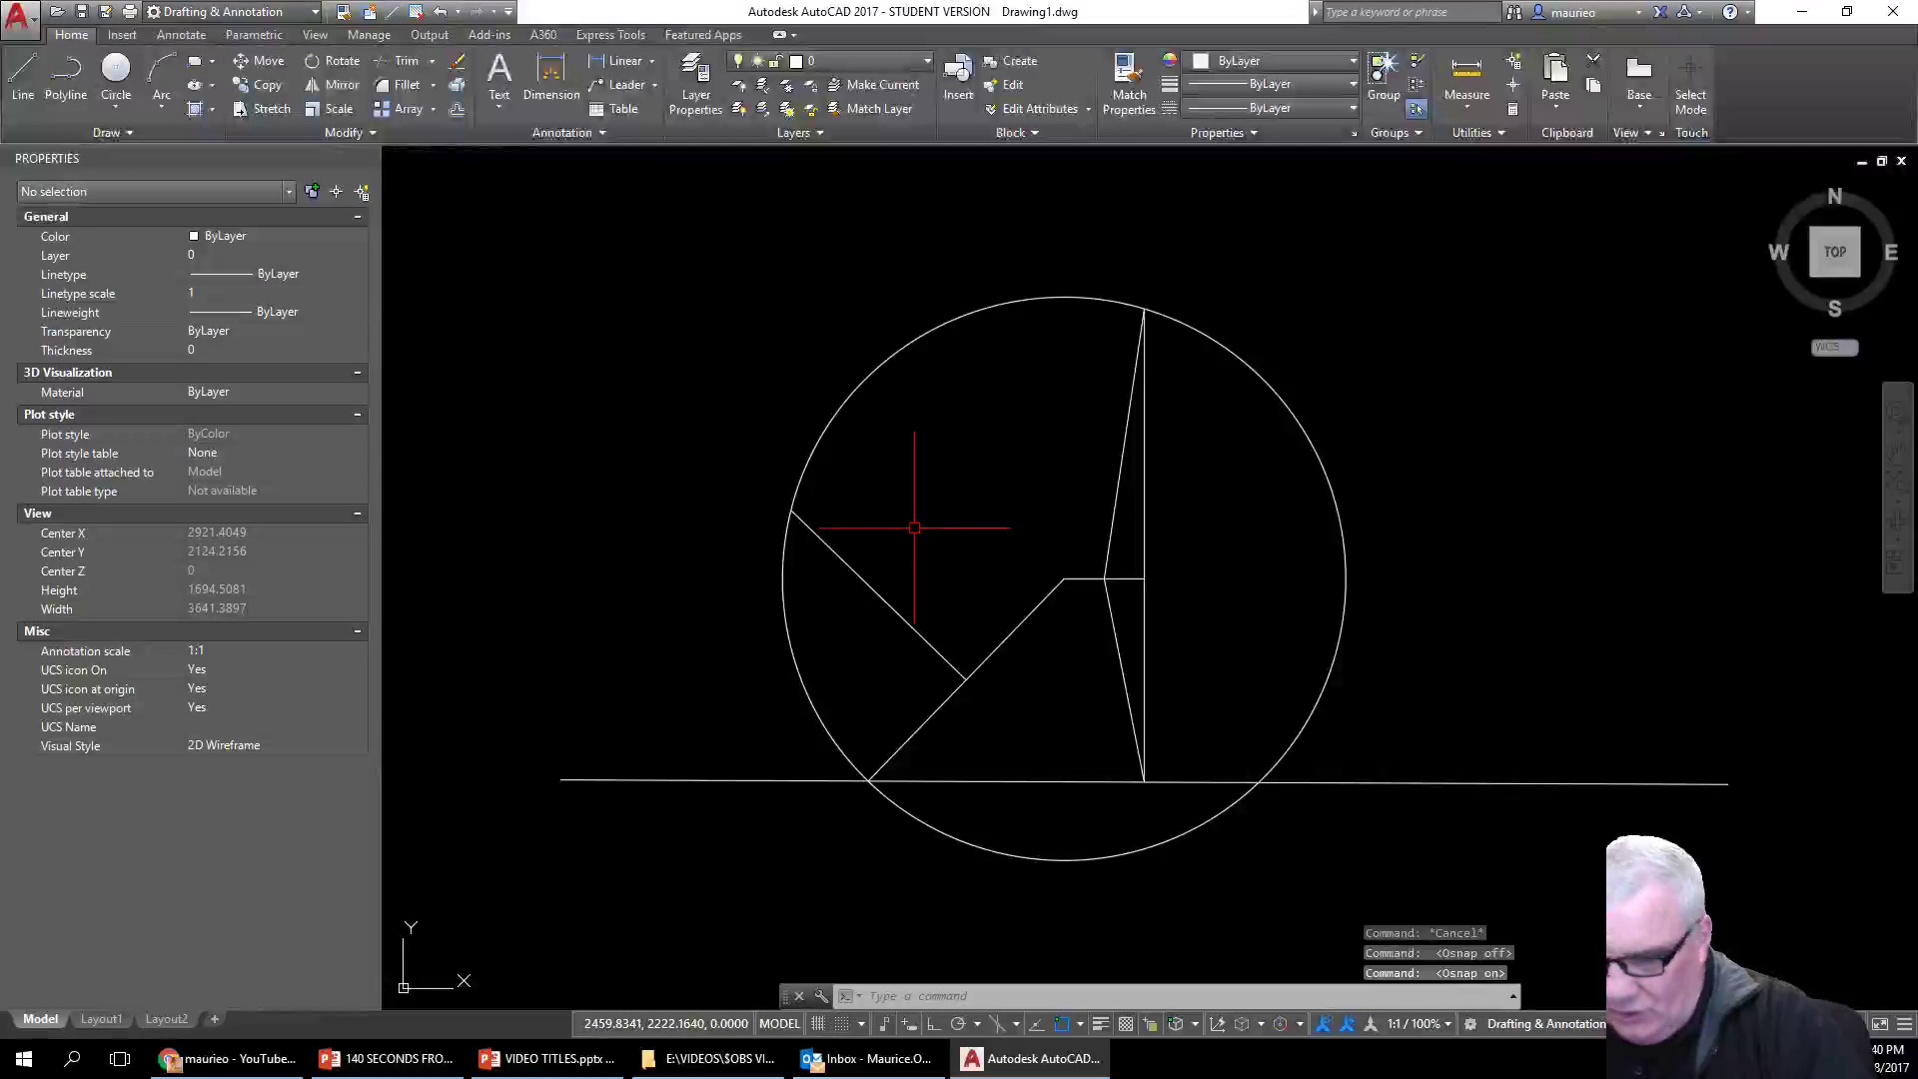
pyautogui.press('F3')
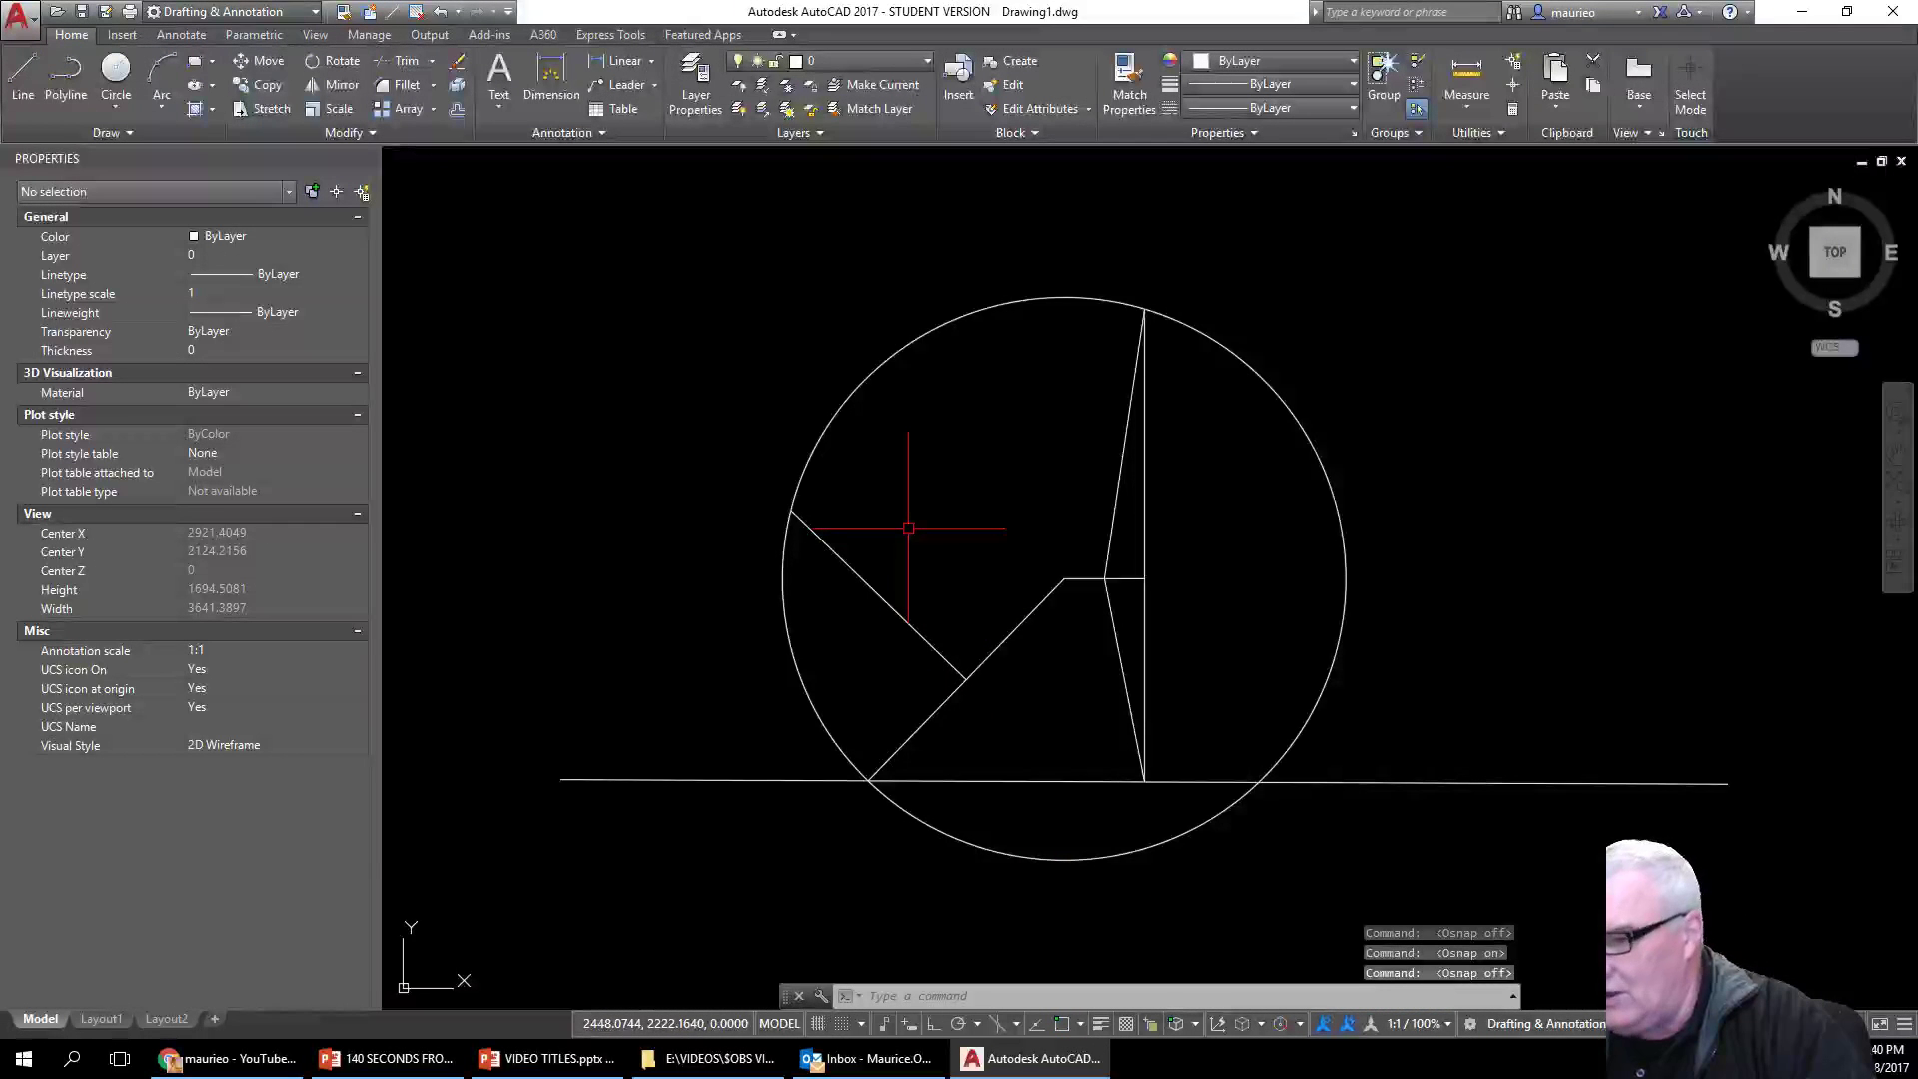
pyautogui.press('F3')
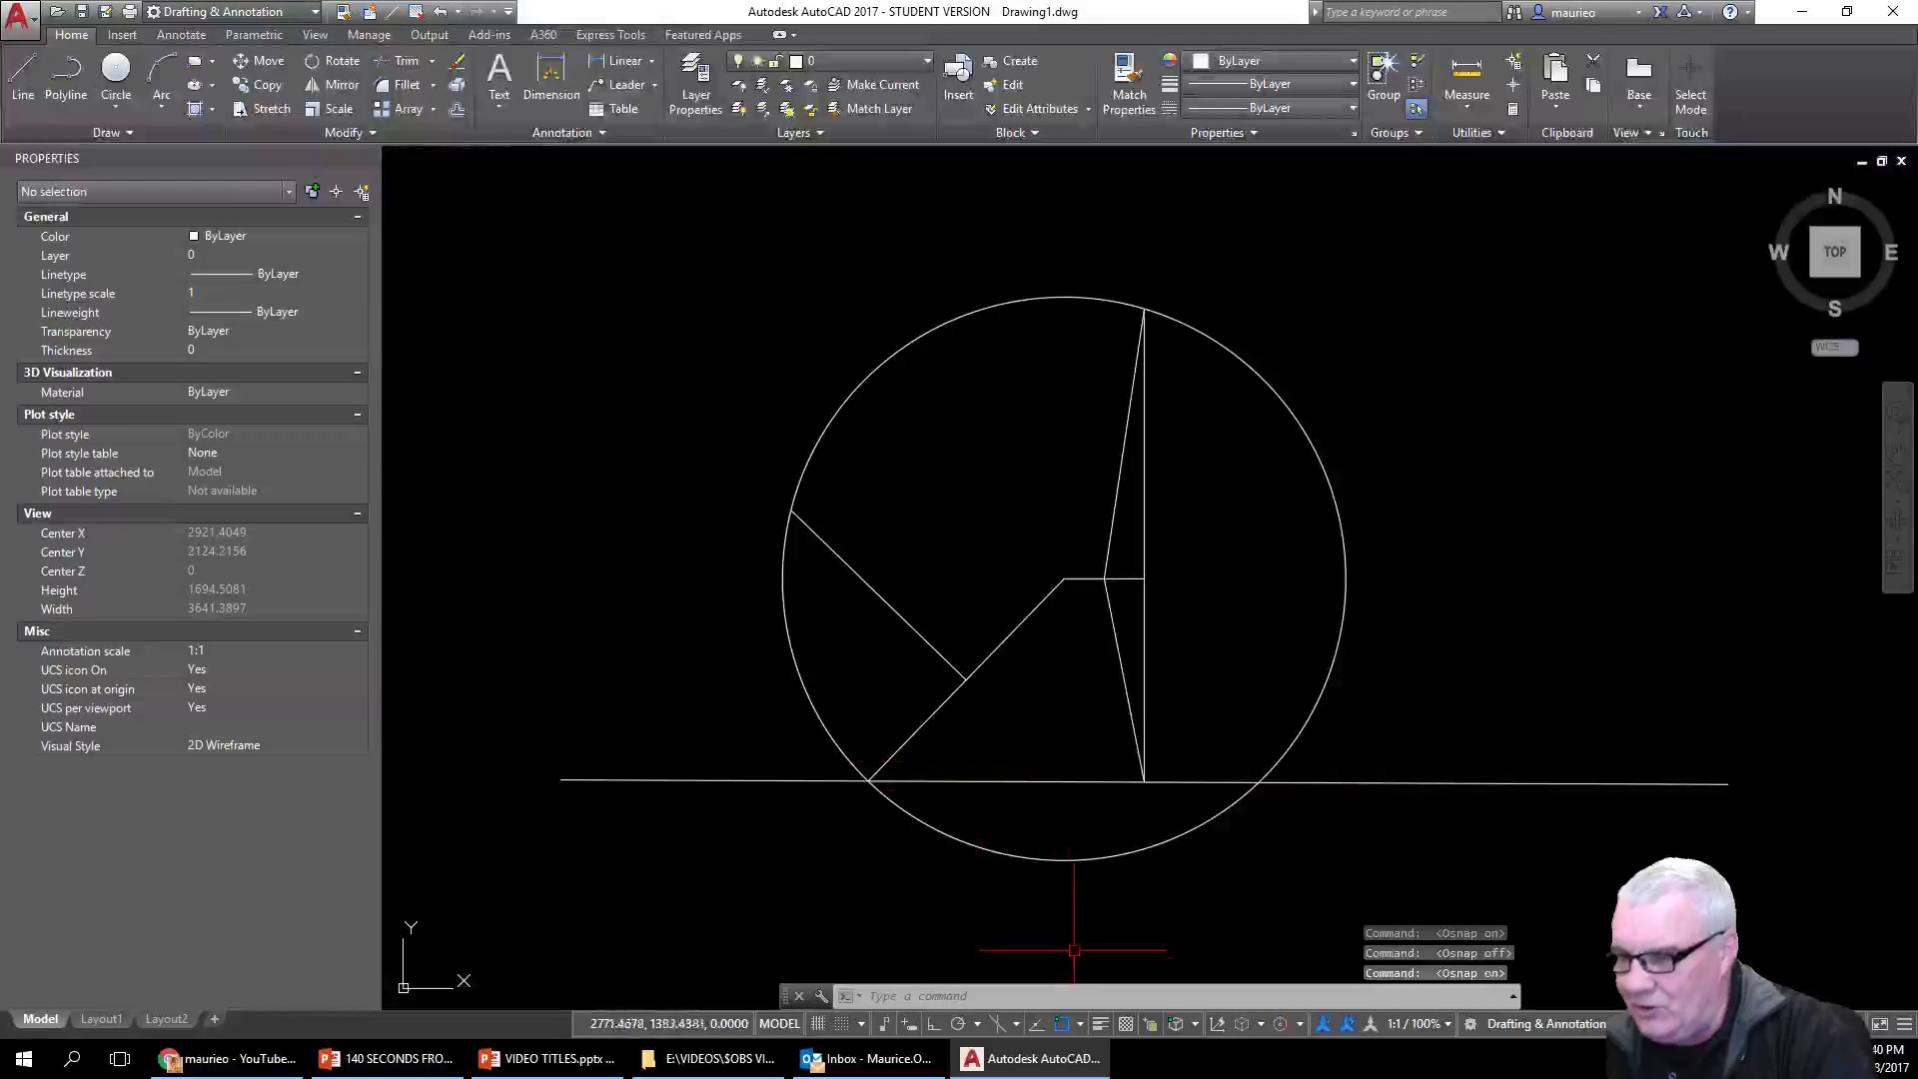
# Step: Examine the drafting settings for object snap, snap and grid, polar tracking, 3D object snap, dynamic input, quick properties and selection cycling
pyautogui.click(1080, 1027)
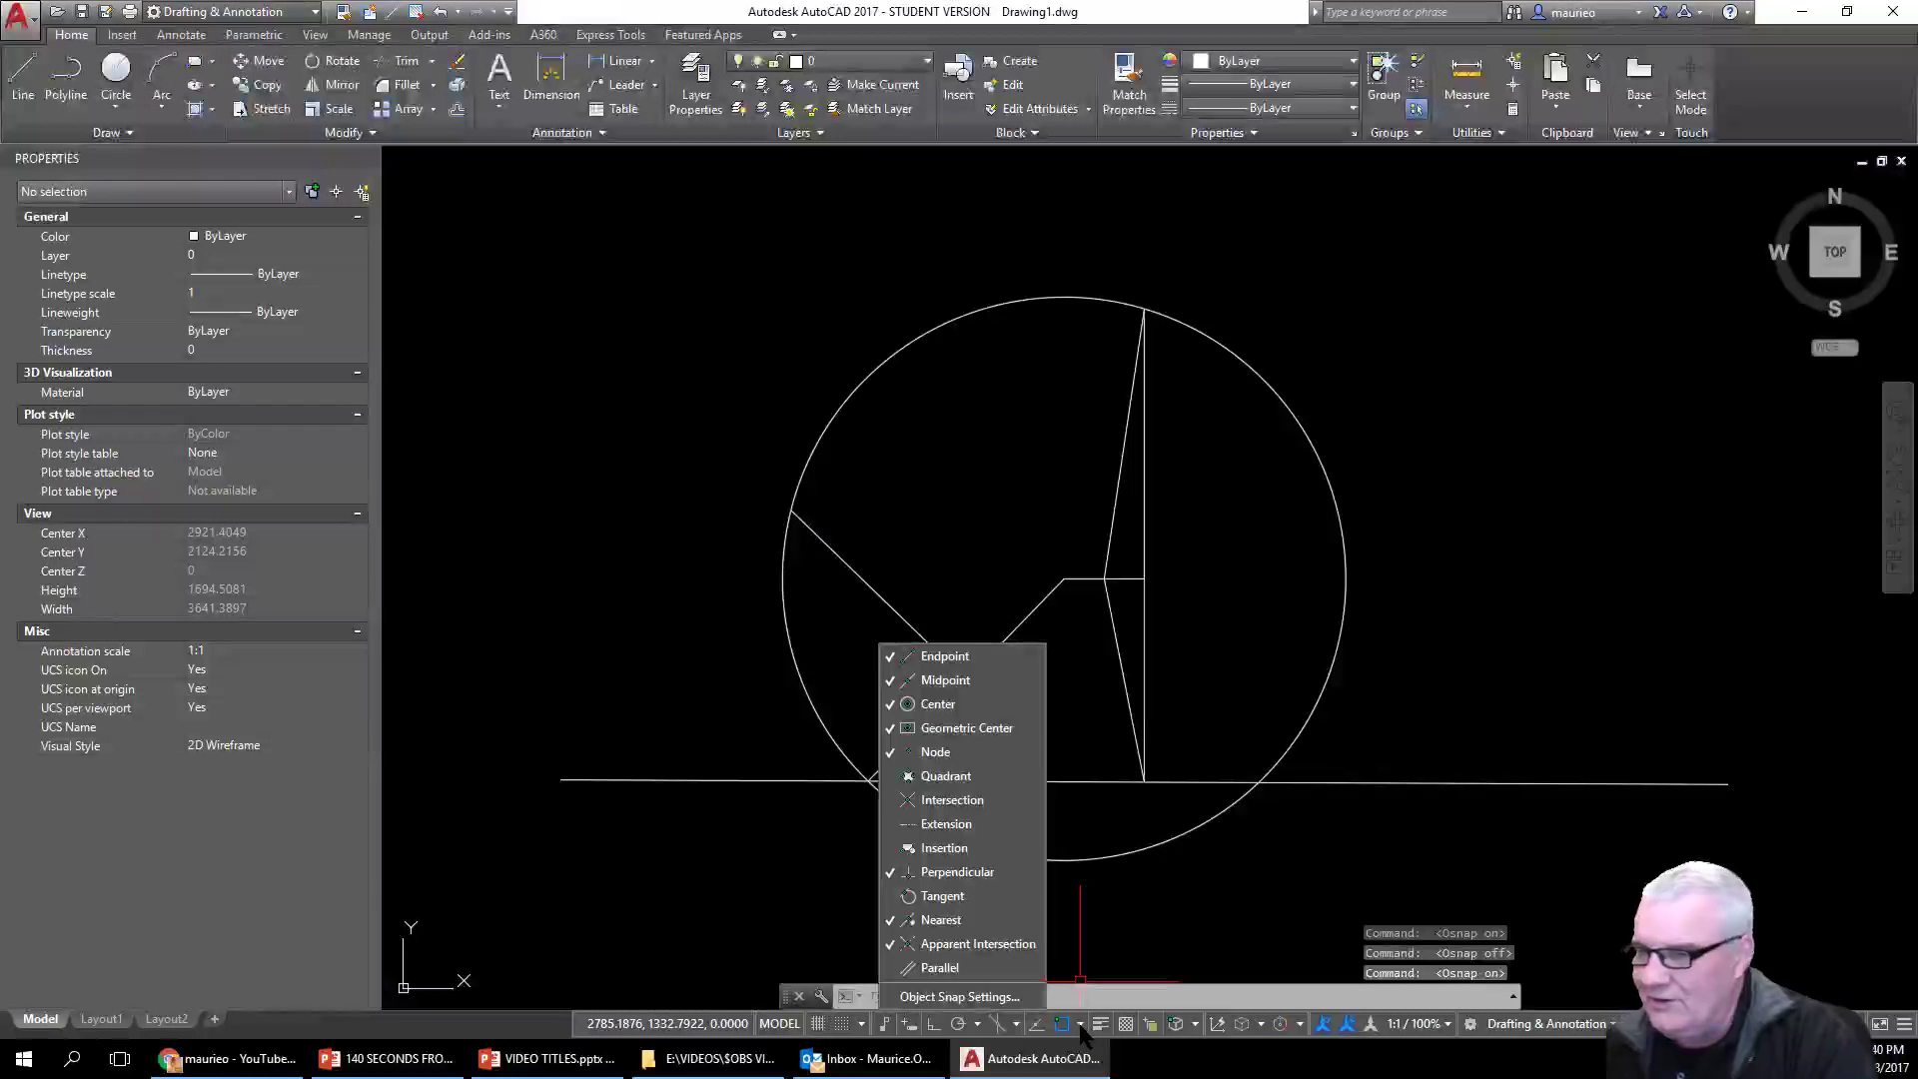
pyautogui.click(986, 997)
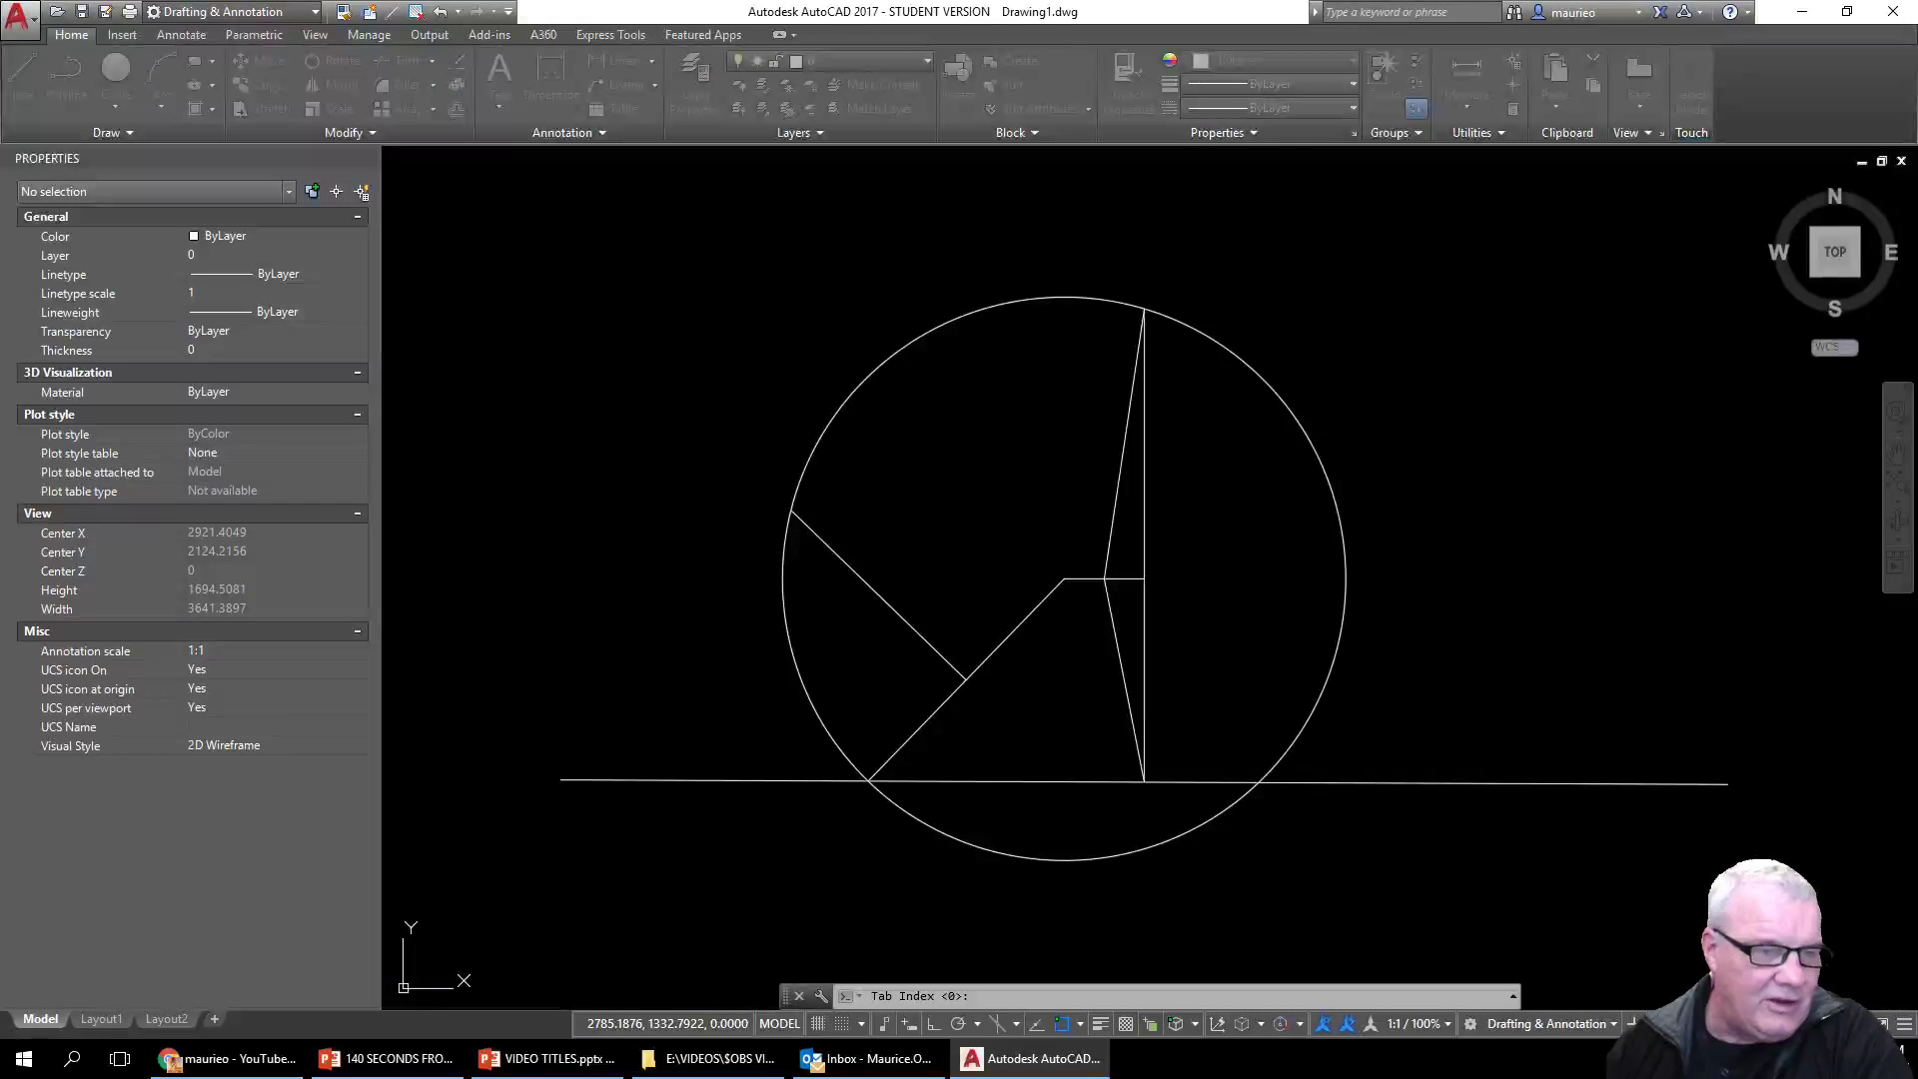
pyautogui.moveTo(805, 12); pyautogui.dragTo(580, 248)
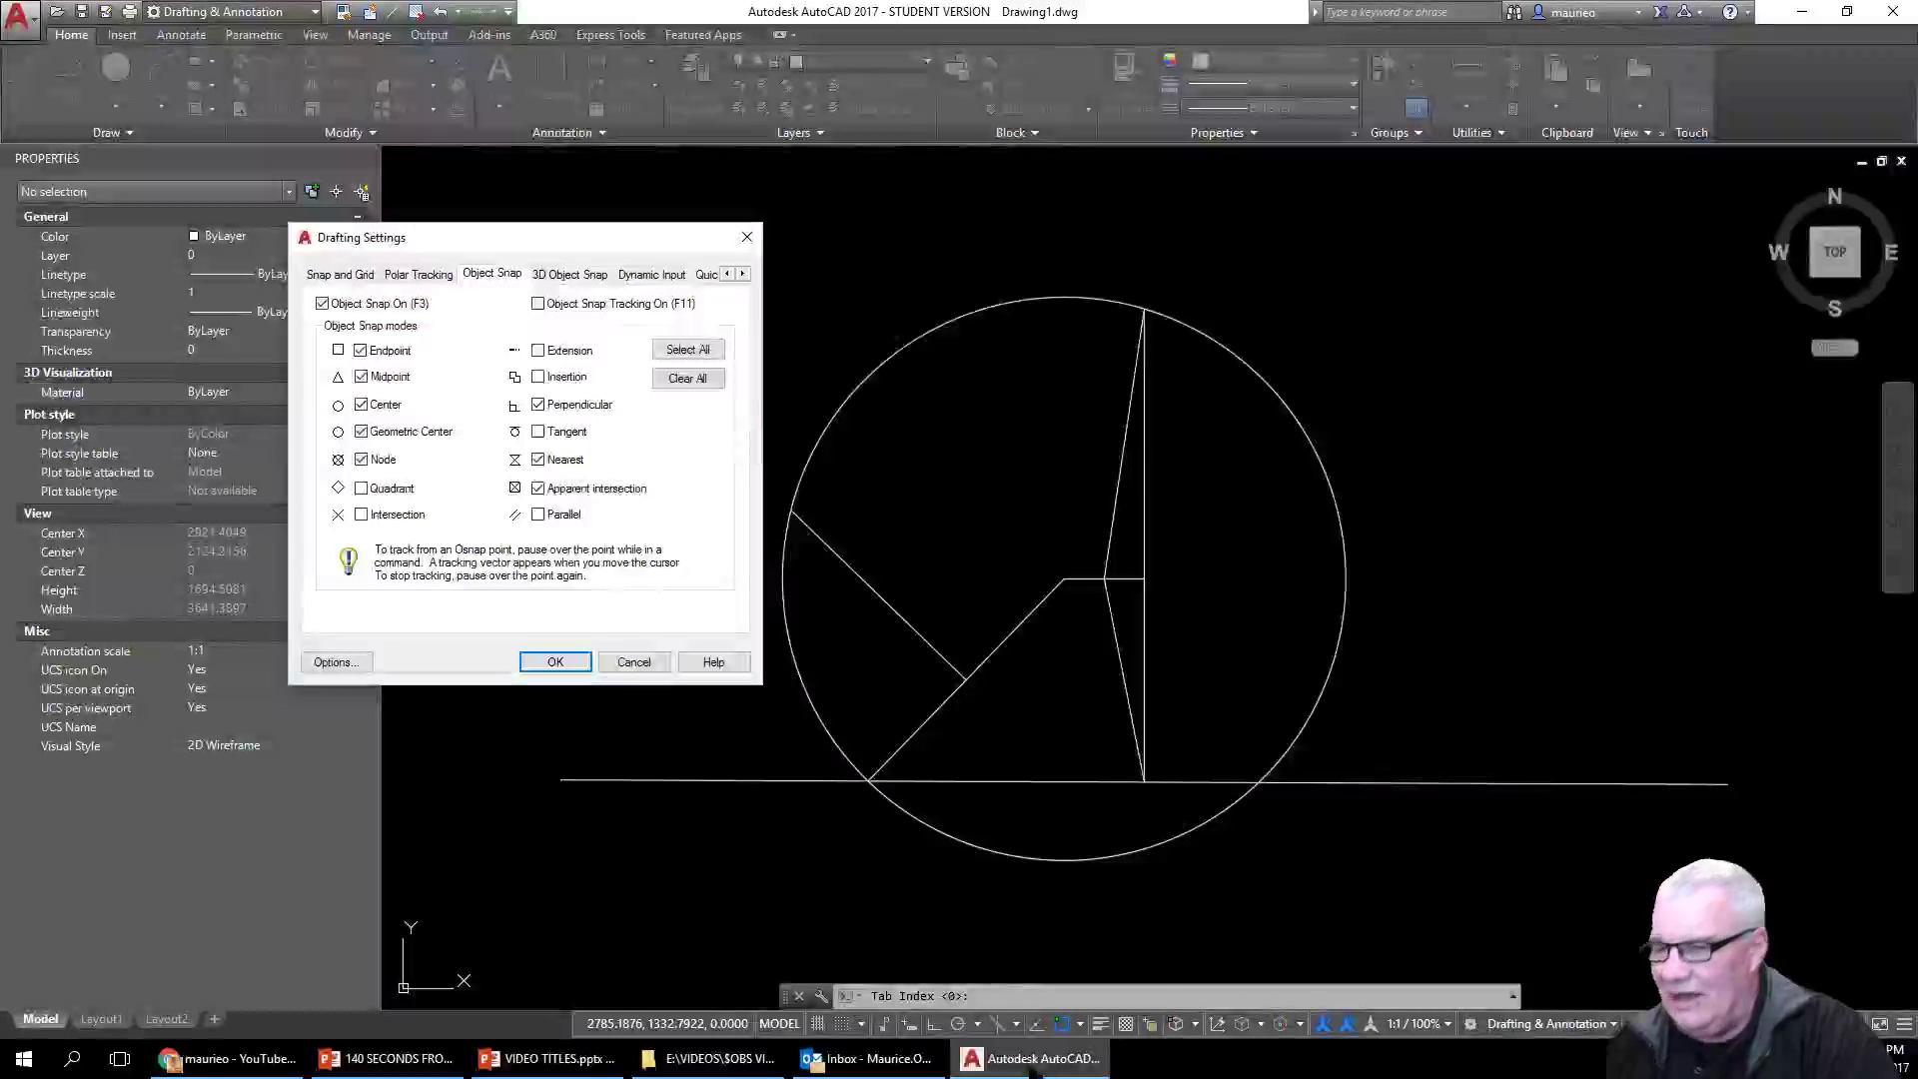
pyautogui.click(341, 276)
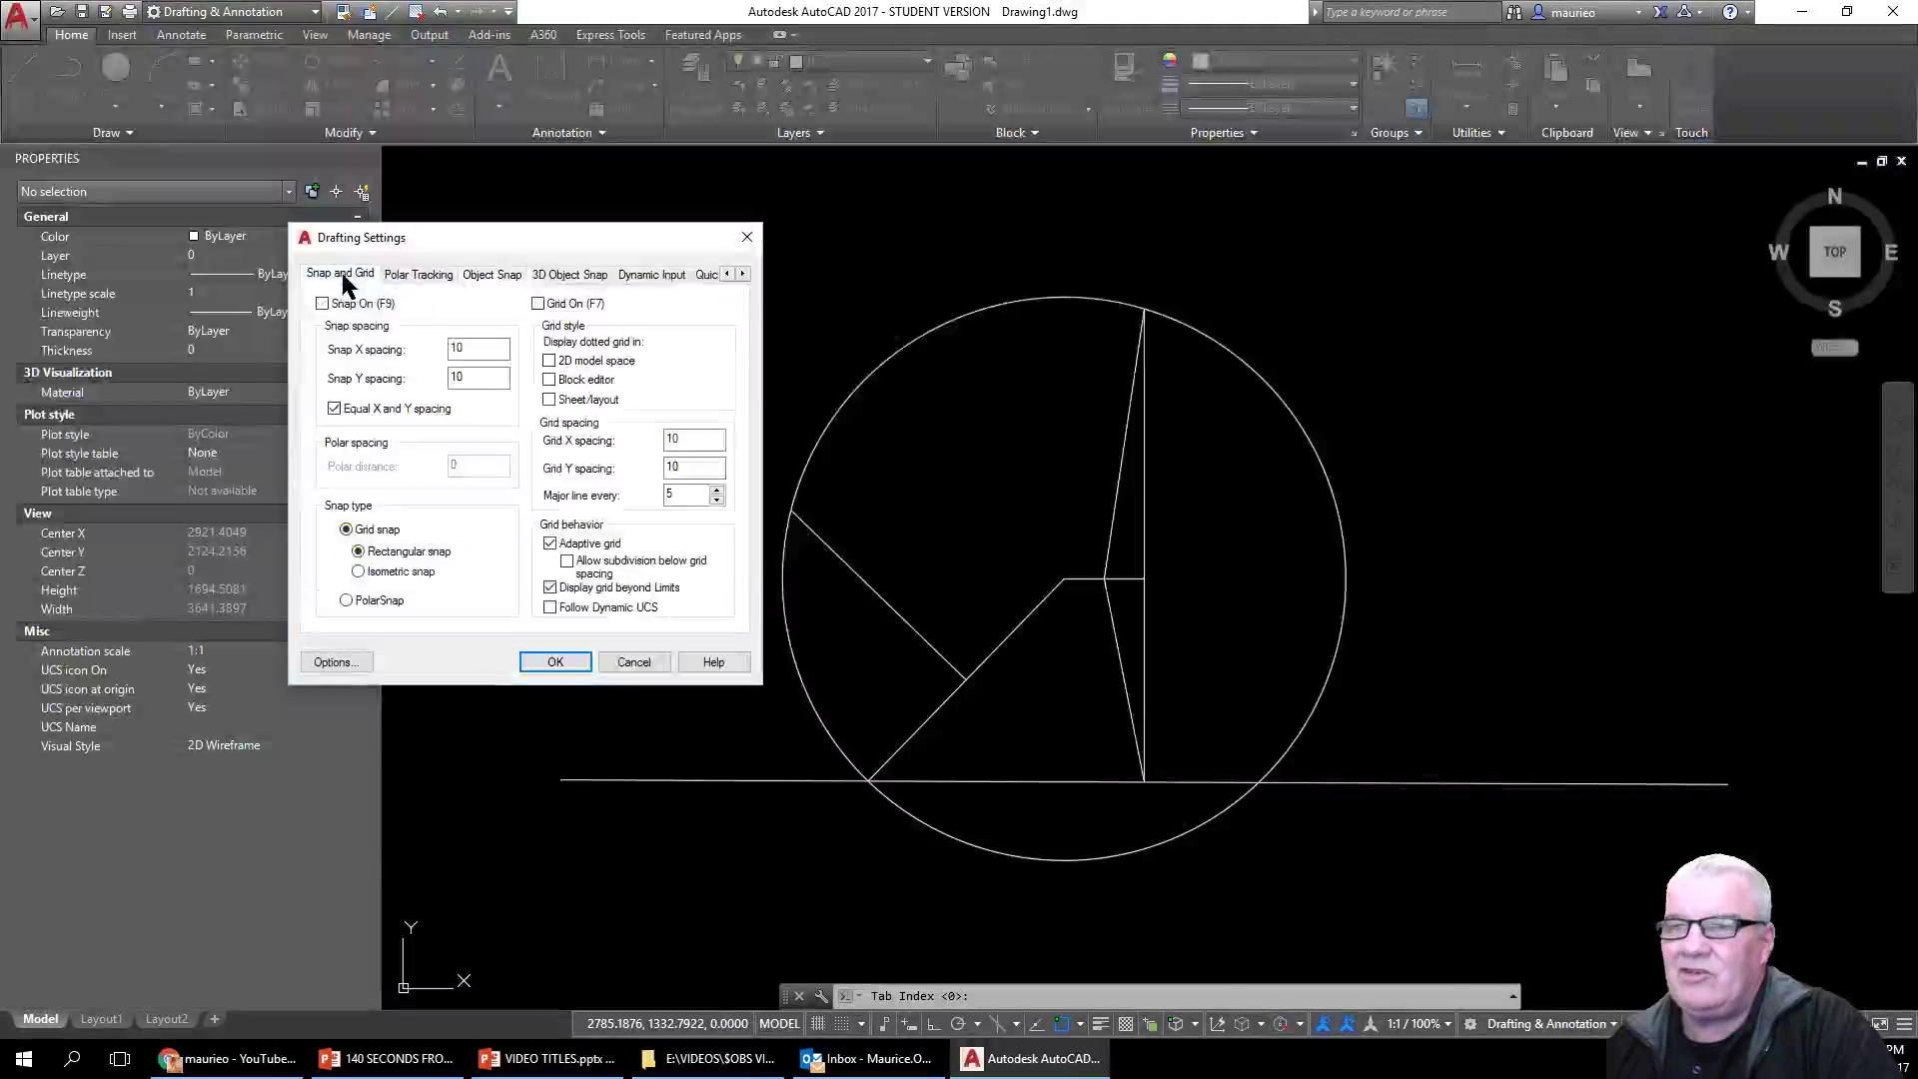
pyautogui.click(436, 279)
pyautogui.click(476, 278)
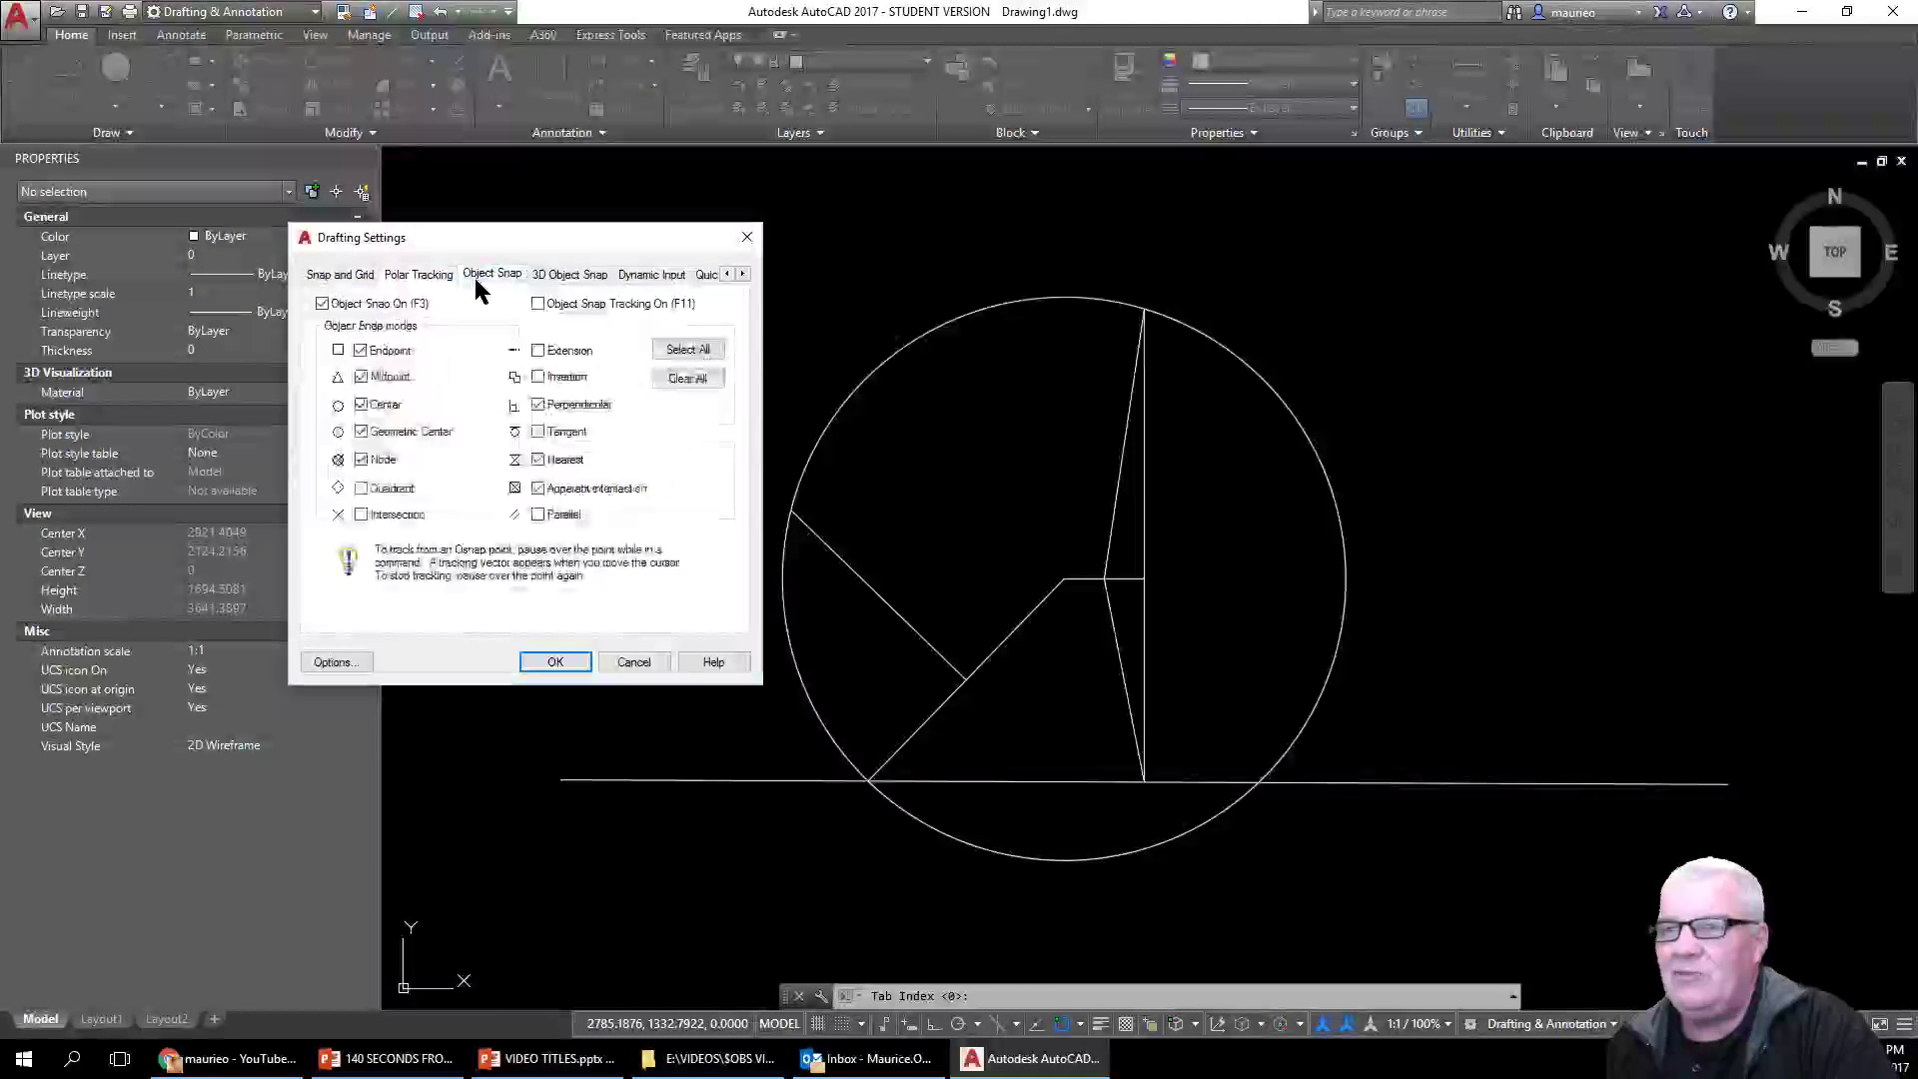
pyautogui.click(591, 280)
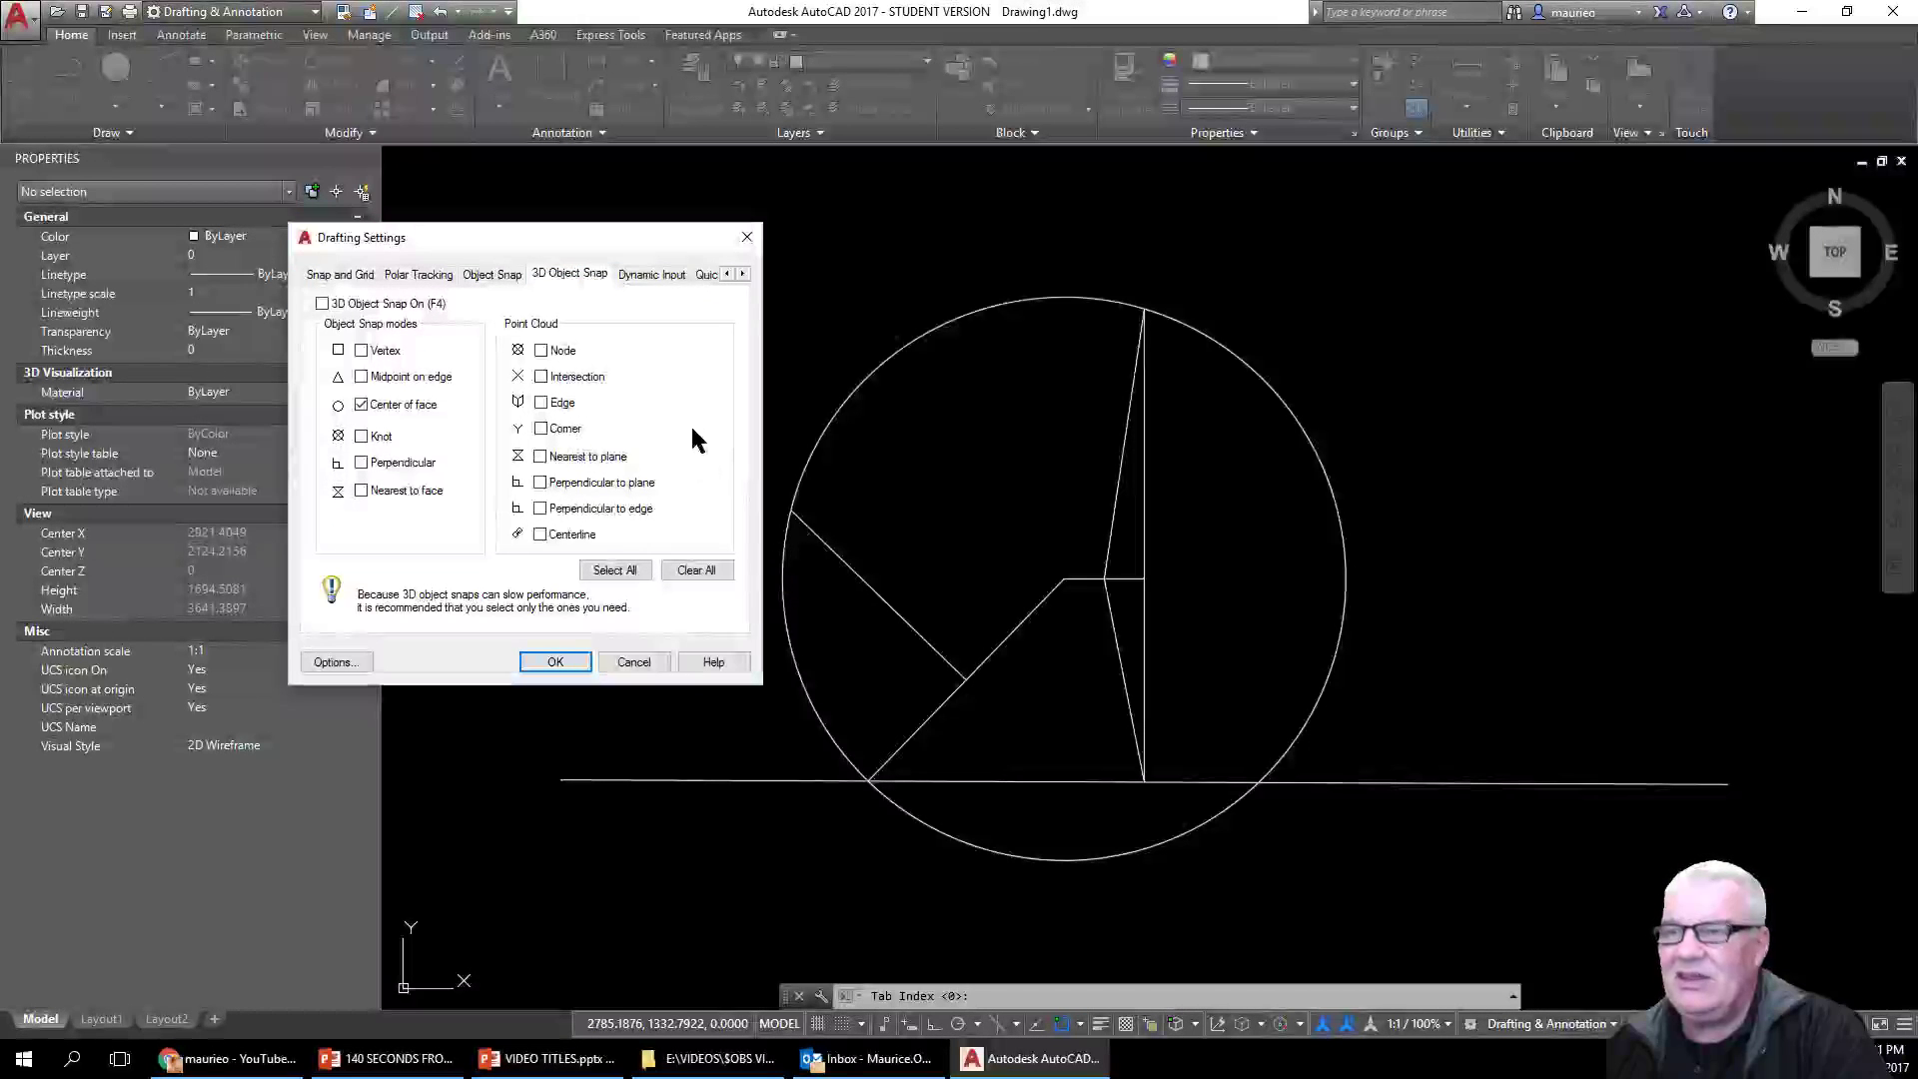
pyautogui.click(647, 274)
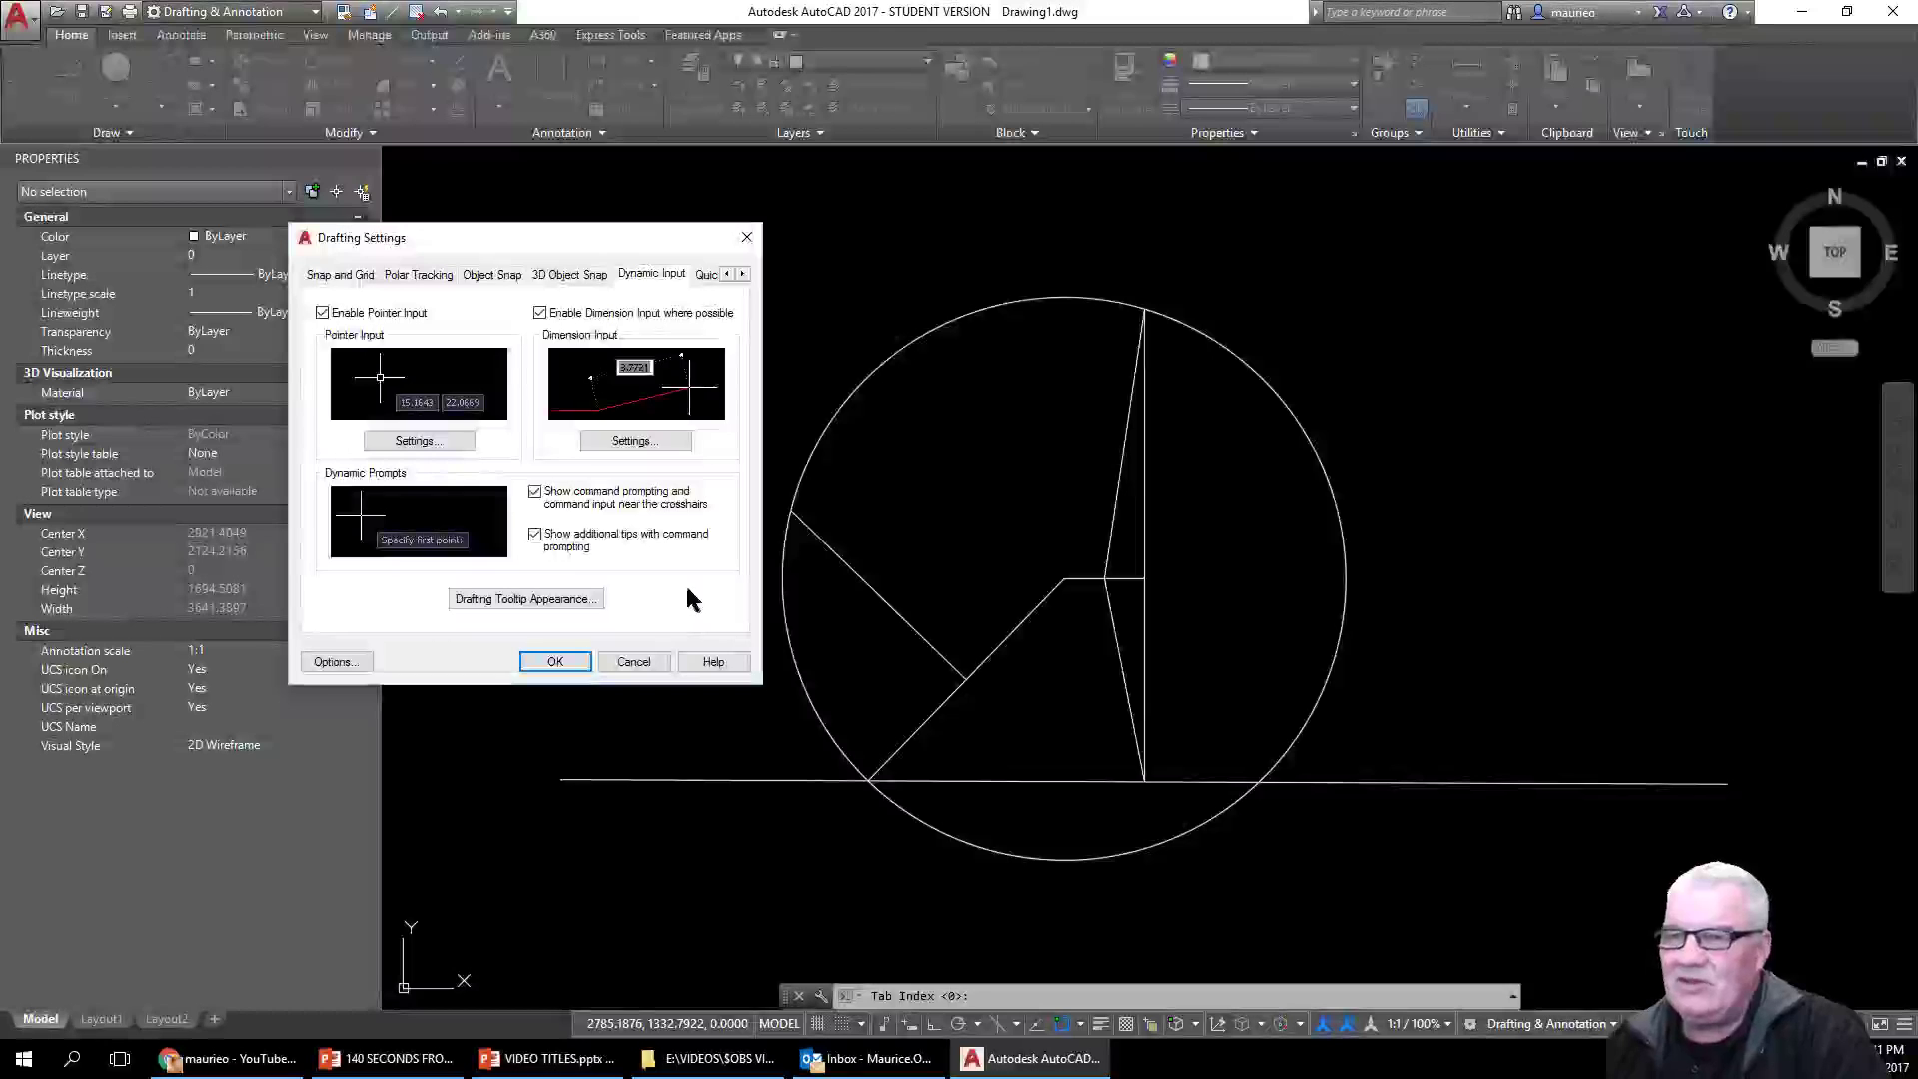
pyautogui.click(711, 273)
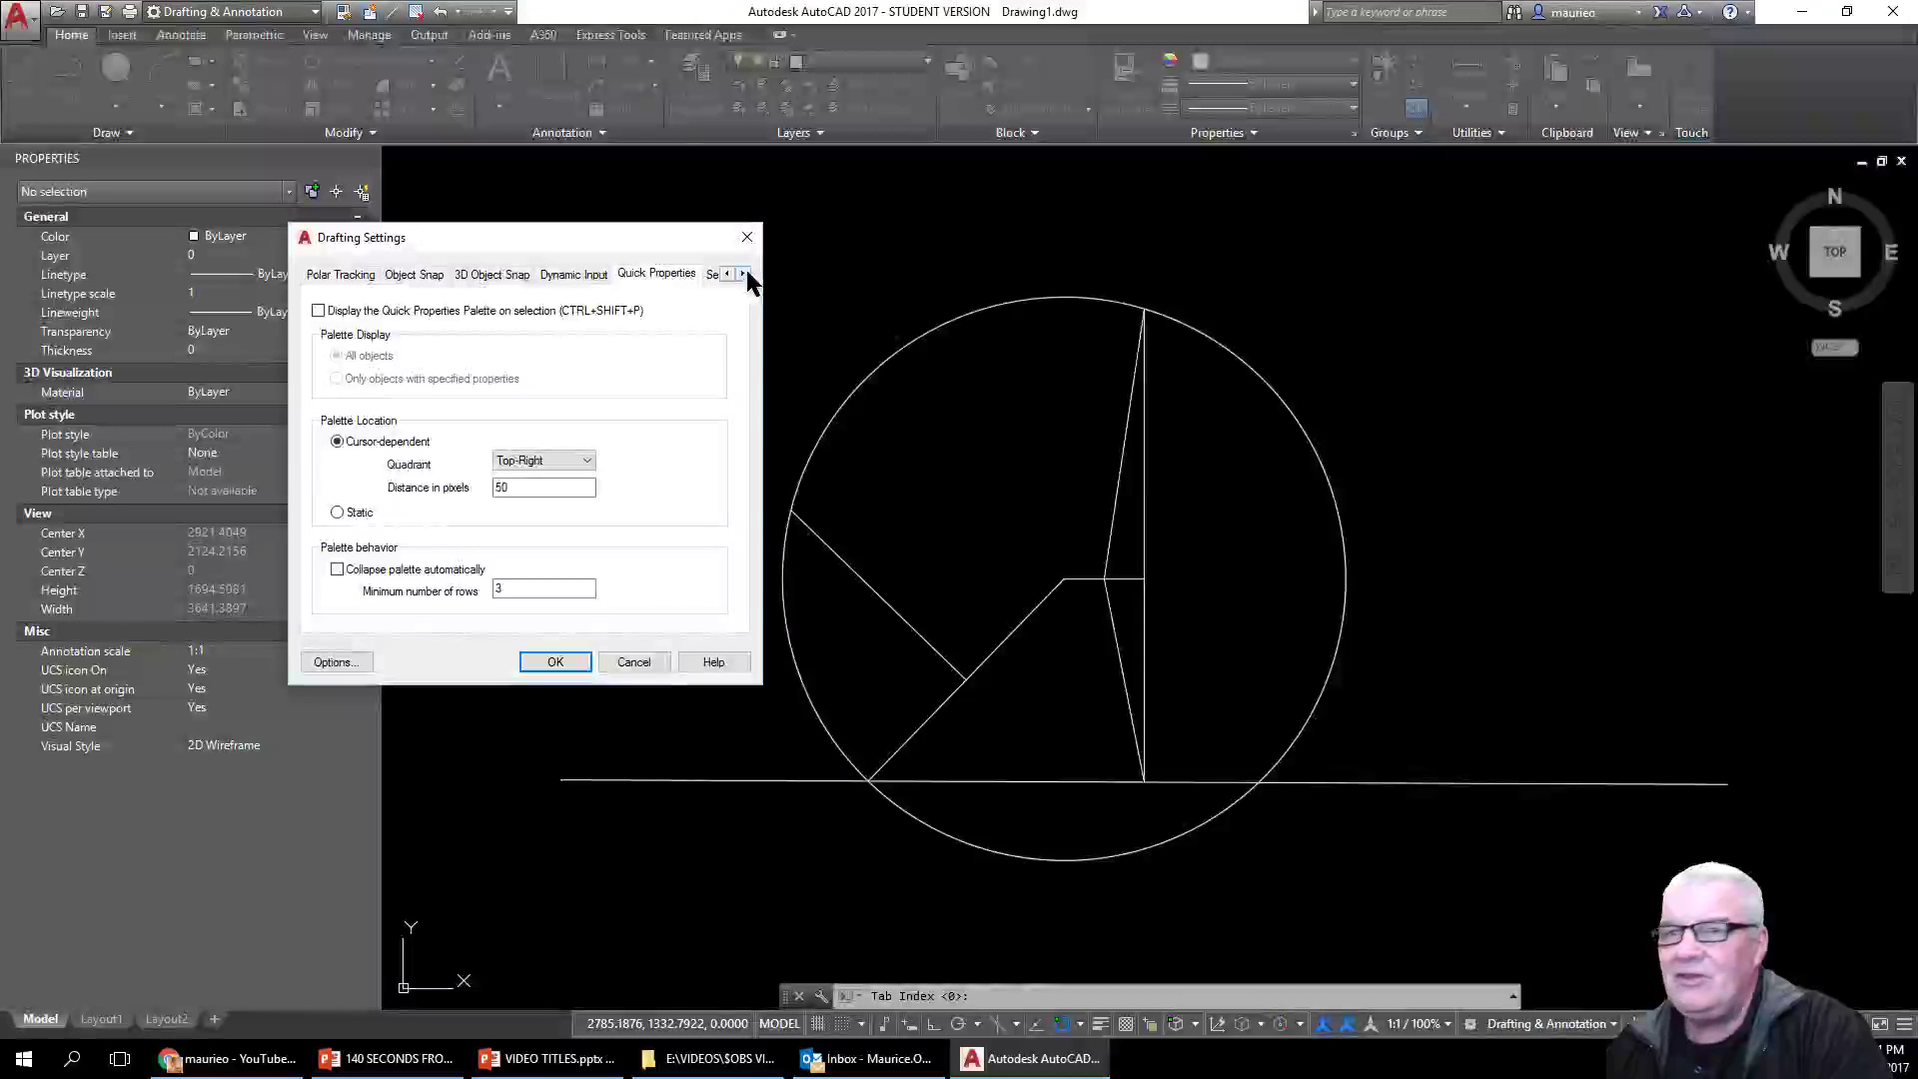
pyautogui.click(745, 273)
pyautogui.click(669, 274)
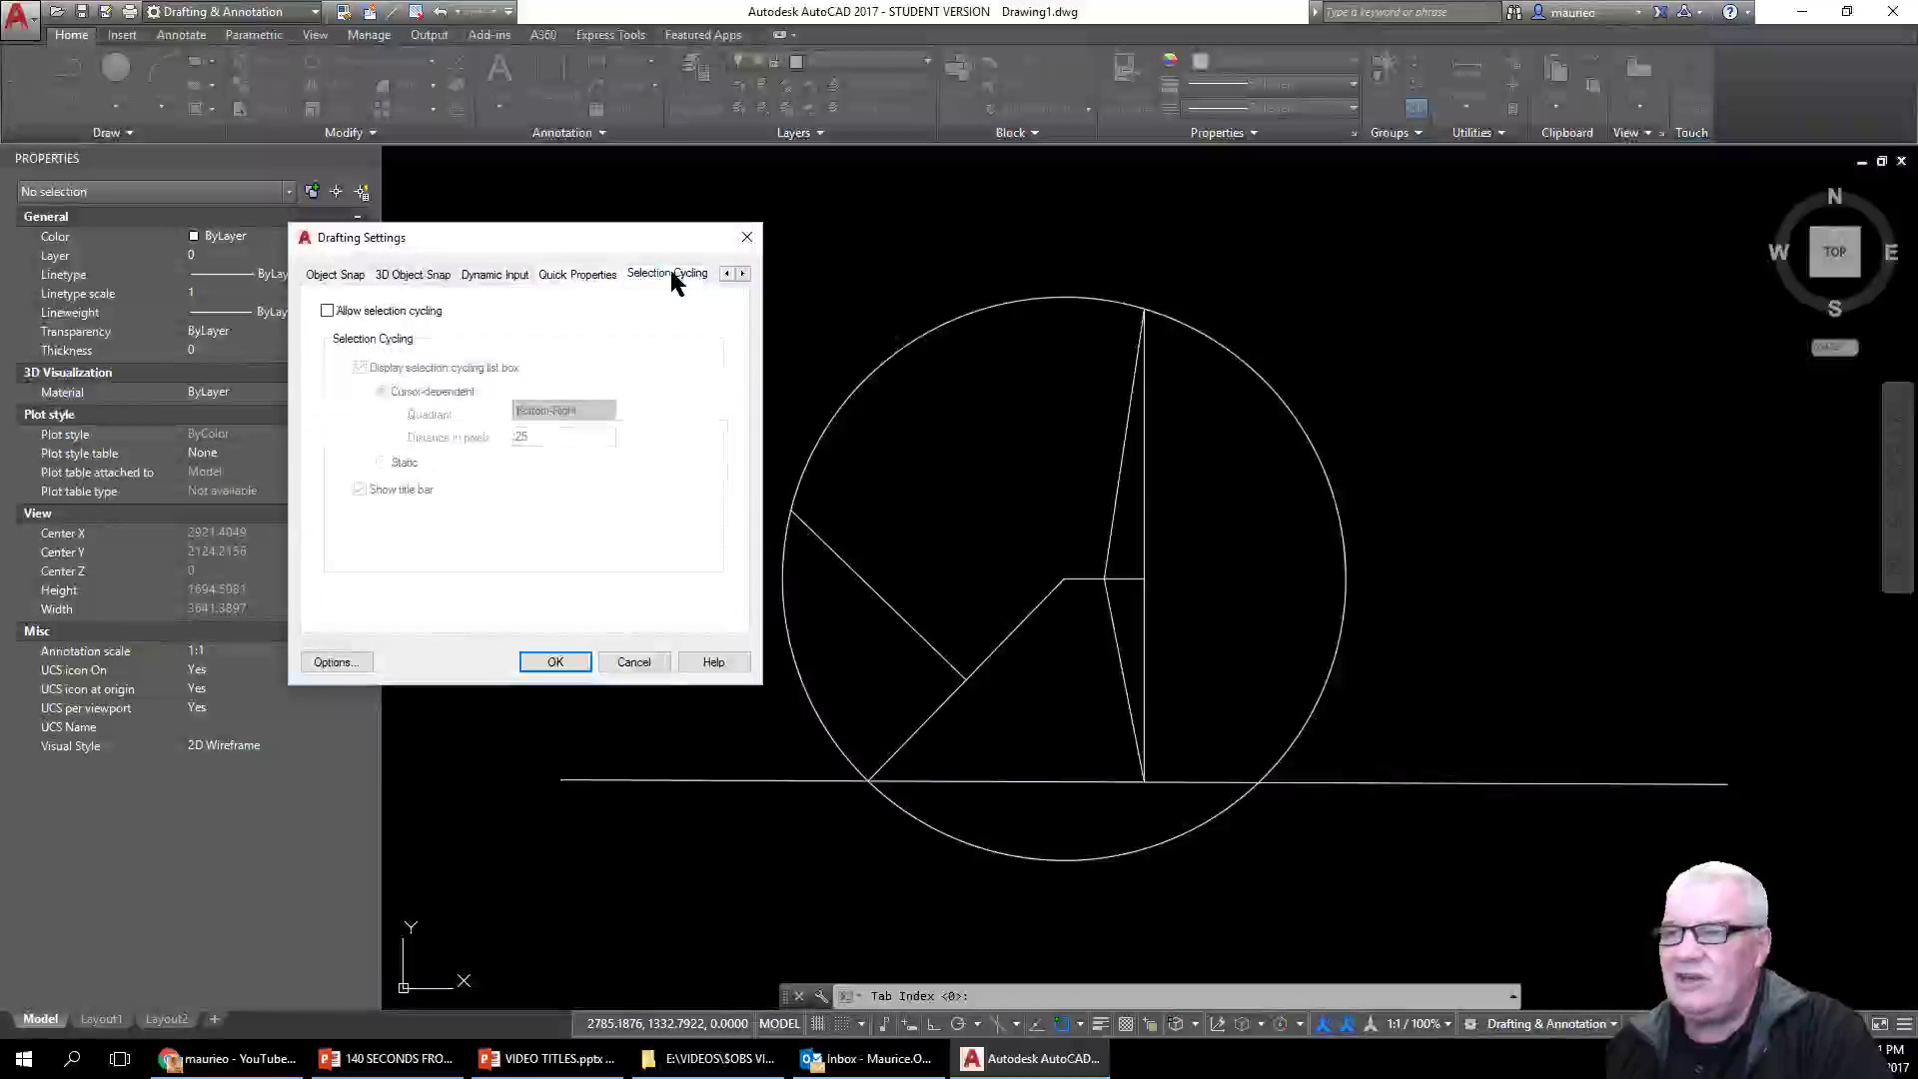
pyautogui.click(579, 276)
pyautogui.click(497, 275)
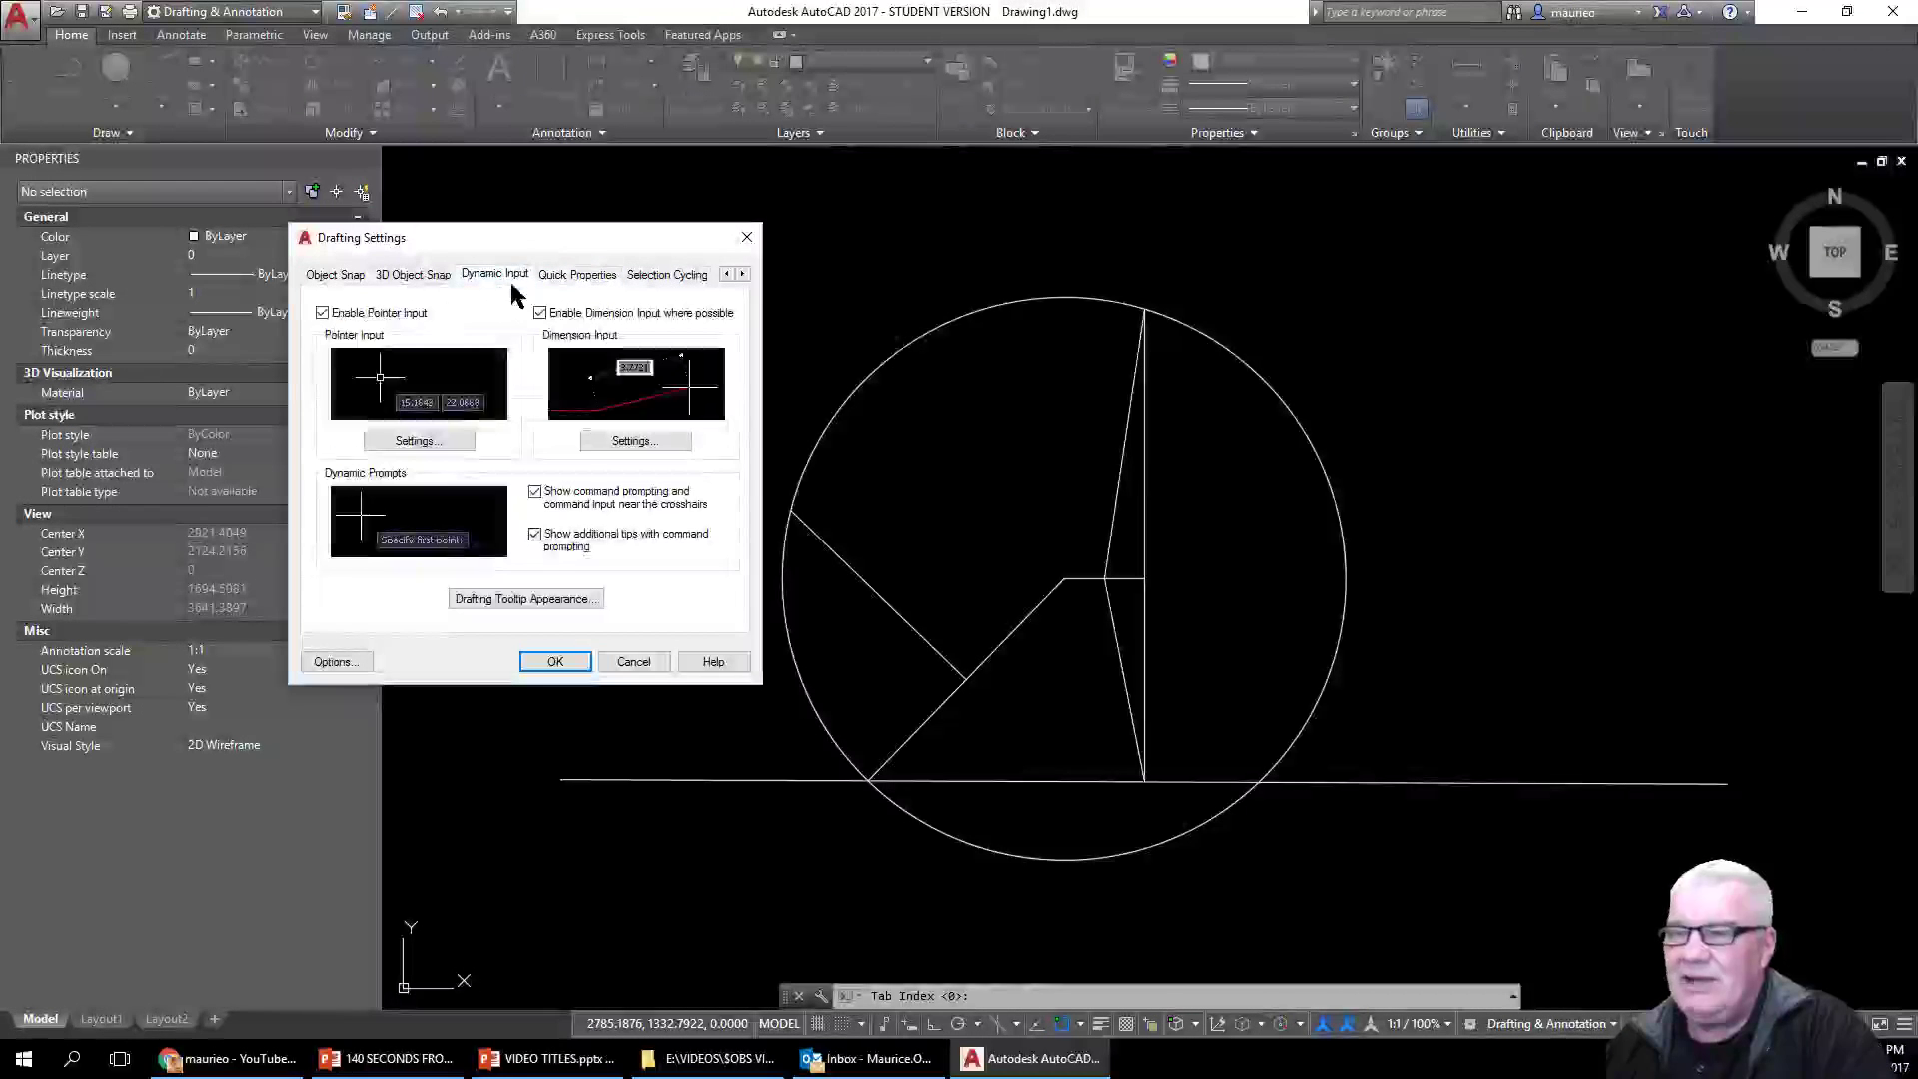
pyautogui.moveTo(651, 236); pyautogui.dragTo(721, 246)
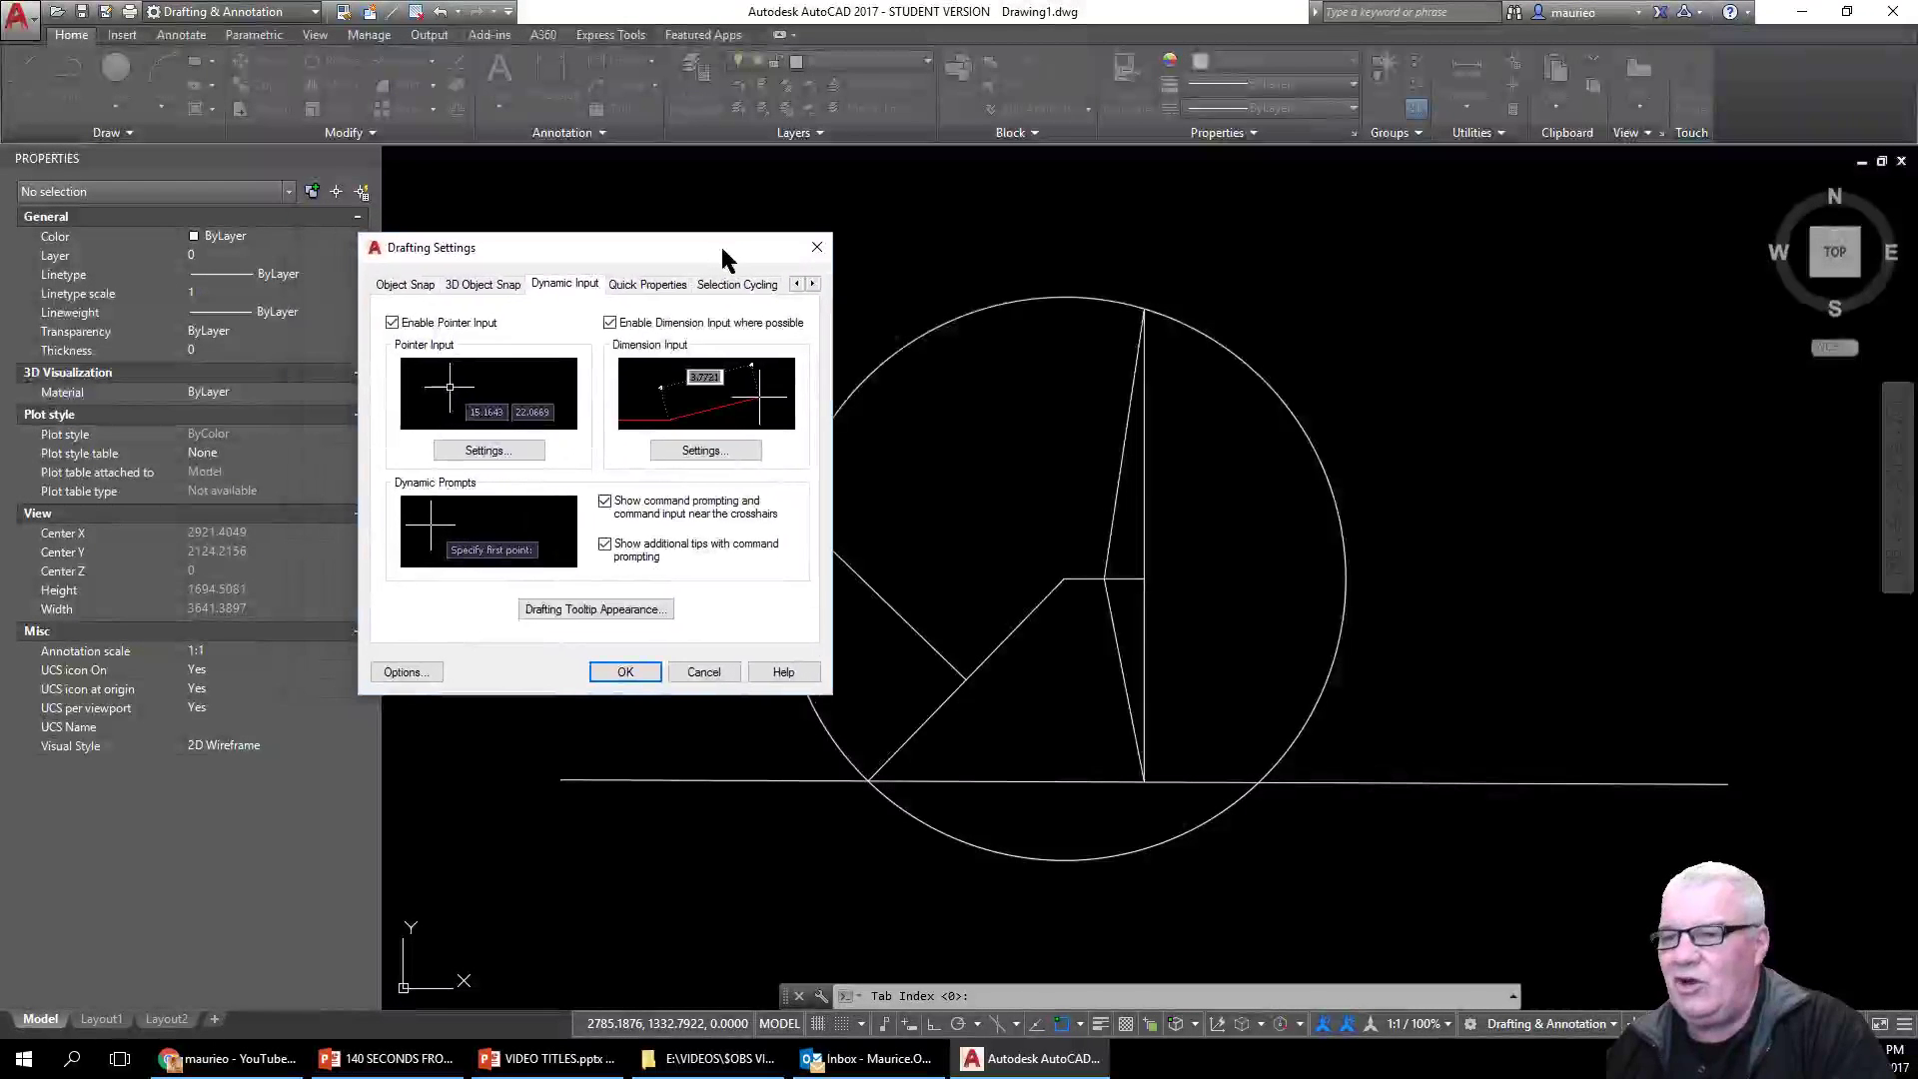
pyautogui.click(626, 673)
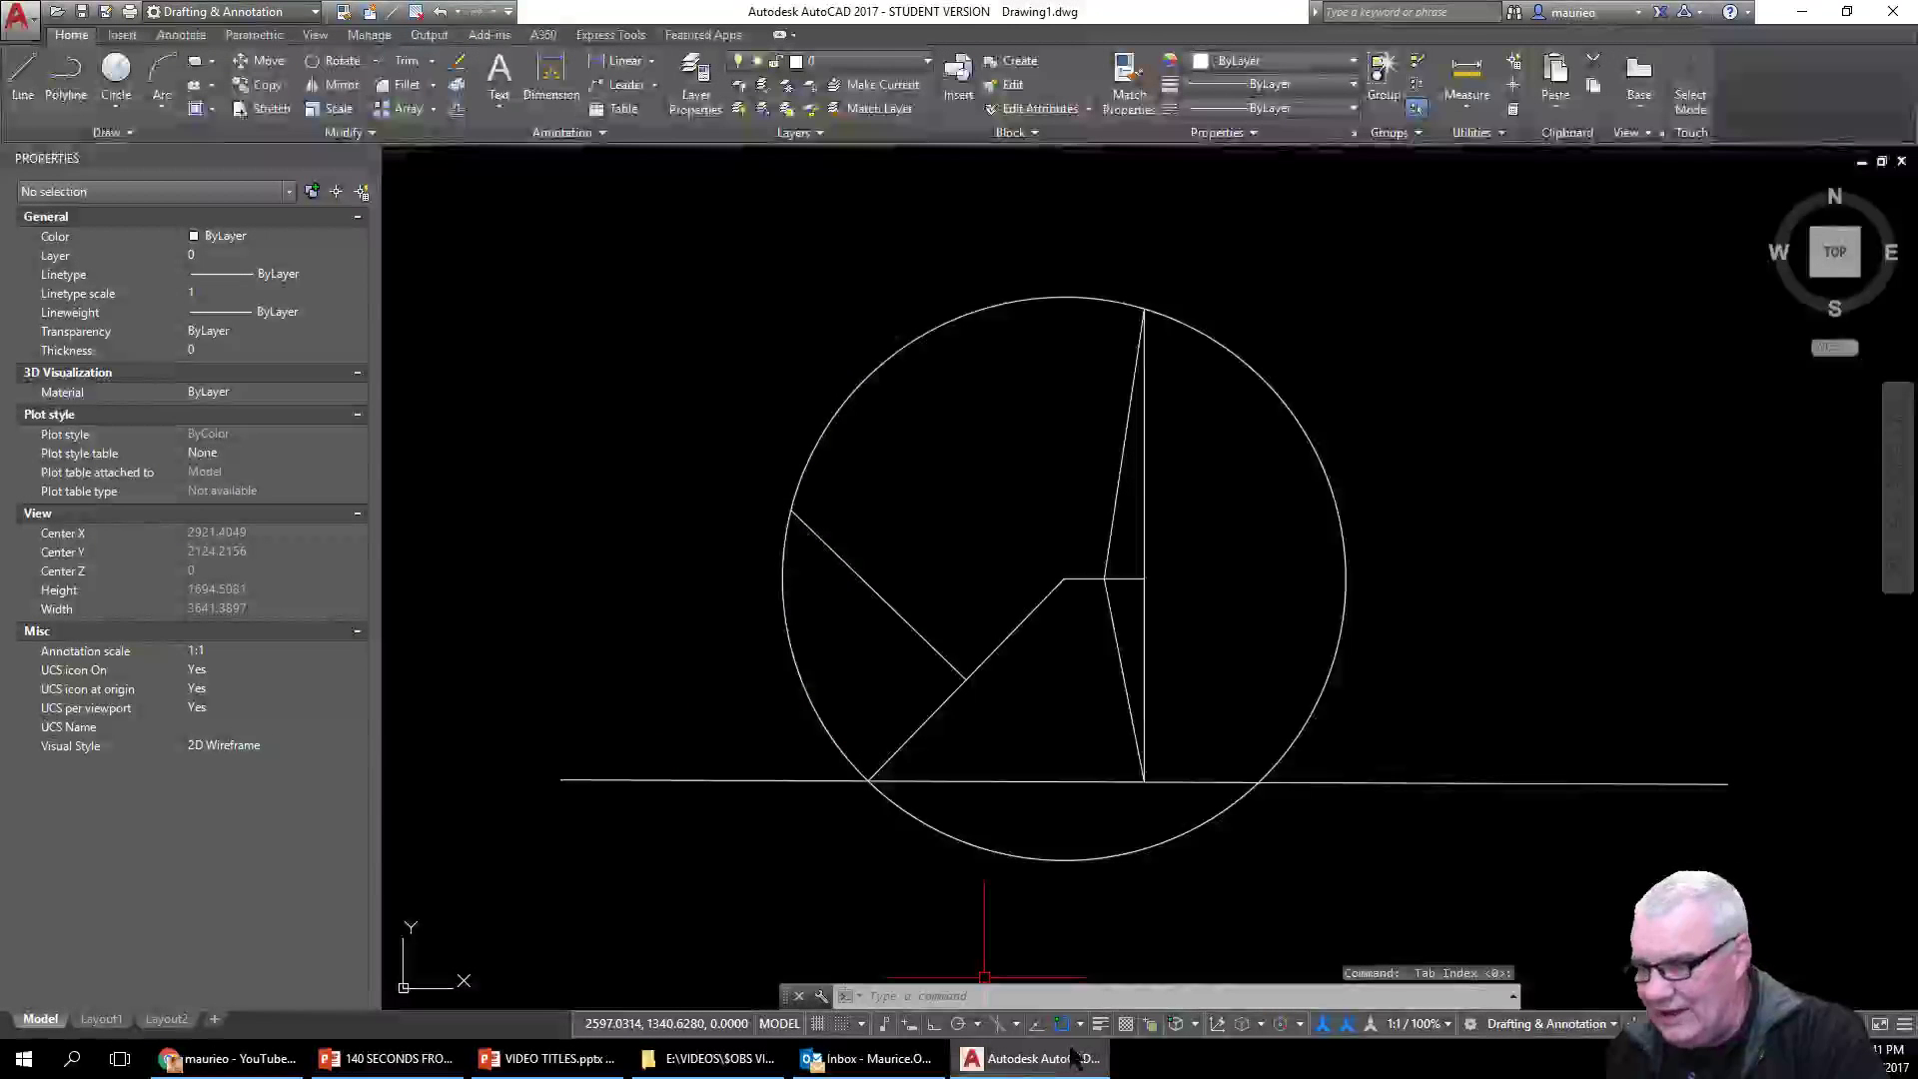
# Step: Review the list of running object snap modes and toggle the Extension snap
pyautogui.moveTo(1082, 1062)
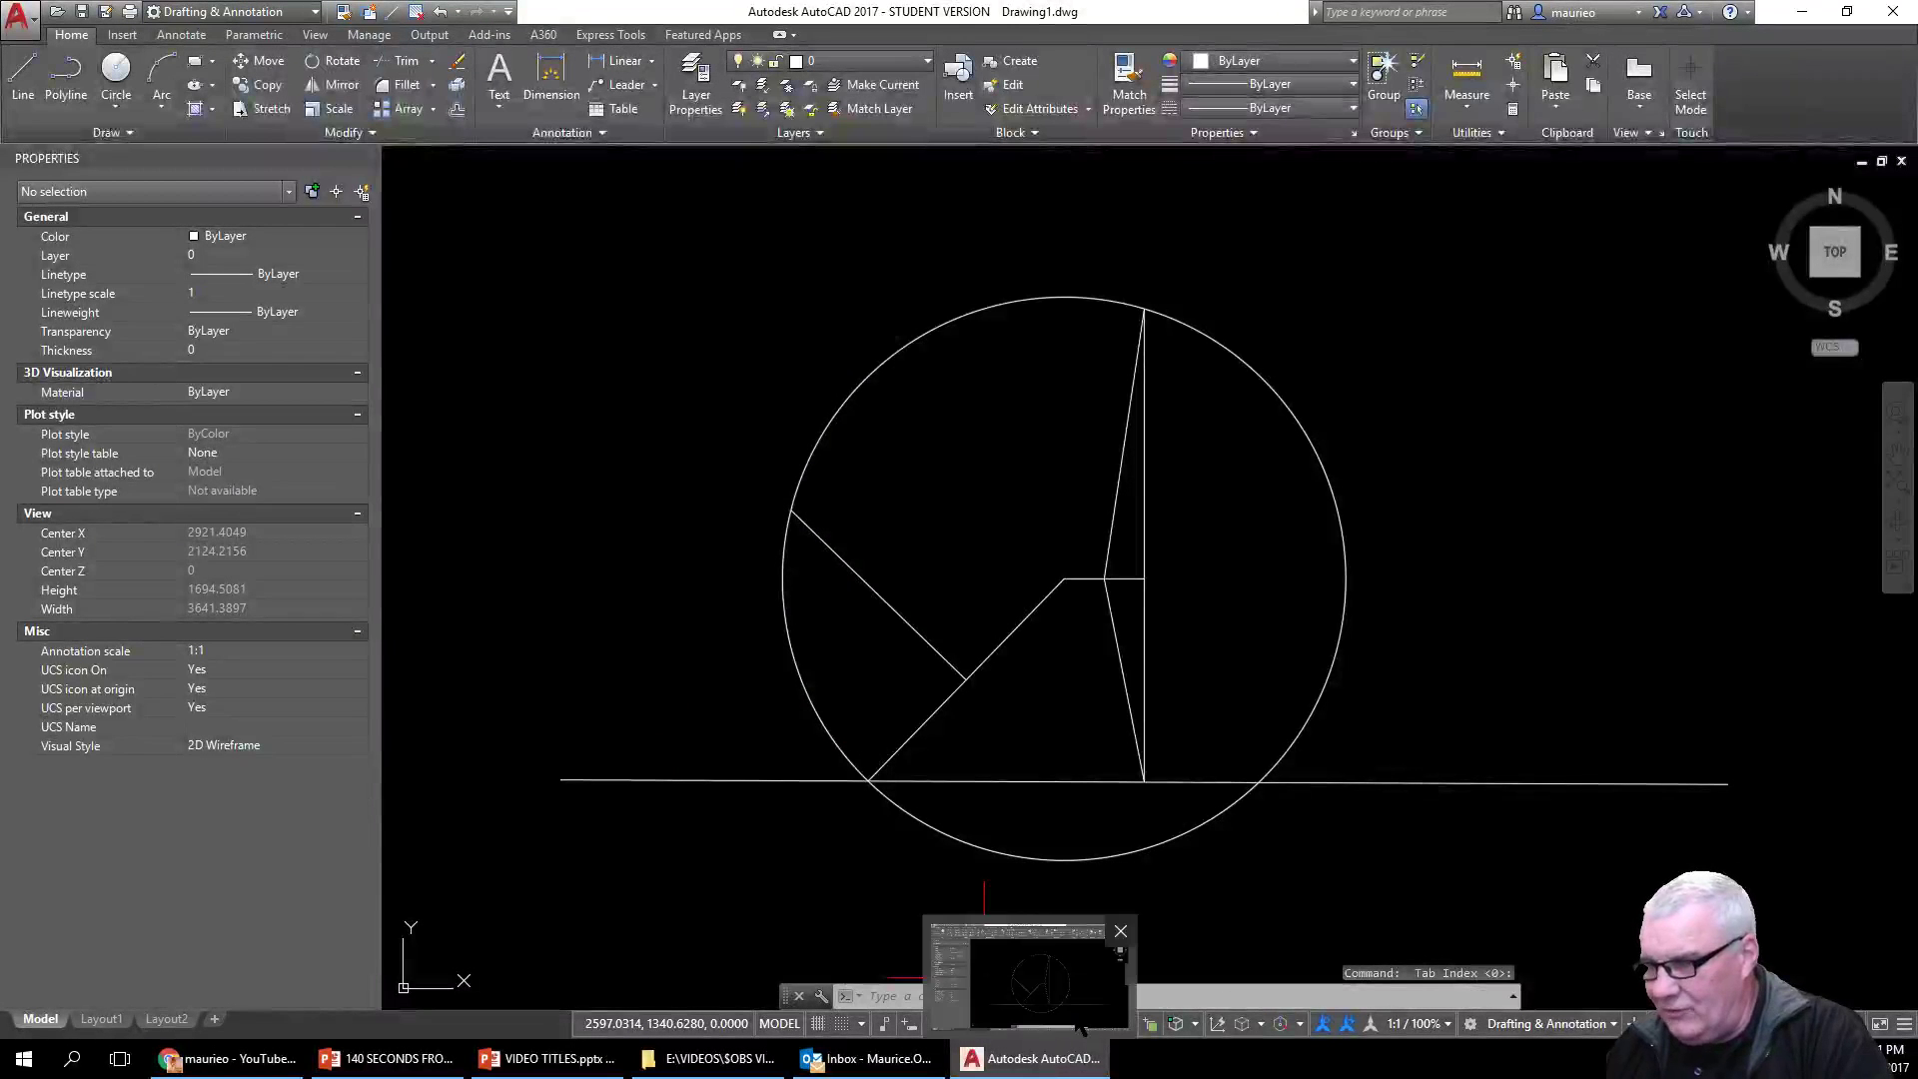
pyautogui.click(1181, 921)
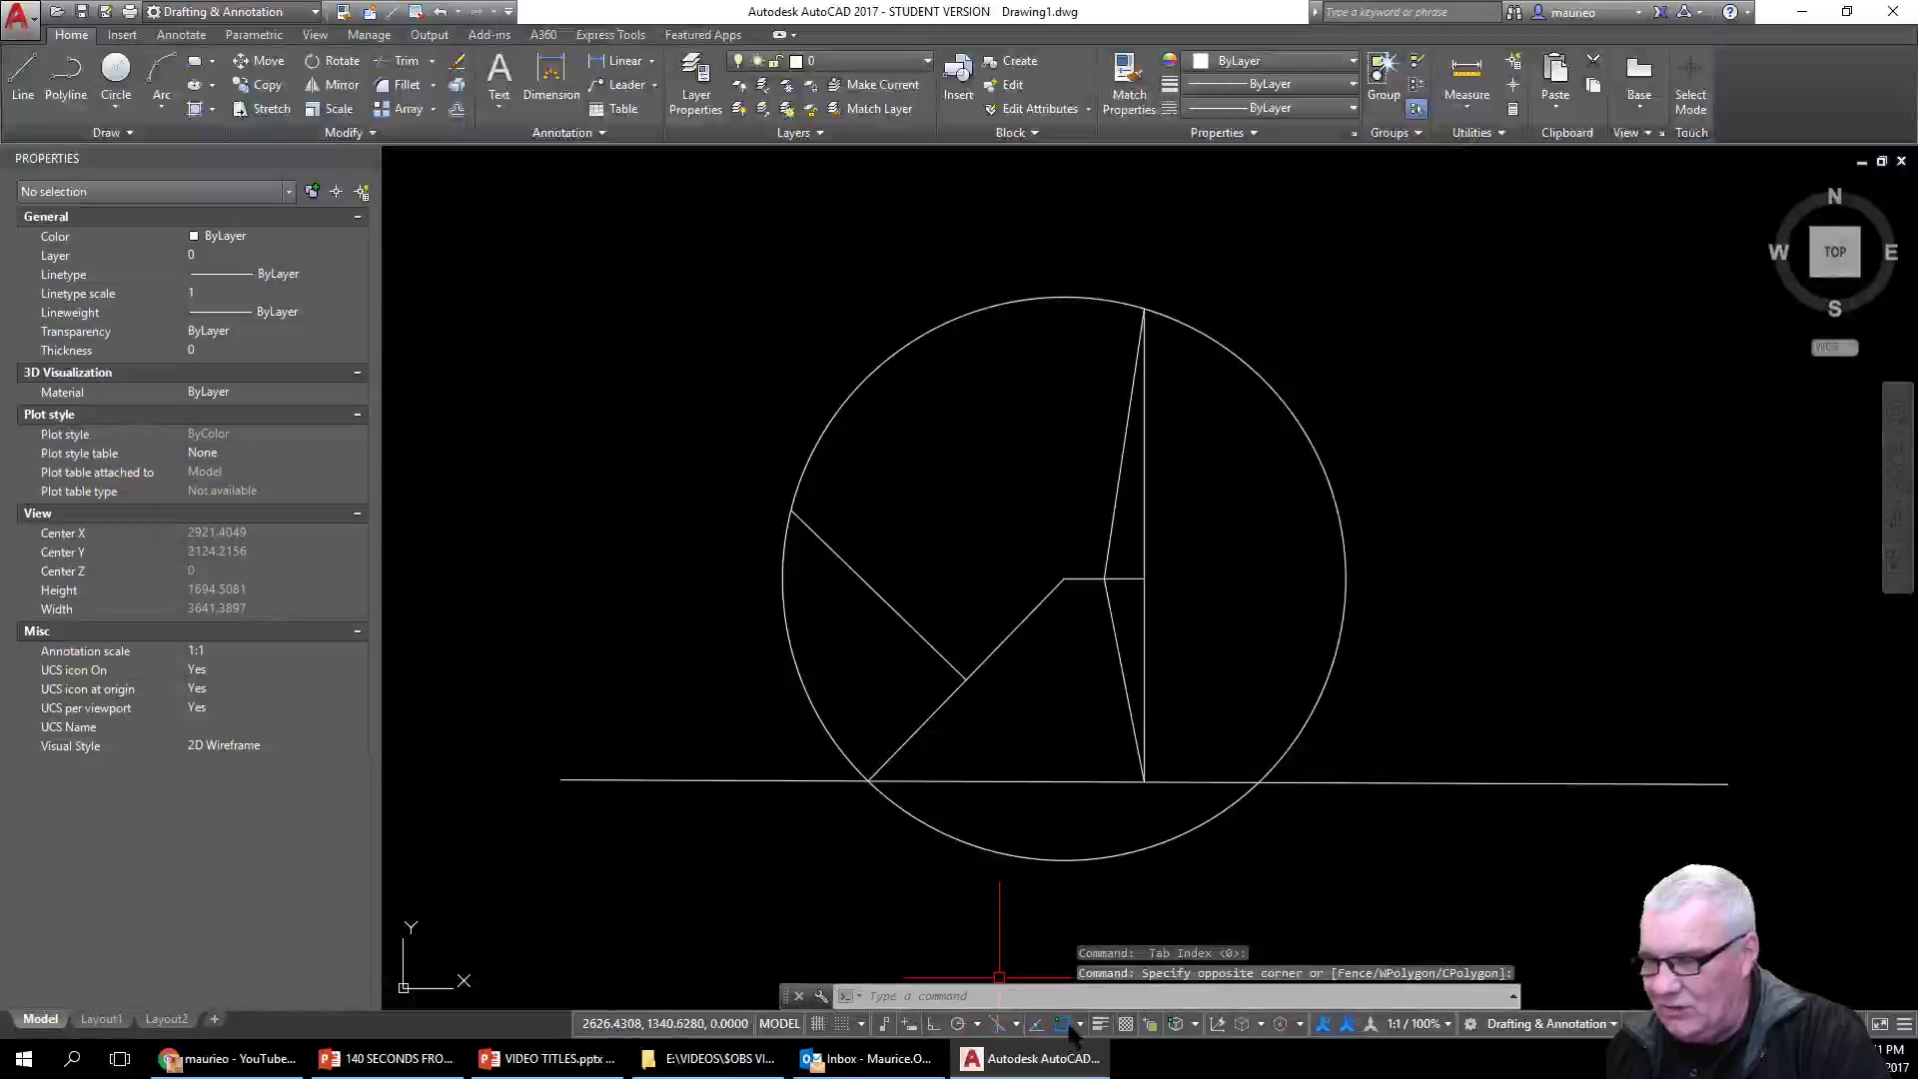
pyautogui.click(1080, 1025)
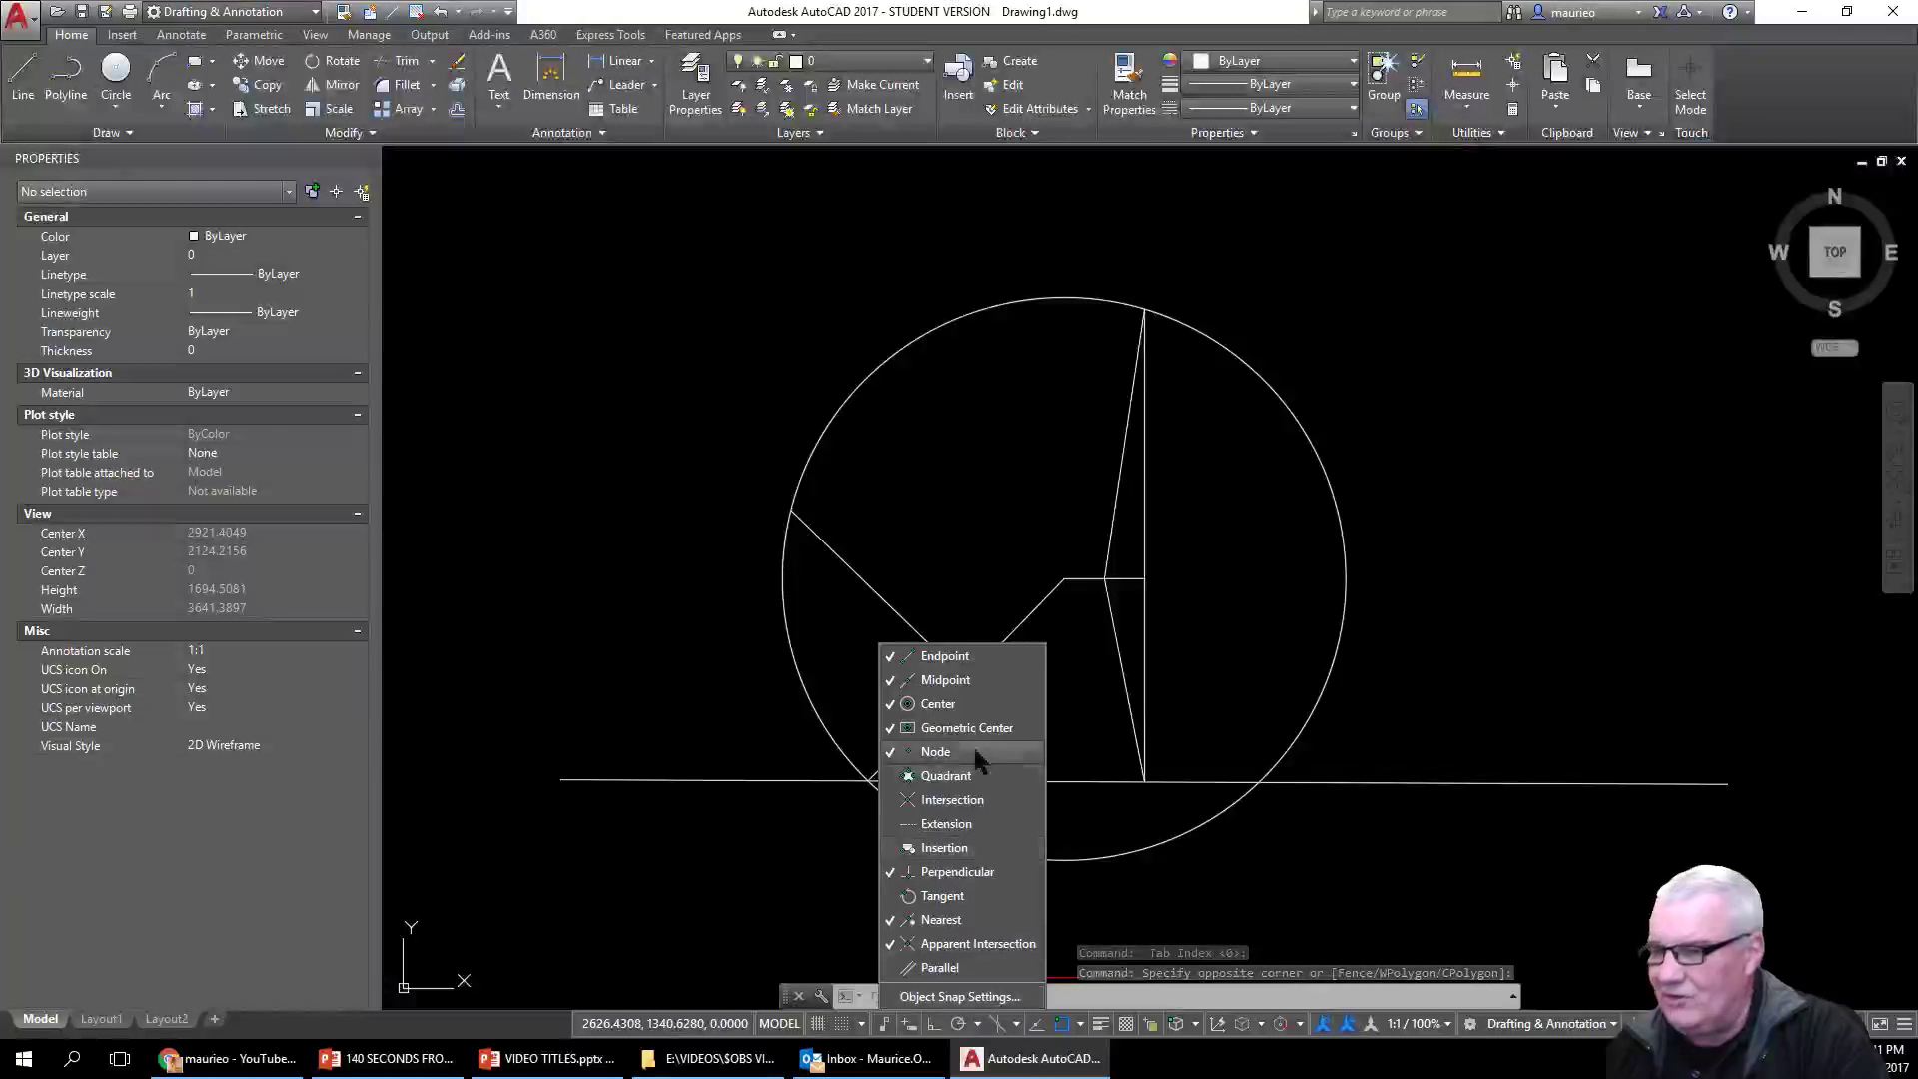
pyautogui.click(1144, 902)
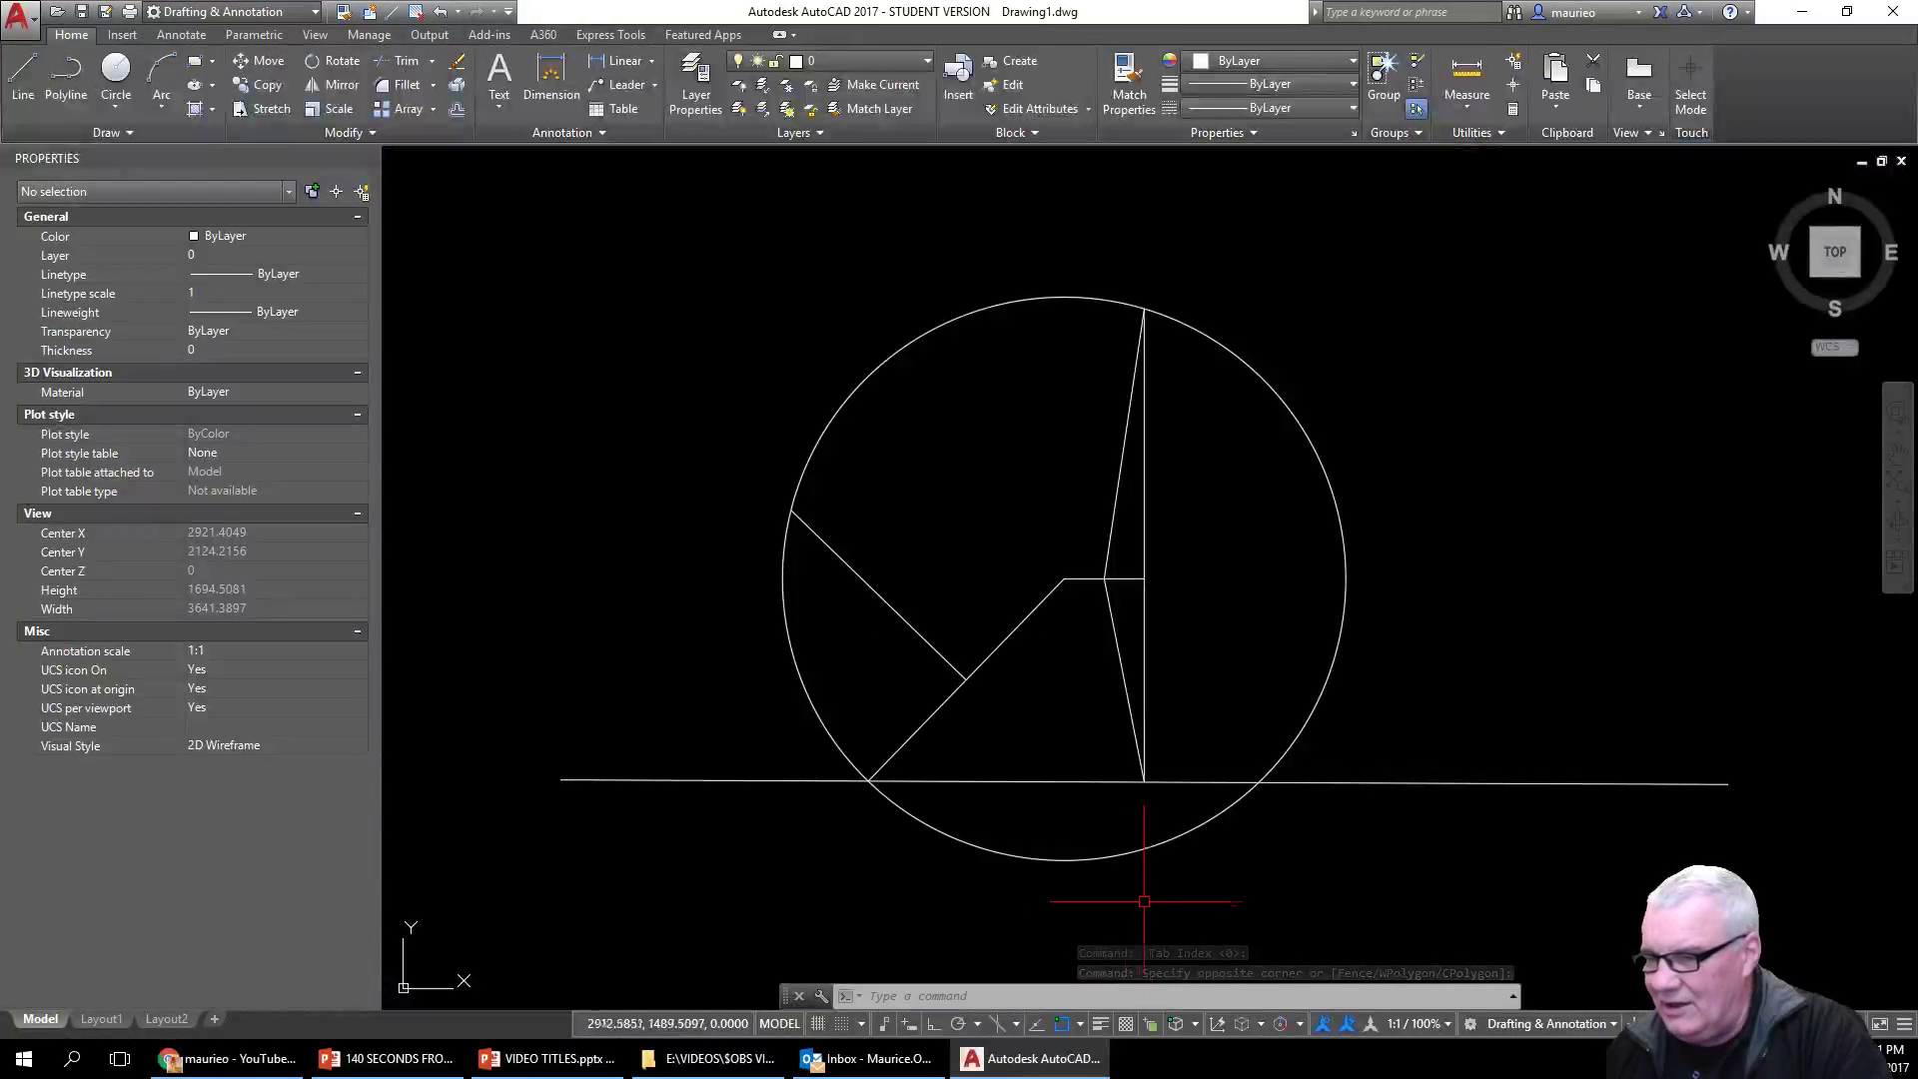
pyautogui.click(1079, 1024)
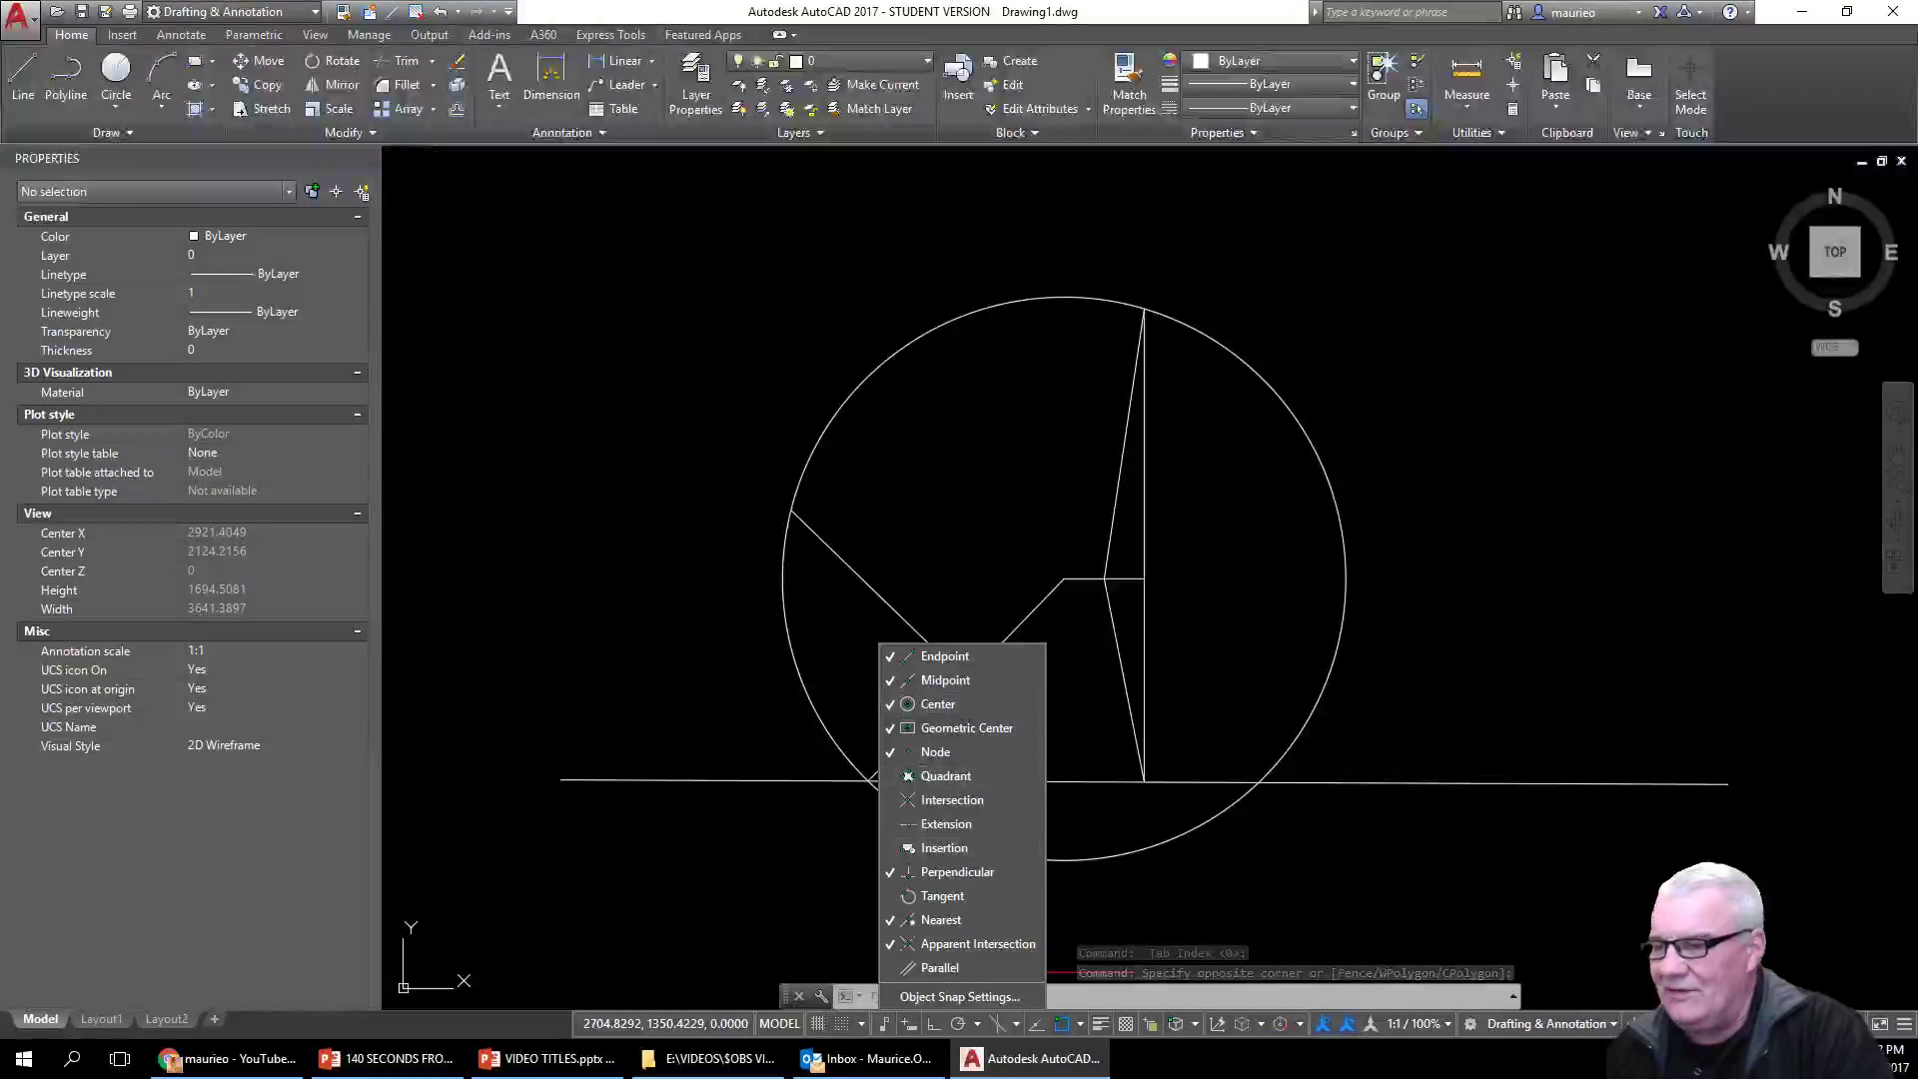
pyautogui.click(946, 823)
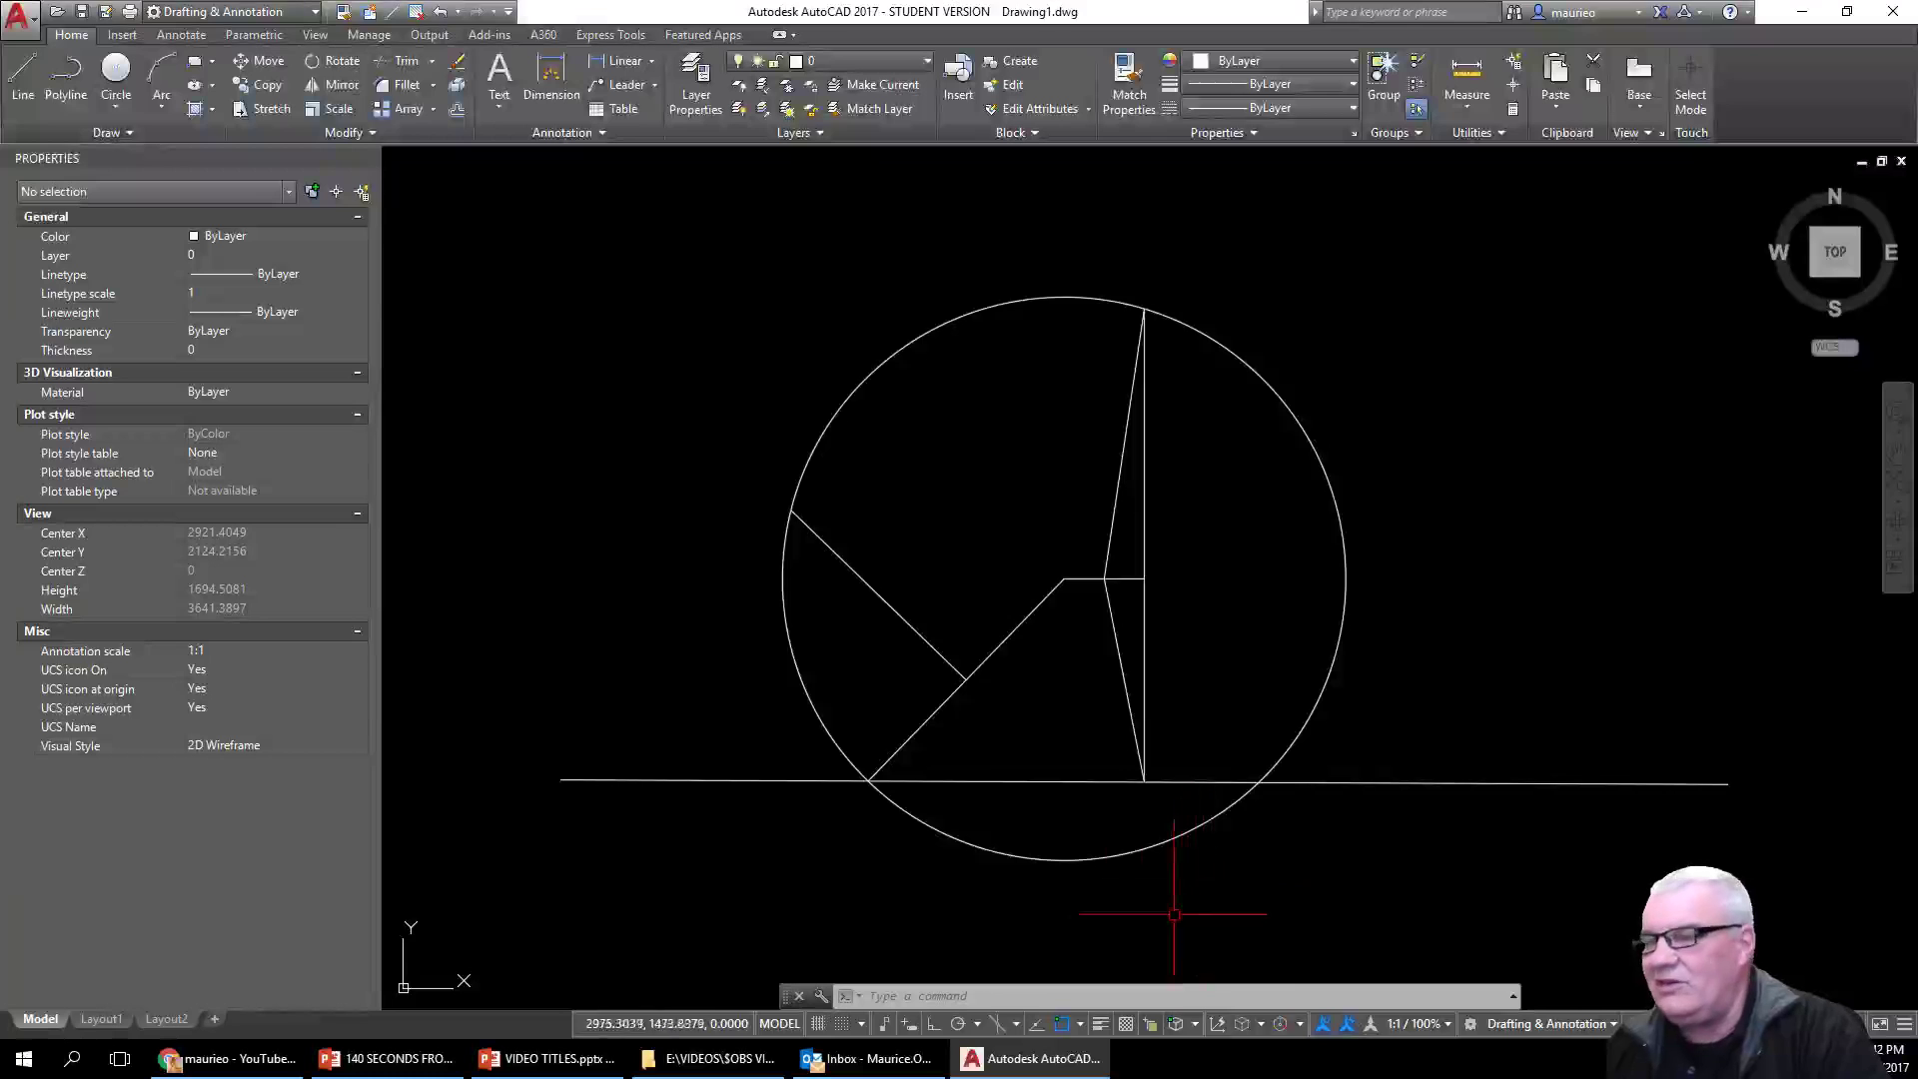